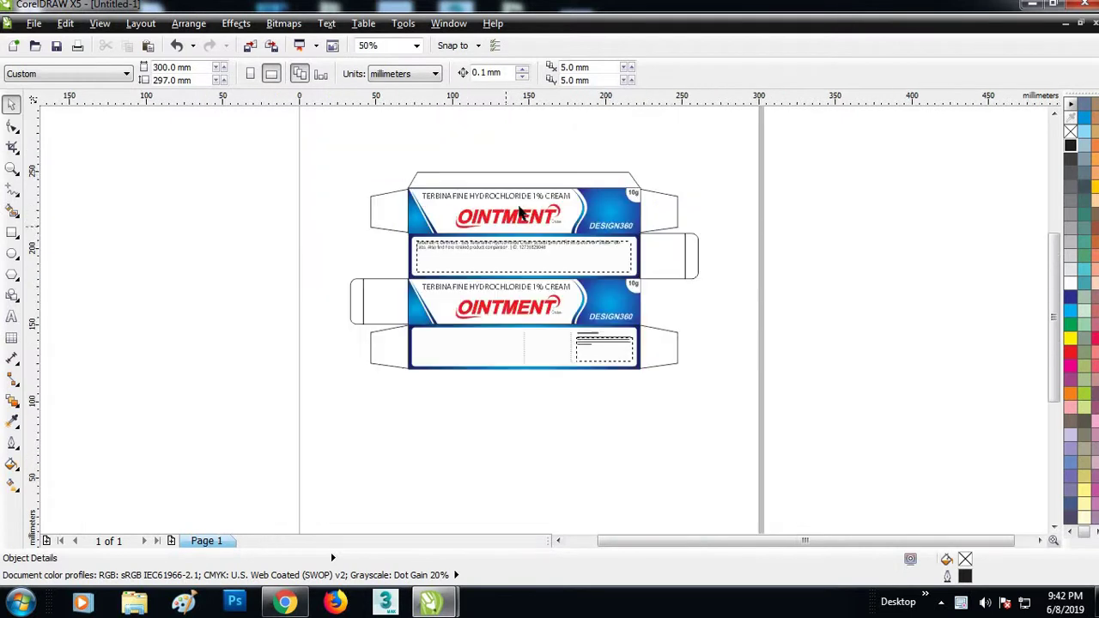
# - Move the ointment artwork group from the carton's top panel straight down to the empty area below the layout
pyautogui.scroll(3, 528, 213)
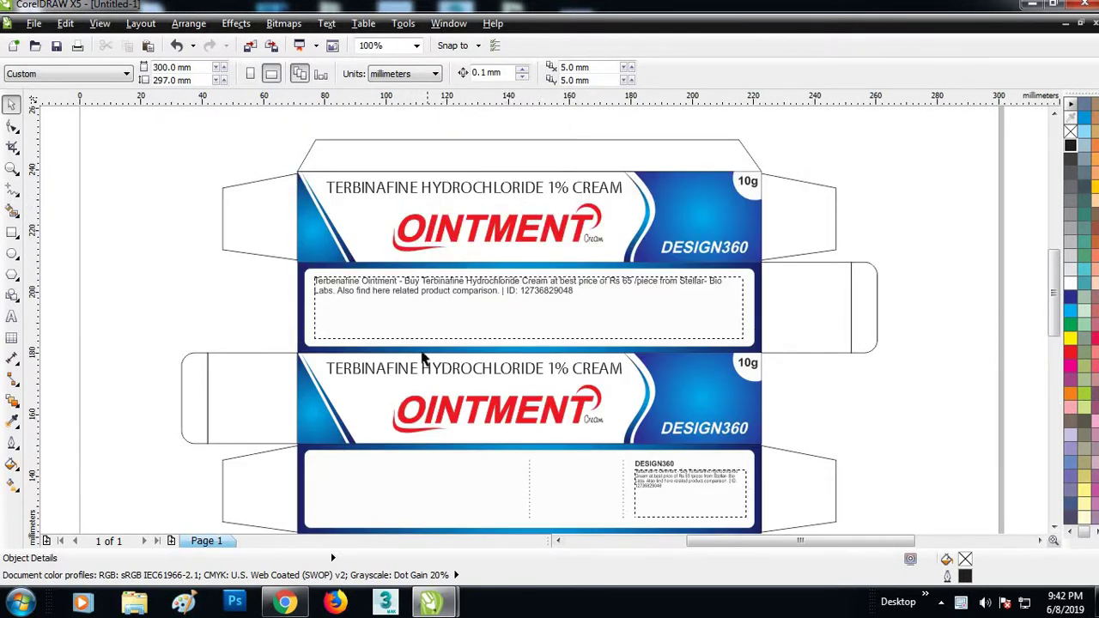
pyautogui.scroll(3, 429, 187)
pyautogui.click(498, 258)
pyautogui.scroll(-3, 481, 249)
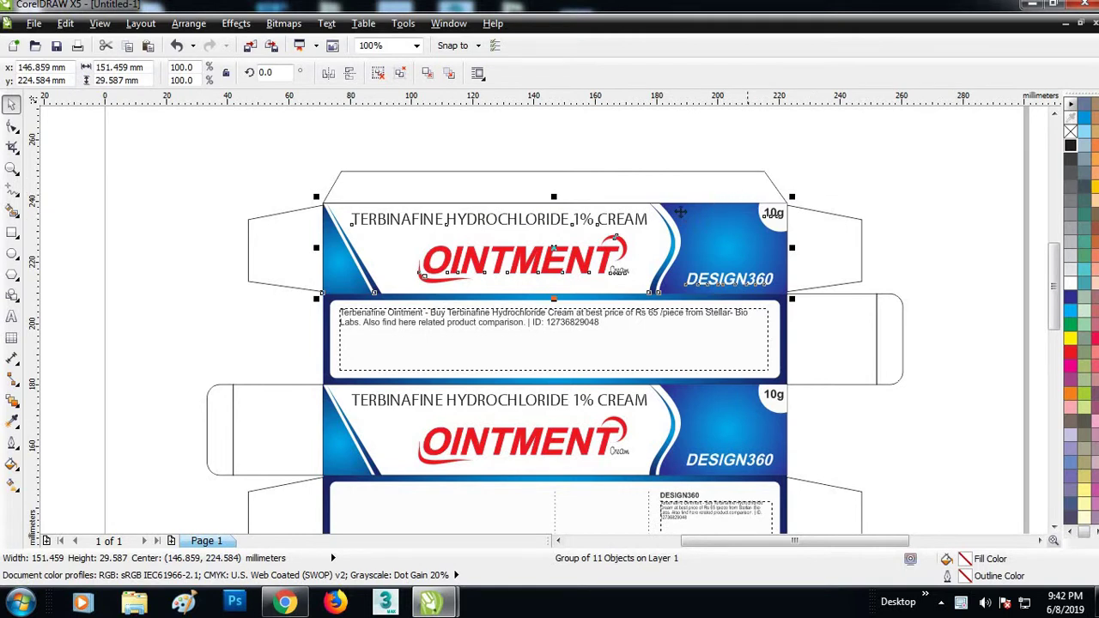
pyautogui.scroll(-1, 680, 212)
pyautogui.moveTo(612, 263); pyautogui.dragTo(617, 464)
pyautogui.click(778, 197)
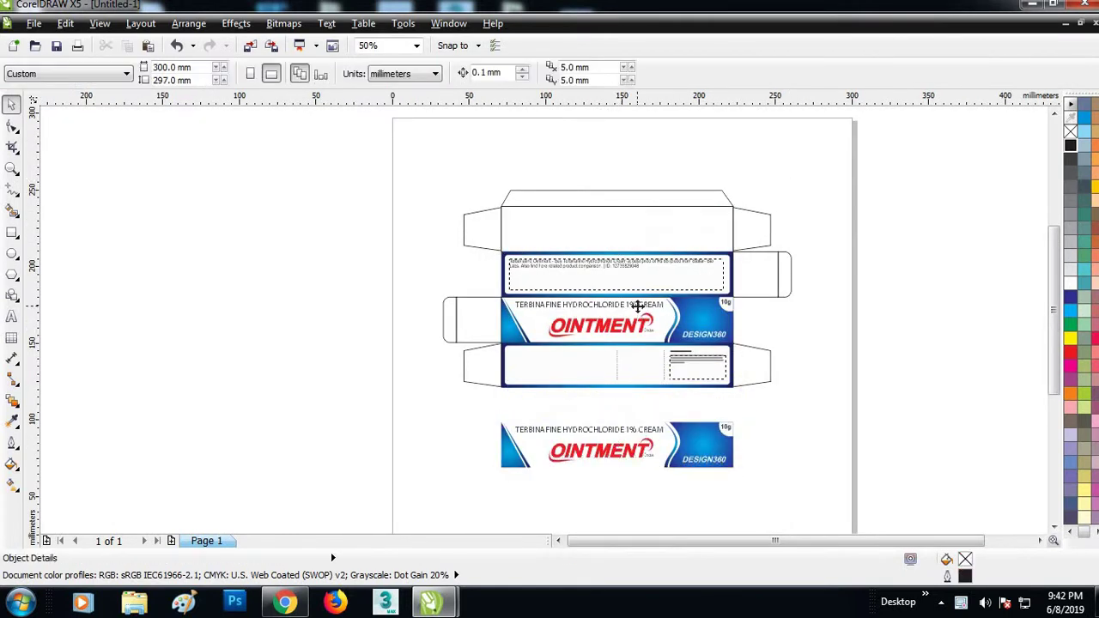
# - Delete the ointment artwork from the third panel and the framed text design from the second panel
pyautogui.click(638, 306)
pyautogui.press('Delete')
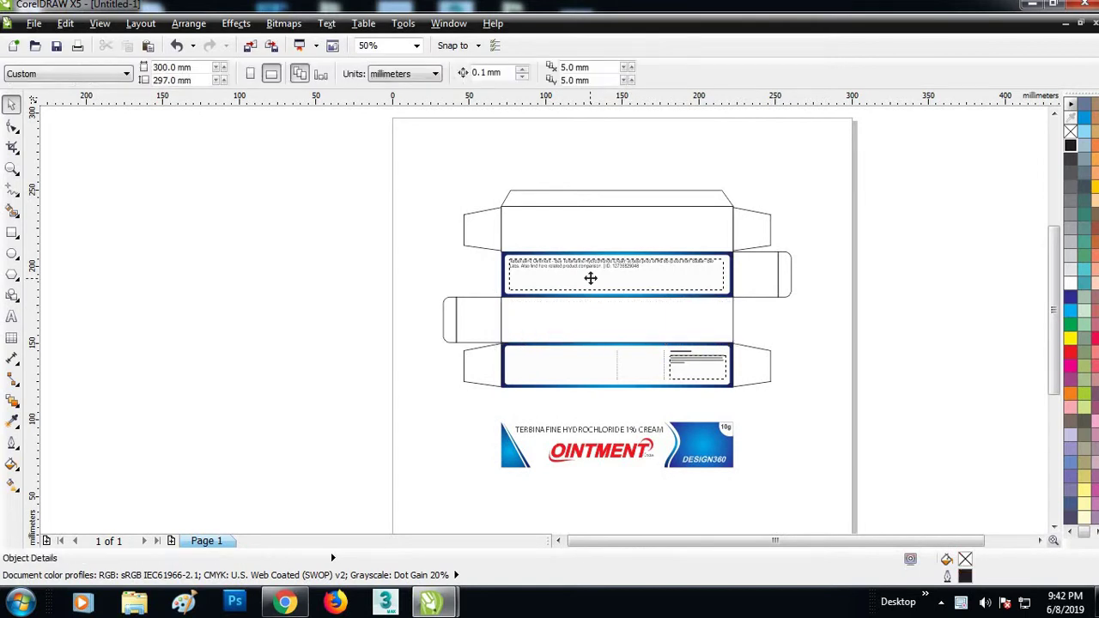
pyautogui.click(590, 279)
pyautogui.press('Delete')
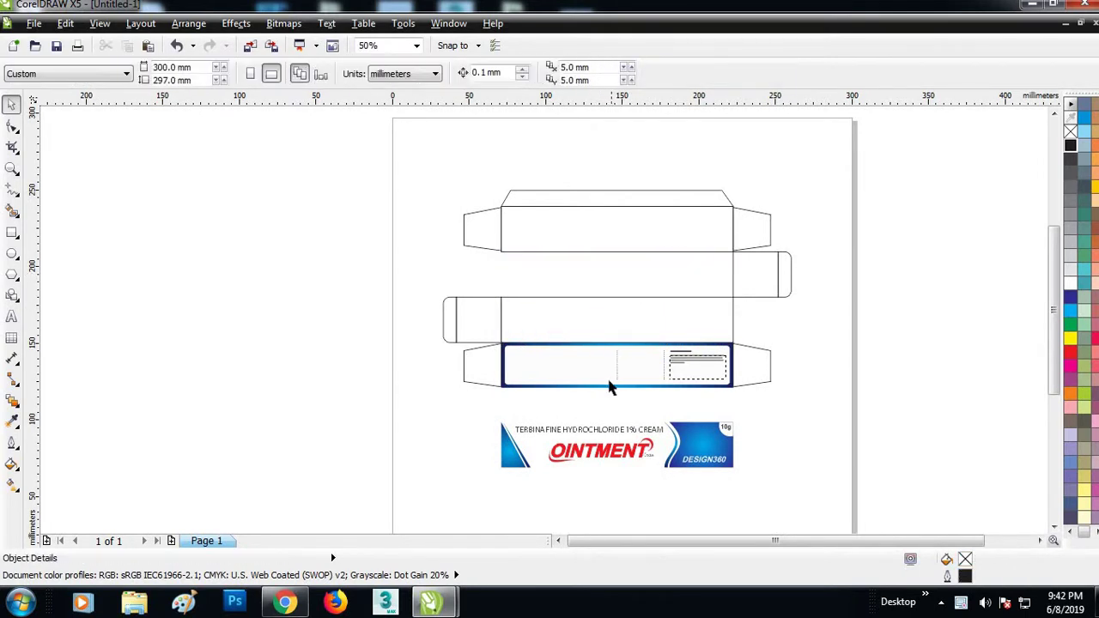
# - Restore the second panel's gradient rectangle and remove its fill and keep the panel blank
pyautogui.hotkey('ctrl', 'z')
pyautogui.press('Escape')
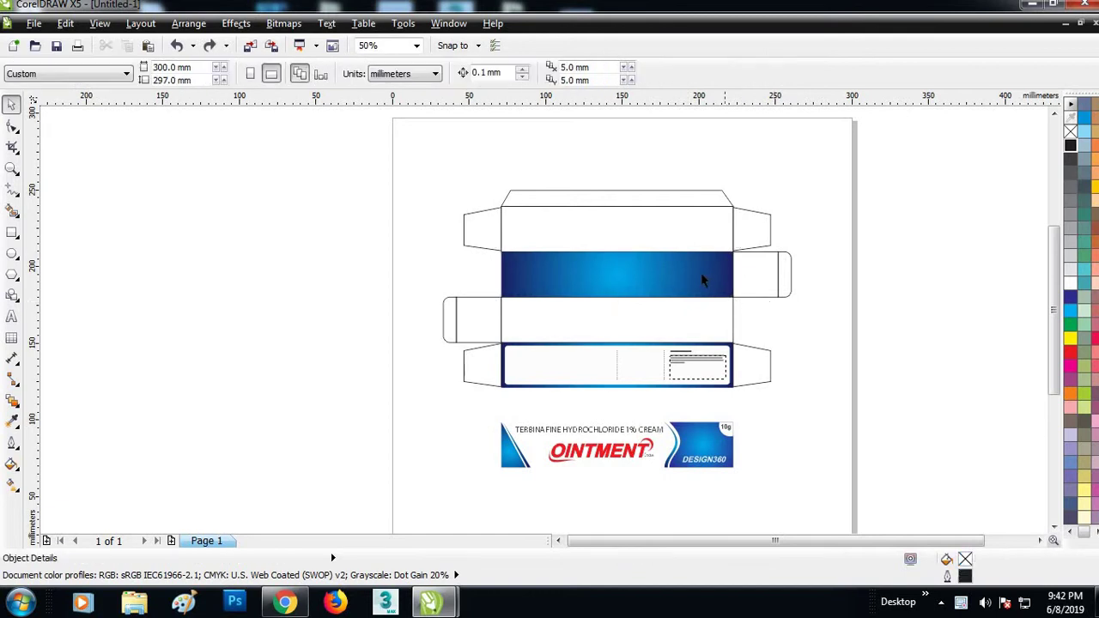
pyautogui.click(700, 272)
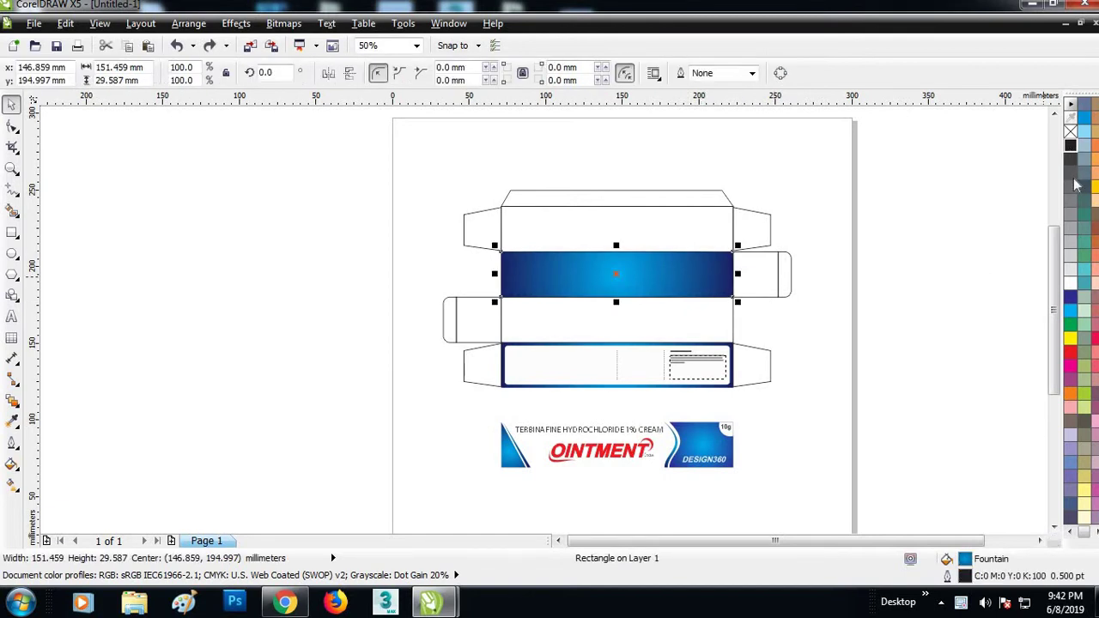
pyautogui.click(1070, 131)
pyautogui.click(842, 235)
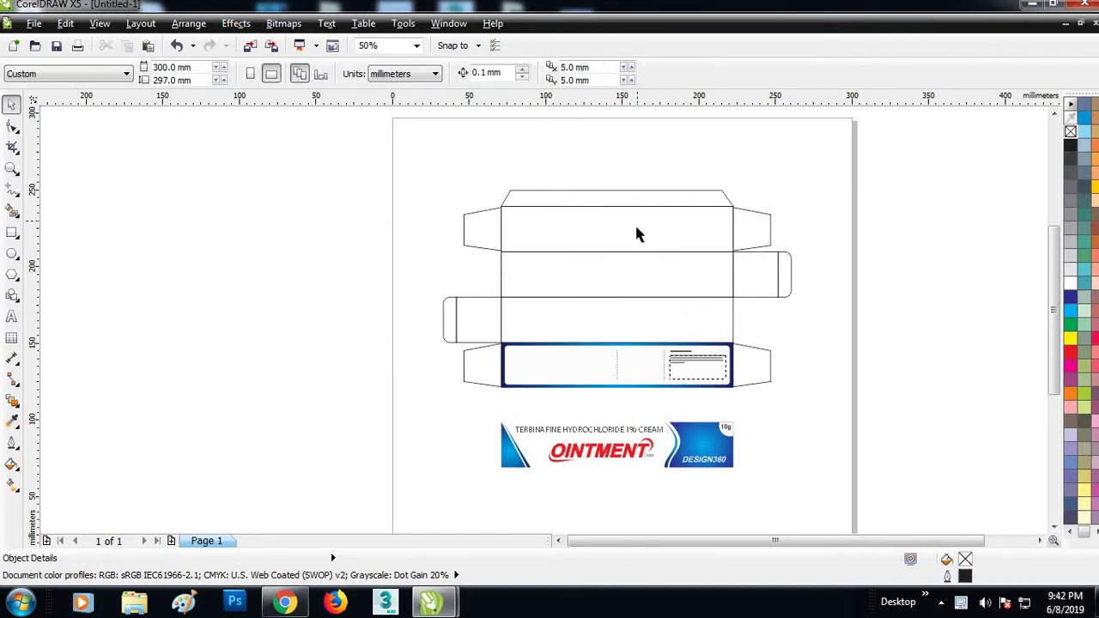
# - Make a narrowed copy of the top panel rectangle, about 34 mm wide, against the panel's right edge
pyautogui.scroll(2, 602, 217)
pyautogui.click(690, 238)
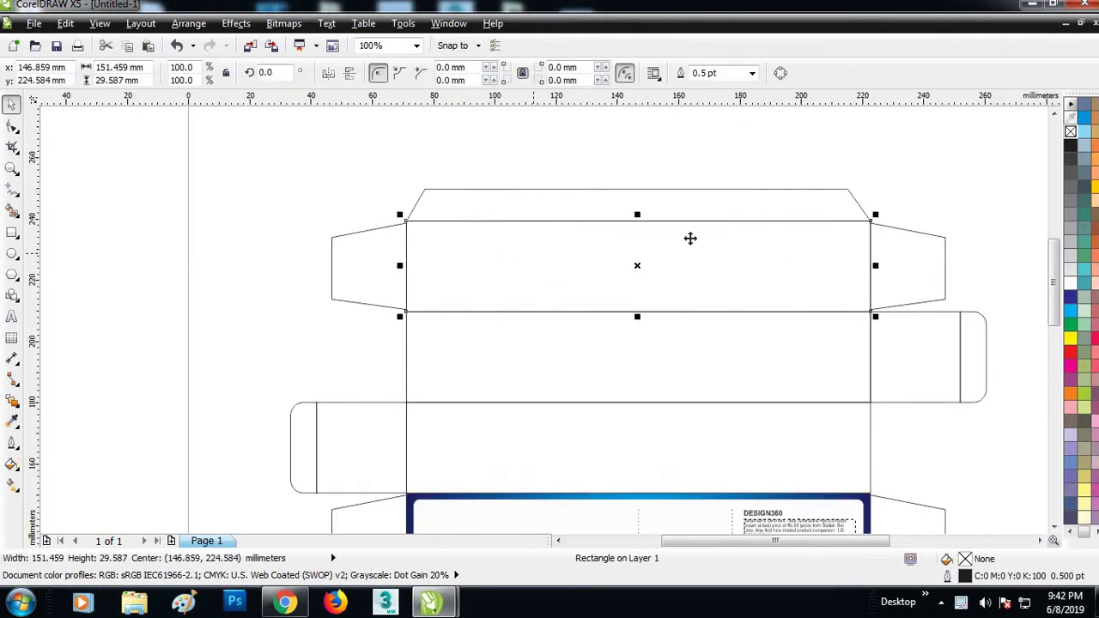
pyautogui.press('z')
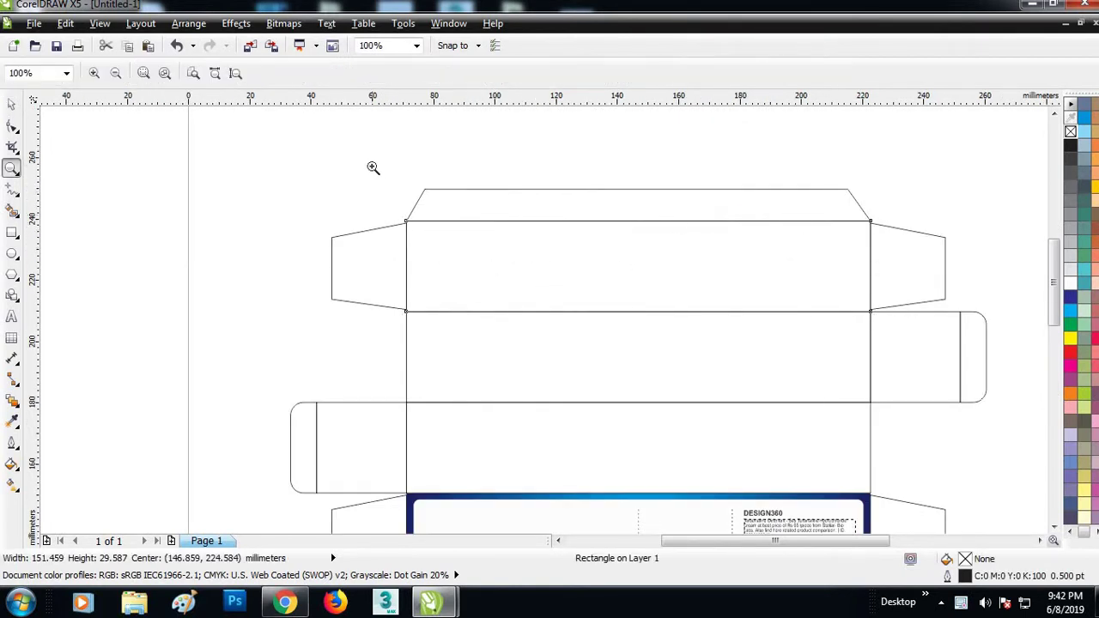
pyautogui.moveTo(375, 168); pyautogui.dragTo(919, 402)
pyautogui.rightClick(642, 307)
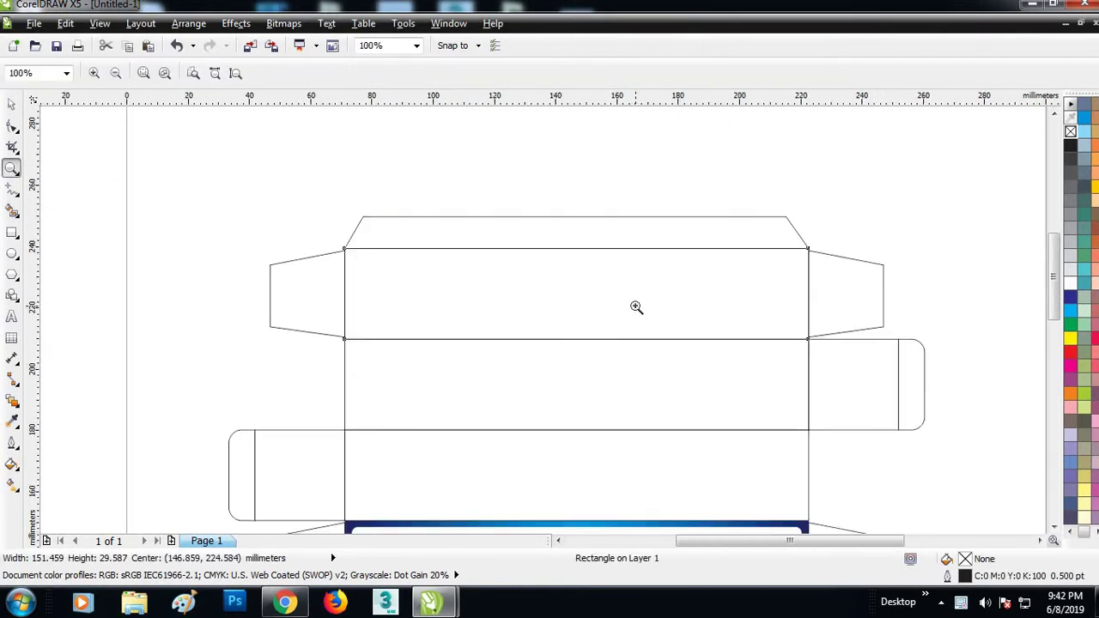
pyautogui.press('space')
pyautogui.click(696, 280)
pyautogui.click(344, 293)
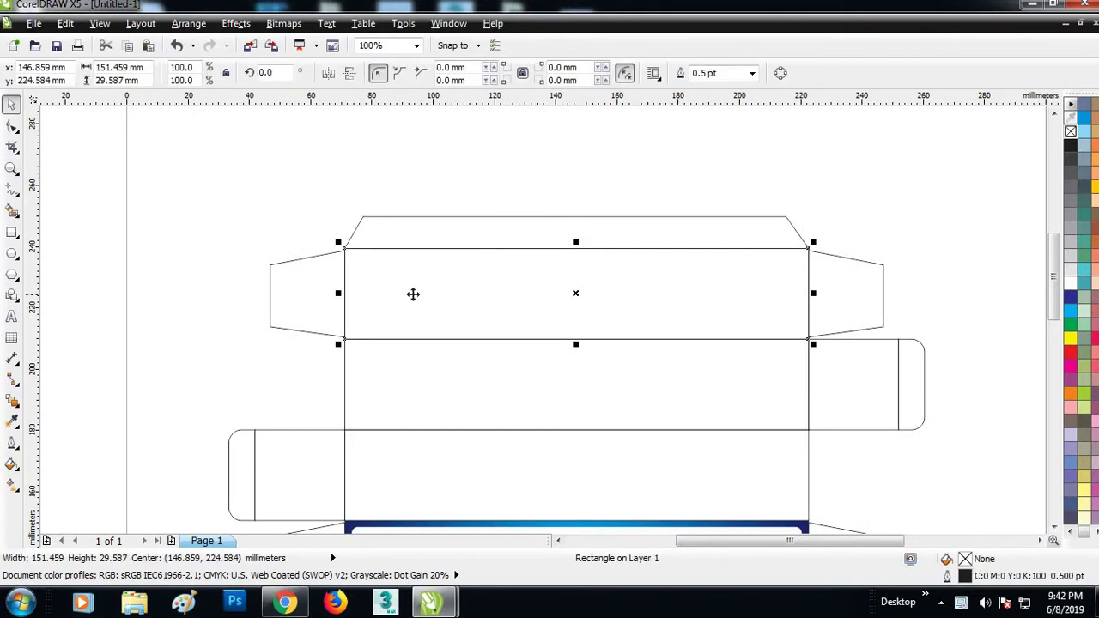
pyautogui.moveTo(344, 293); pyautogui.dragTo(705, 340)
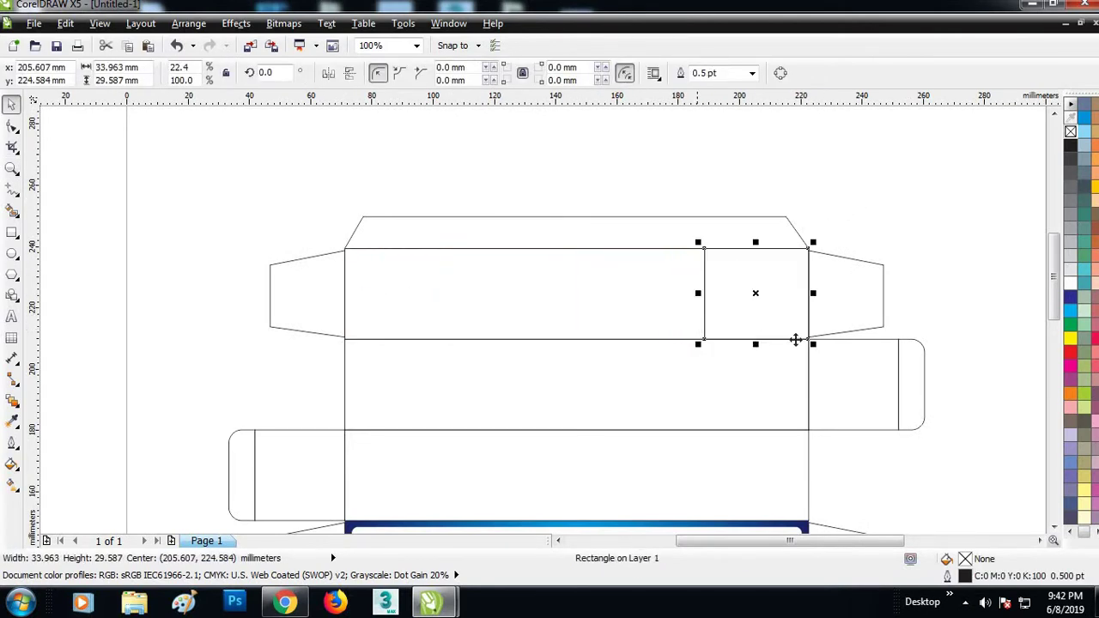
# - Copy the blue fountain fill from the bottom panel's border to the narrow rectangle with the Attributes Eyedropper
pyautogui.click(11, 425)
pyautogui.click(75, 441)
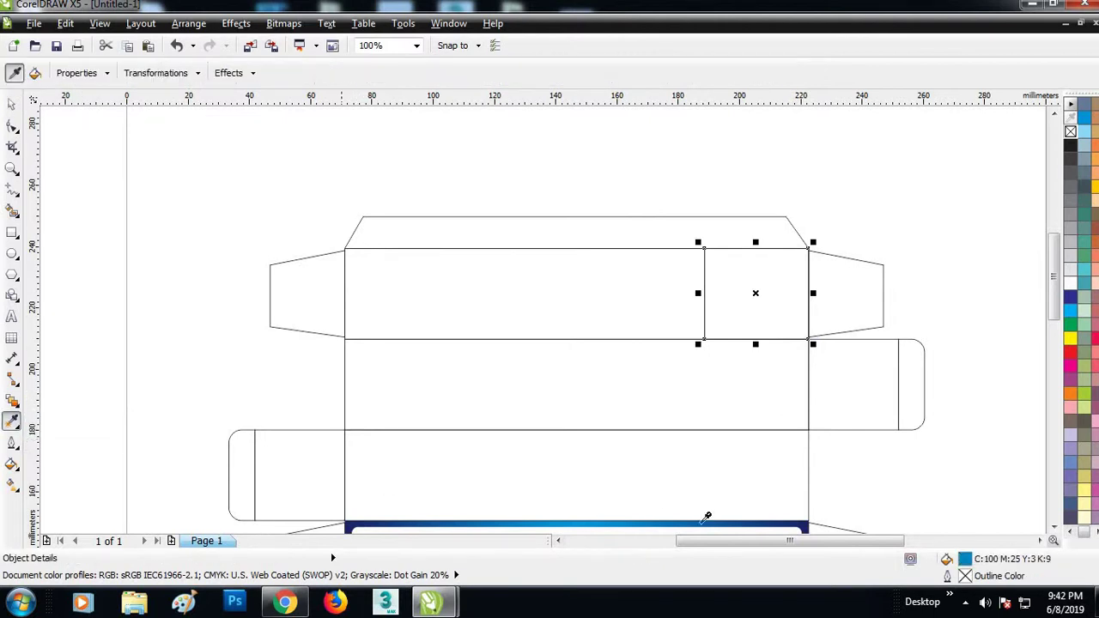
pyautogui.click(801, 525)
pyautogui.click(733, 299)
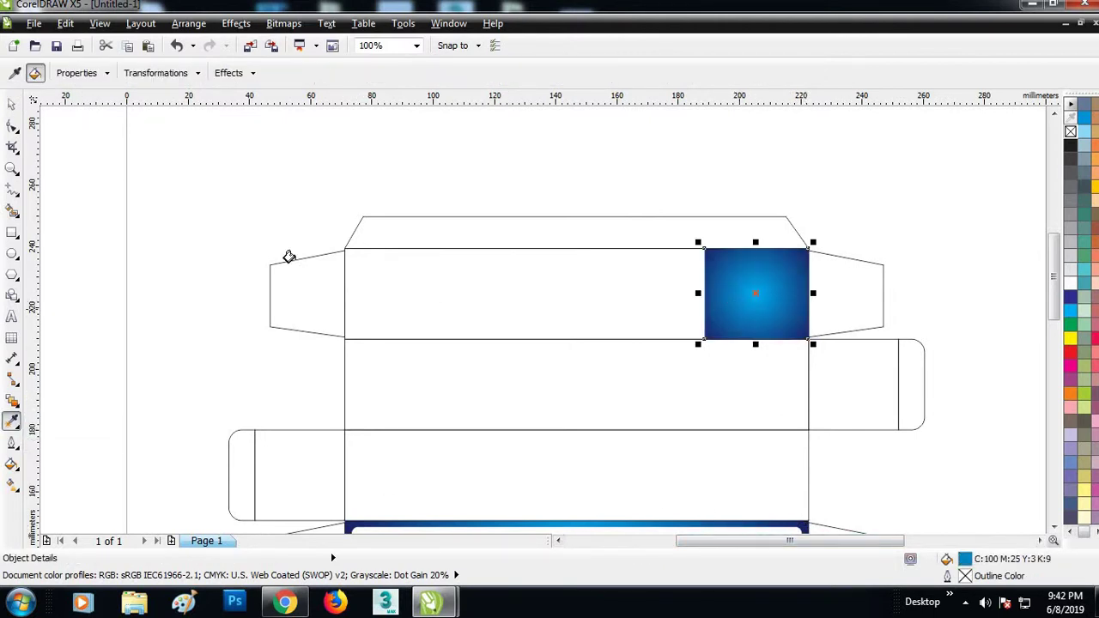
pyautogui.click(12, 104)
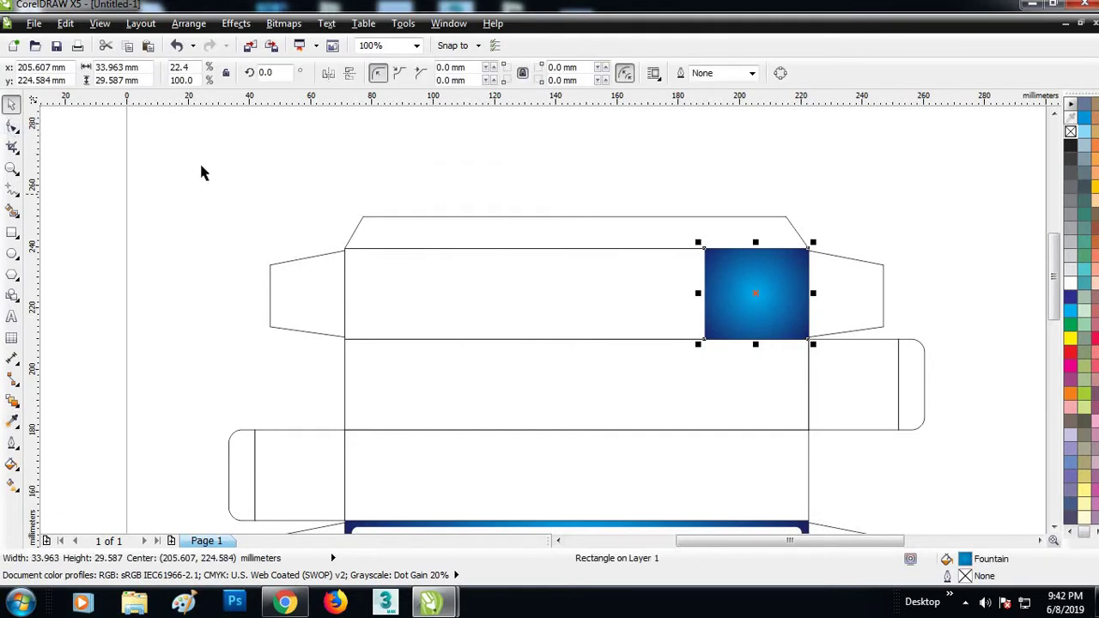
pyautogui.click(201, 172)
# - Convert the blue rectangle to curves and turn its straight left edge into a curve segment
pyautogui.click(746, 298)
pyautogui.click(12, 126)
pyautogui.hotkey('ctrl', 'q')
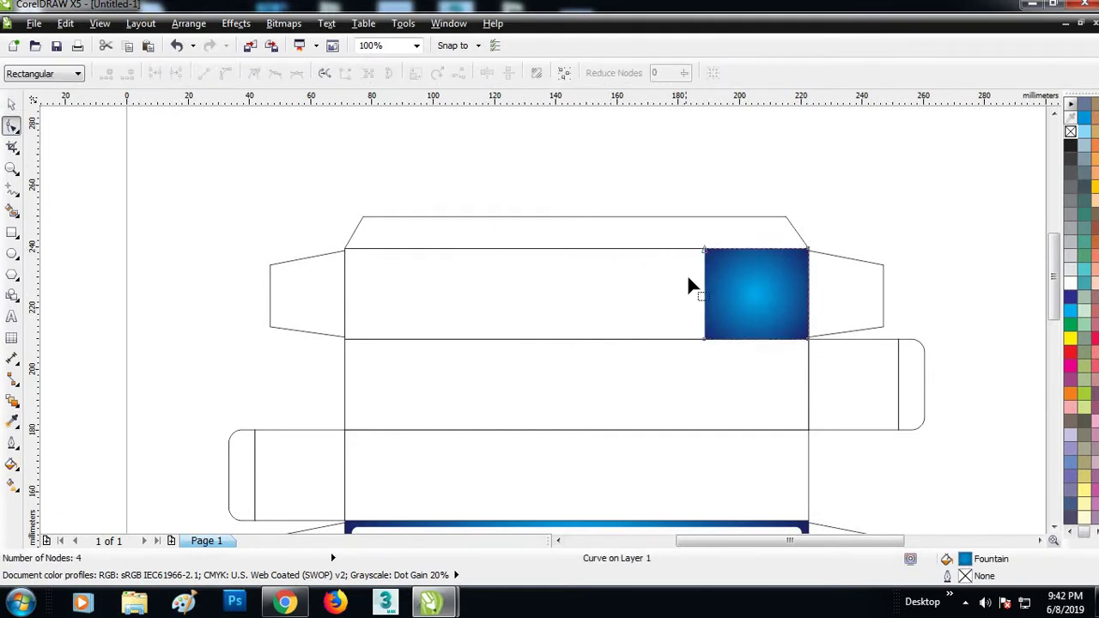
pyautogui.scroll(1, 714, 299)
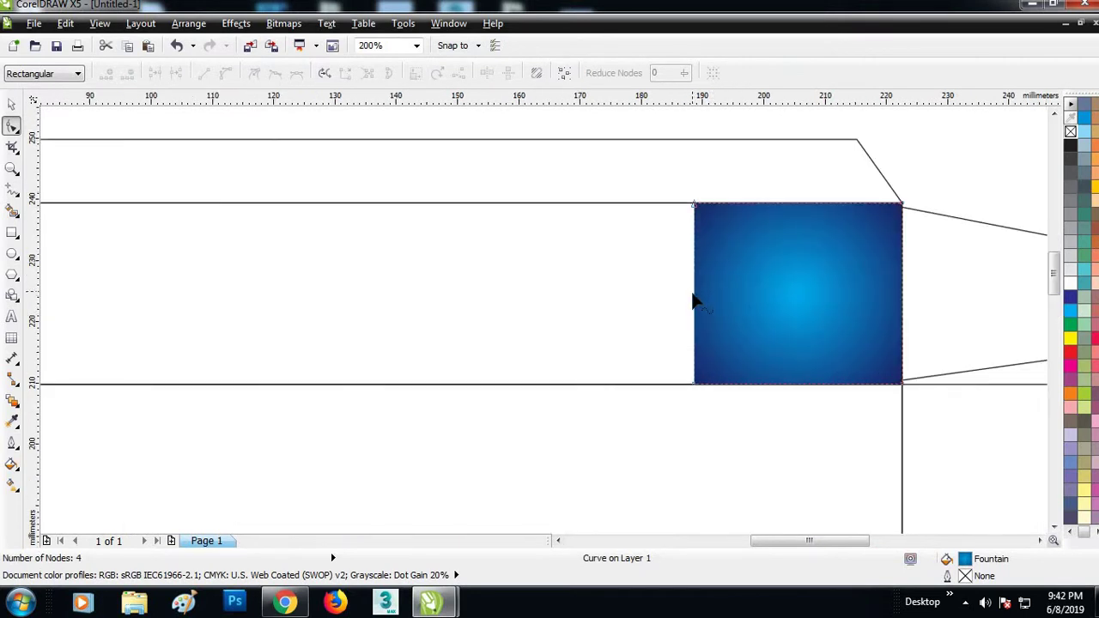
pyautogui.click(694, 297)
pyautogui.click(226, 76)
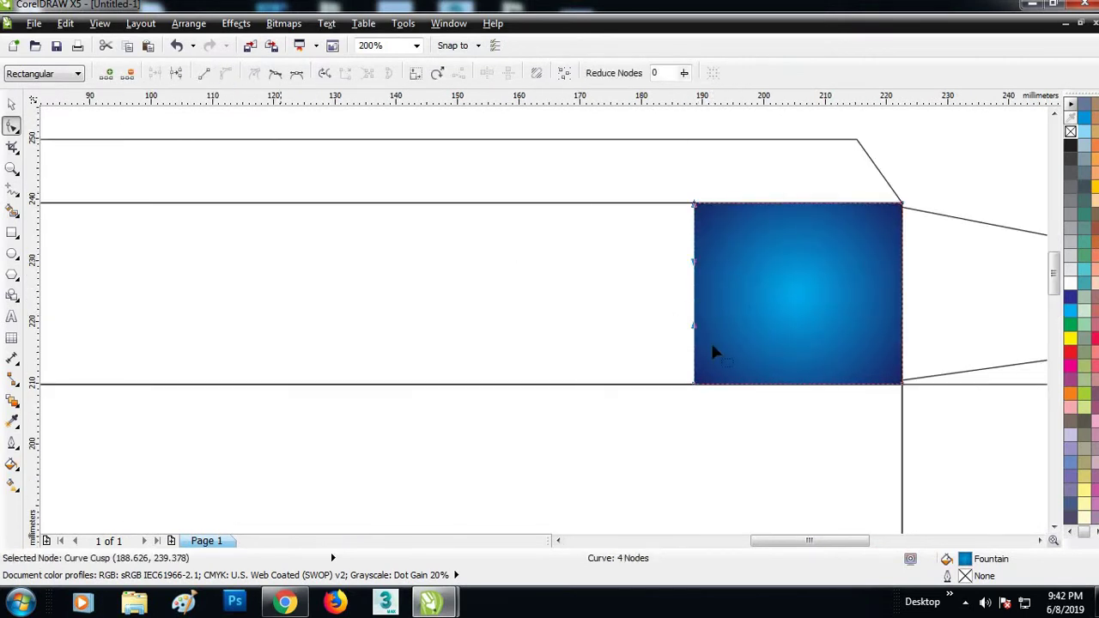
# - Bend the blue shape's left edge into an S-shaped wave and widen the shape to about 43 mm
pyautogui.moveTo(697, 267); pyautogui.dragTo(778, 275)
pyautogui.press('space')
pyautogui.moveTo(687, 293); pyautogui.dragTo(633, 325)
pyautogui.click(692, 297)
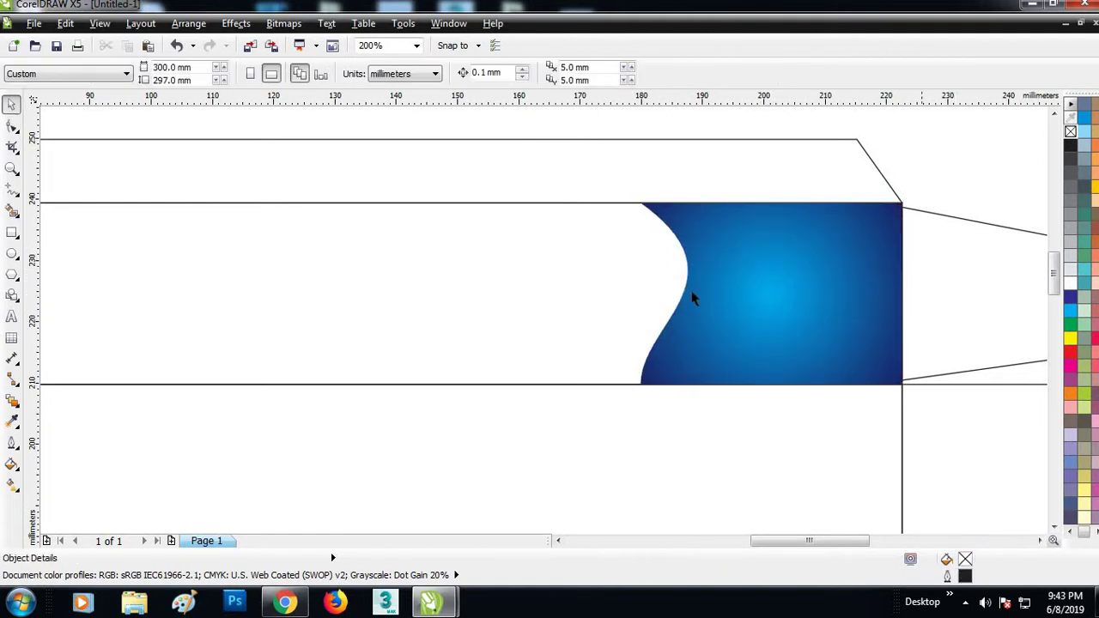
pyautogui.click(748, 292)
pyautogui.scroll(-1, 812, 253)
pyautogui.click(916, 200)
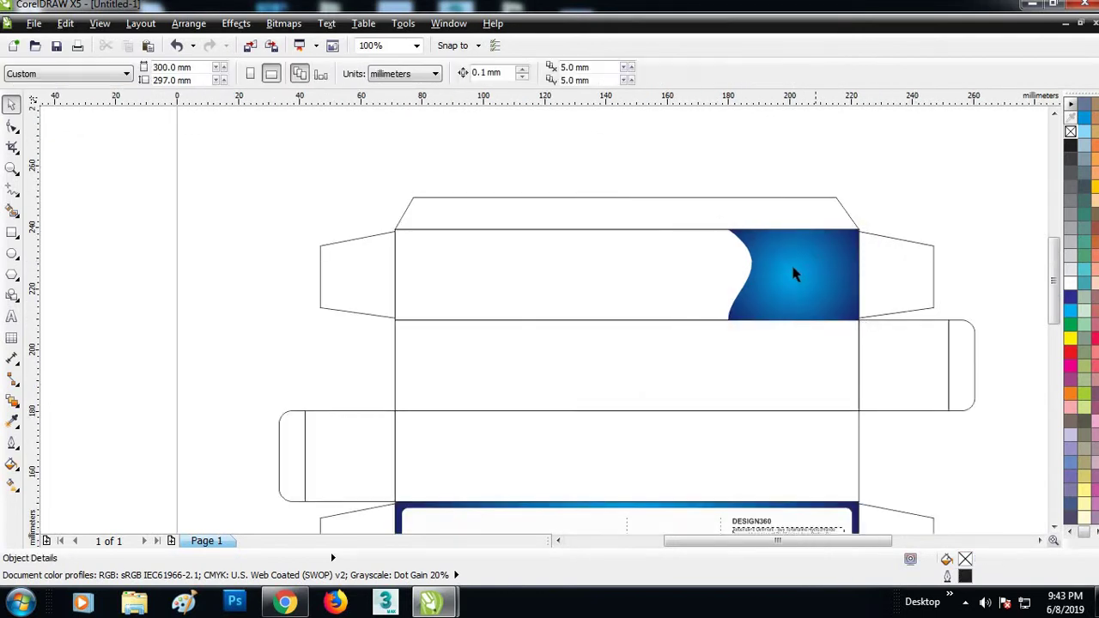
# - Place two slightly offset copies of the wavy blue shape to its left, filled 90% and 100% black
pyautogui.click(791, 269)
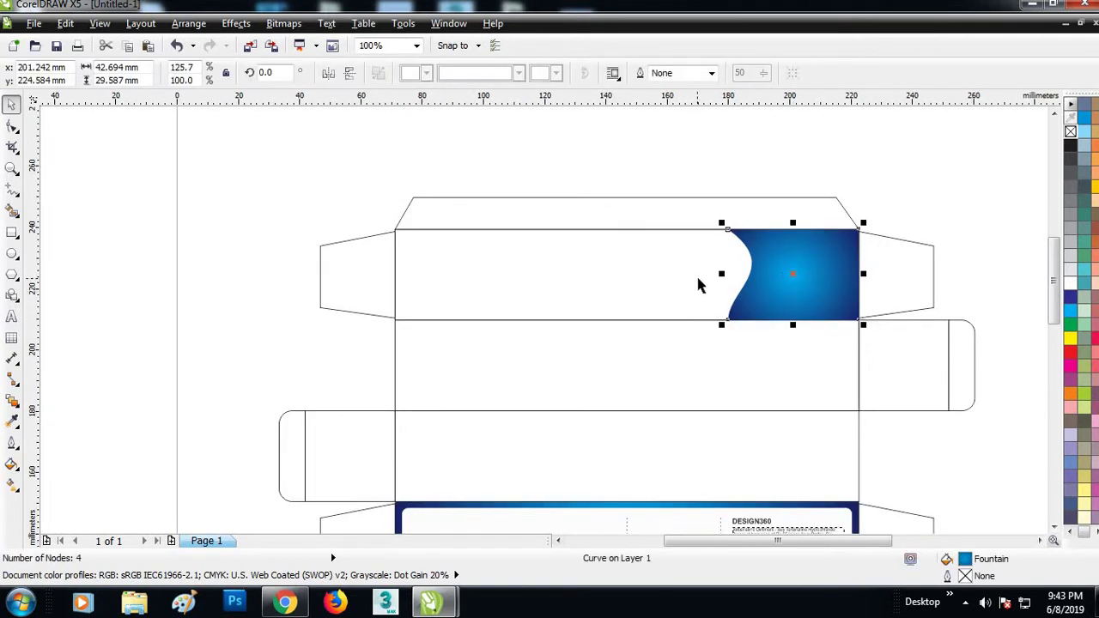
pyautogui.scroll(1, 696, 274)
pyautogui.moveTo(634, 259); pyautogui.dragTo(557, 261)
pyautogui.hotkey('ctrl', 'z')
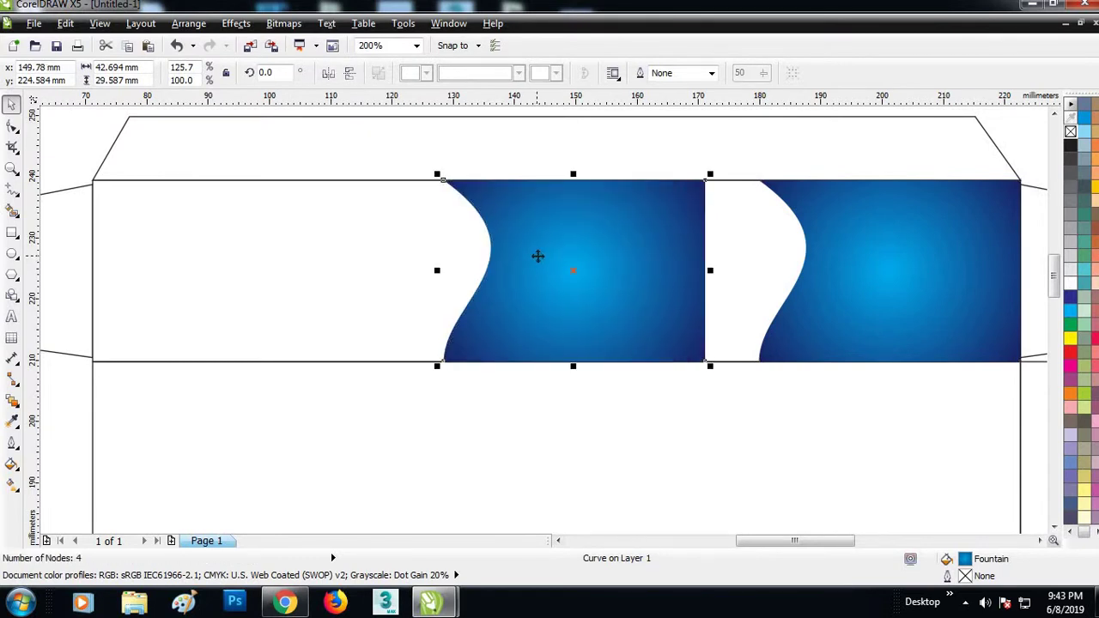
pyautogui.click(1071, 160)
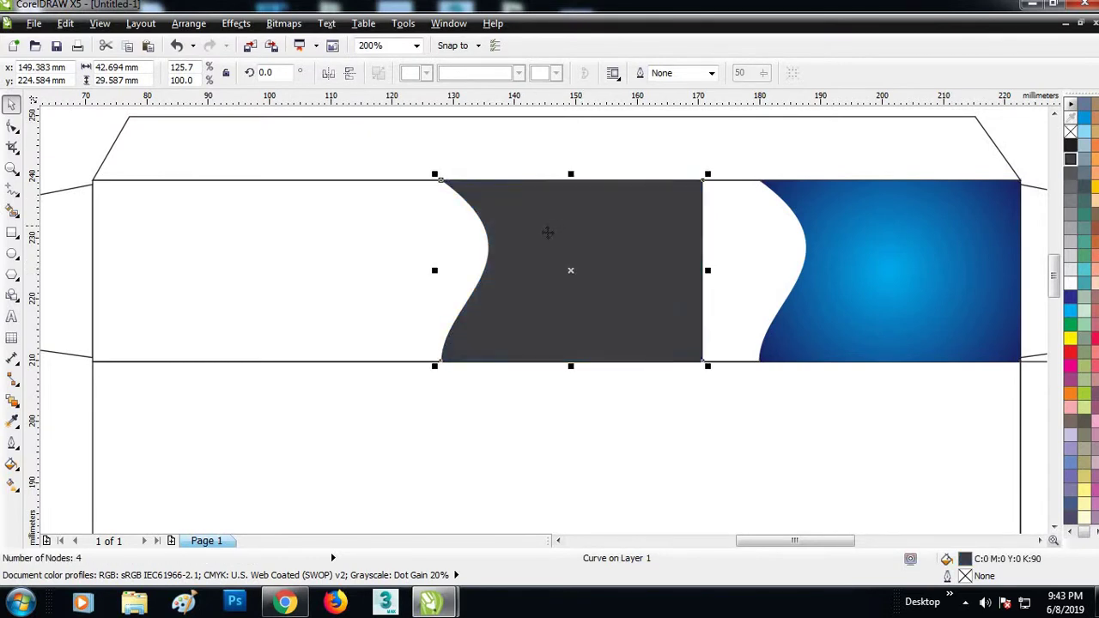
pyautogui.moveTo(549, 235); pyautogui.dragTo(557, 234)
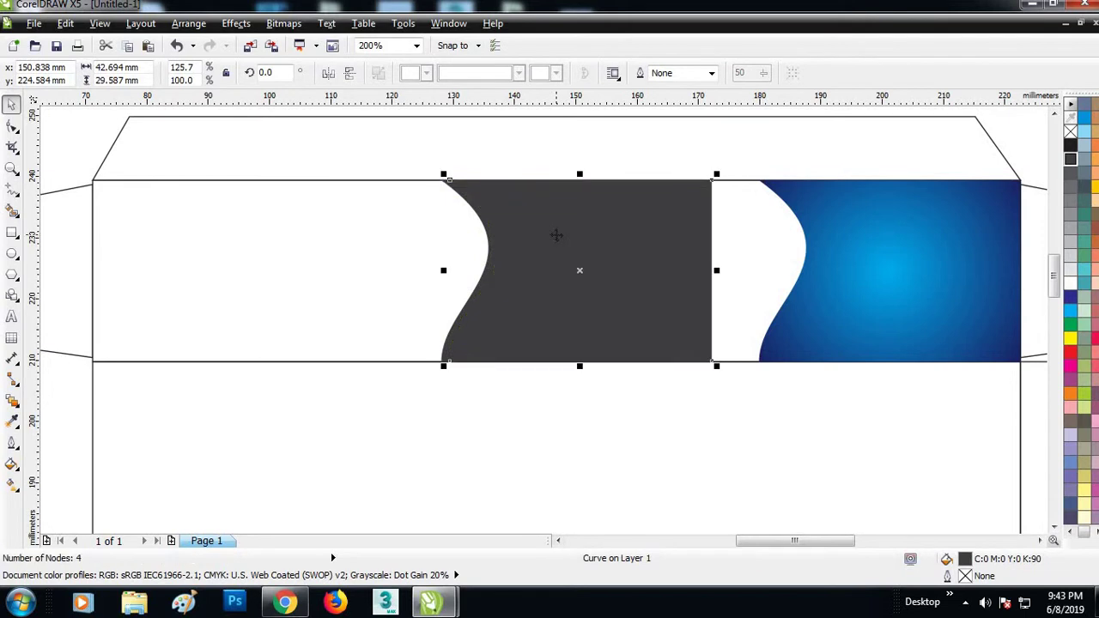
pyautogui.click(1071, 145)
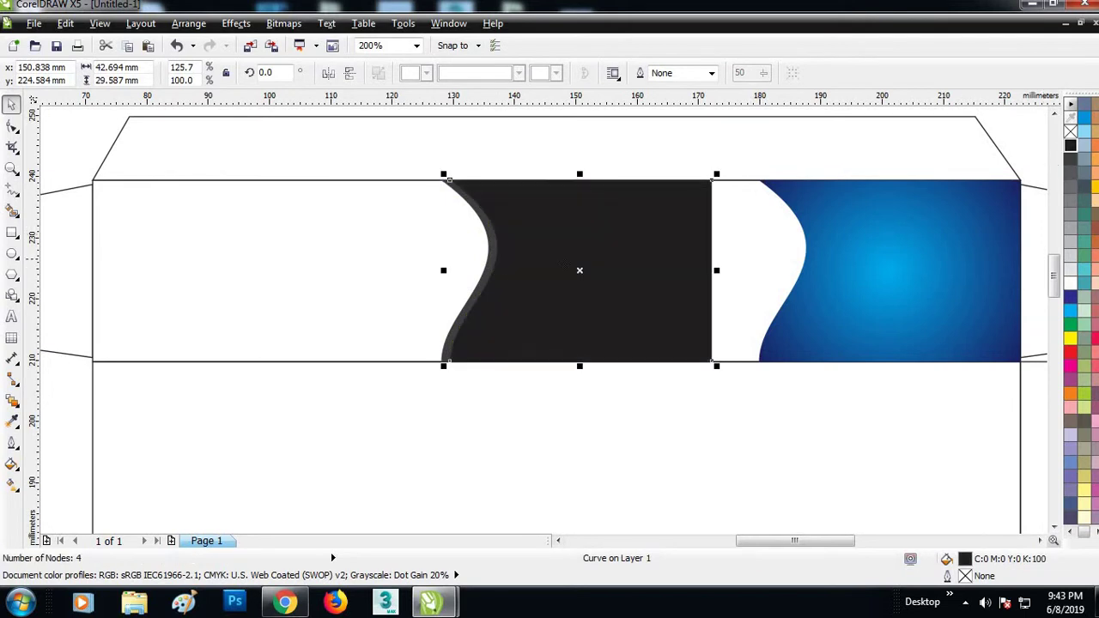
# - Try to intersect the overlapping dark grey and black wavy shapes
pyautogui.keyDown('shift'); pyautogui.click(444, 355); pyautogui.keyUp('shift')
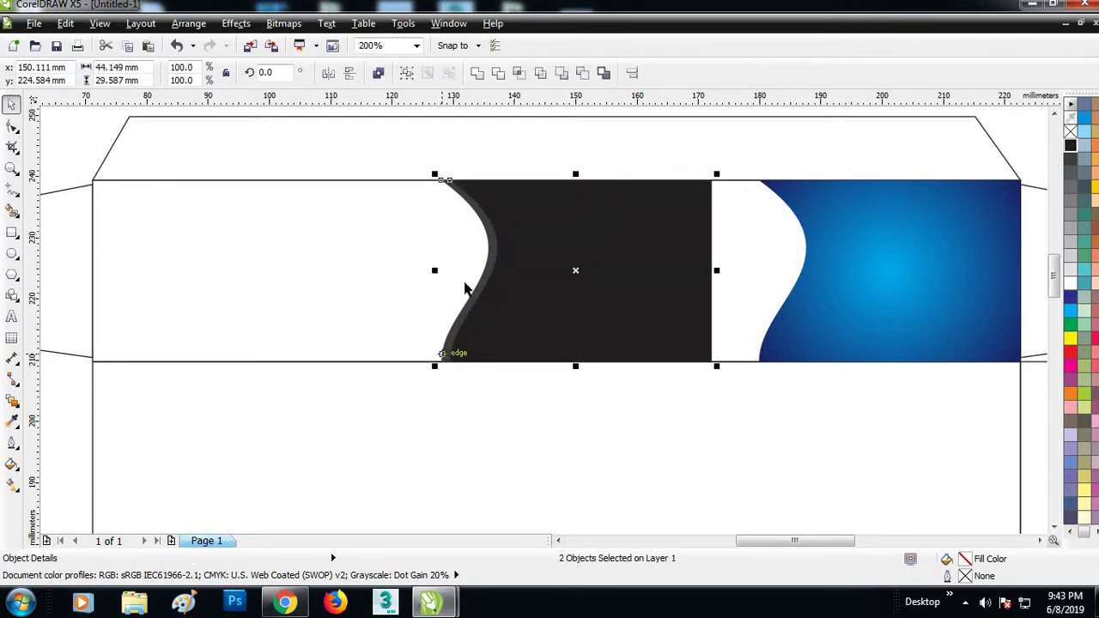
pyautogui.click(520, 74)
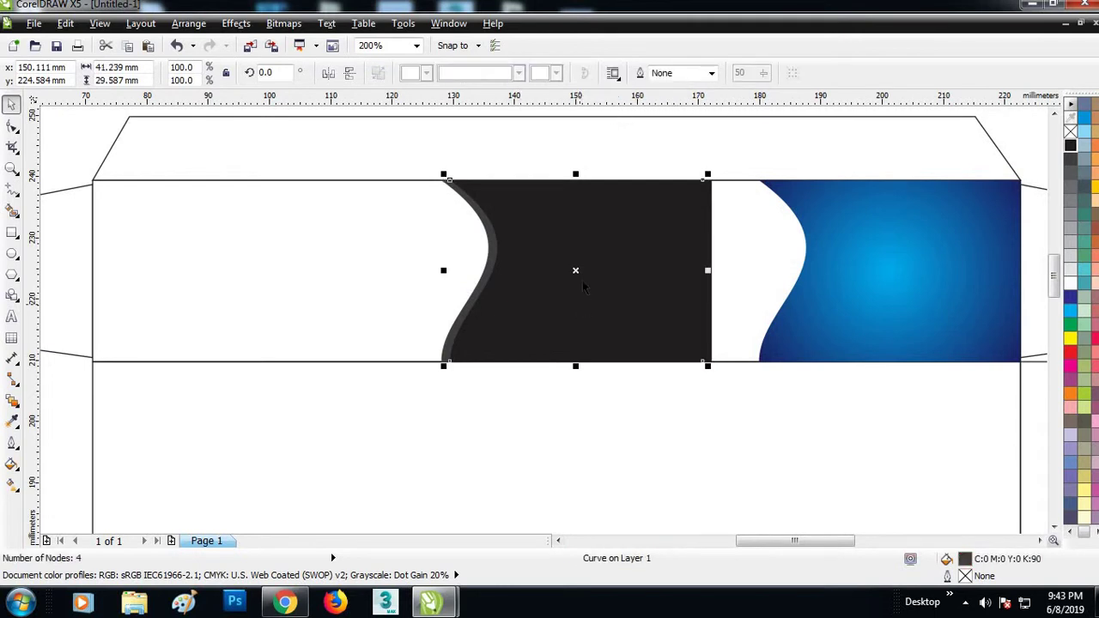
pyautogui.moveTo(575, 270); pyautogui.dragTo(632, 290)
pyautogui.press('Escape')
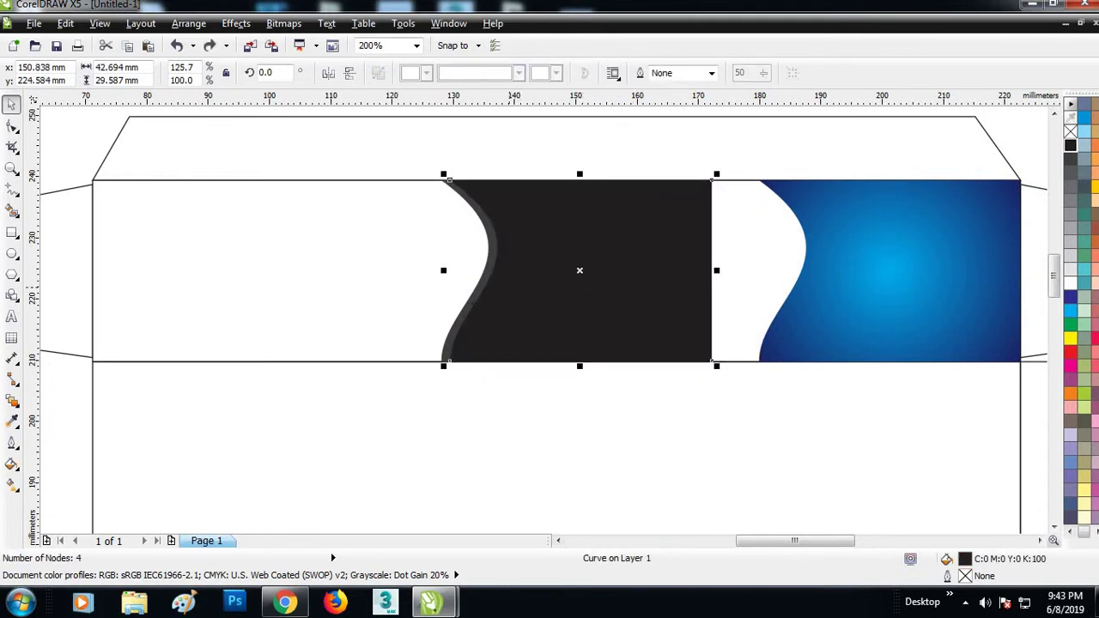
# - Cut the overlapping dark shapes down to a thin wavy strip and delete the leftover pieces
pyautogui.keyDown('shift'); pyautogui.click(448, 355); pyautogui.keyUp('shift')
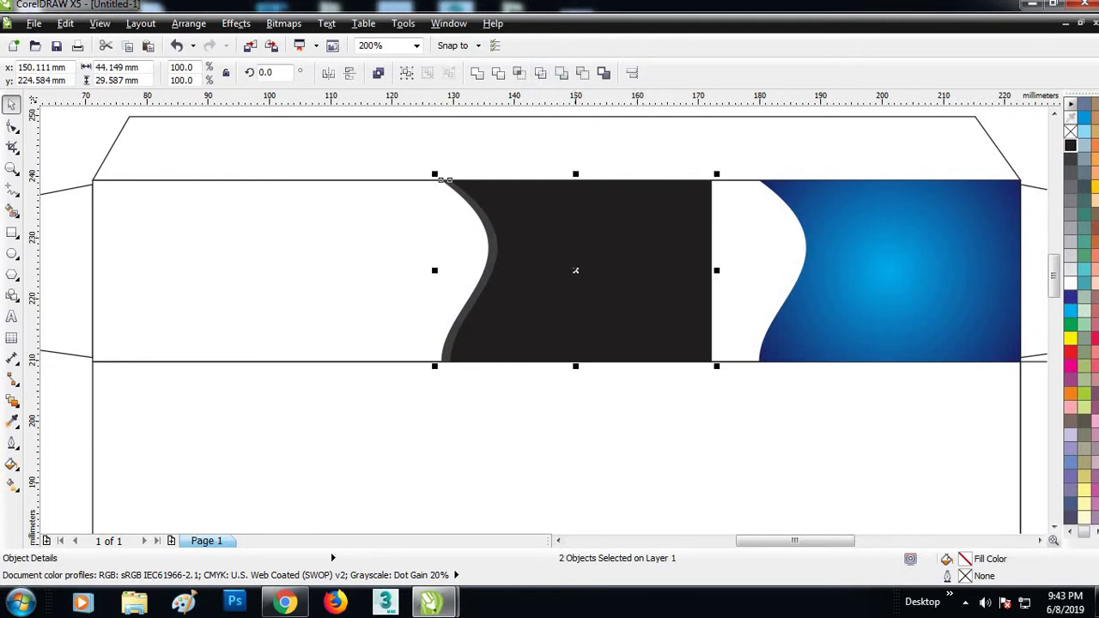
pyautogui.moveTo(575, 270); pyautogui.dragTo(622, 284)
pyautogui.hotkey('ctrl', 'z')
pyautogui.click(529, 185)
pyautogui.moveTo(487, 245); pyautogui.dragTo(559, 272)
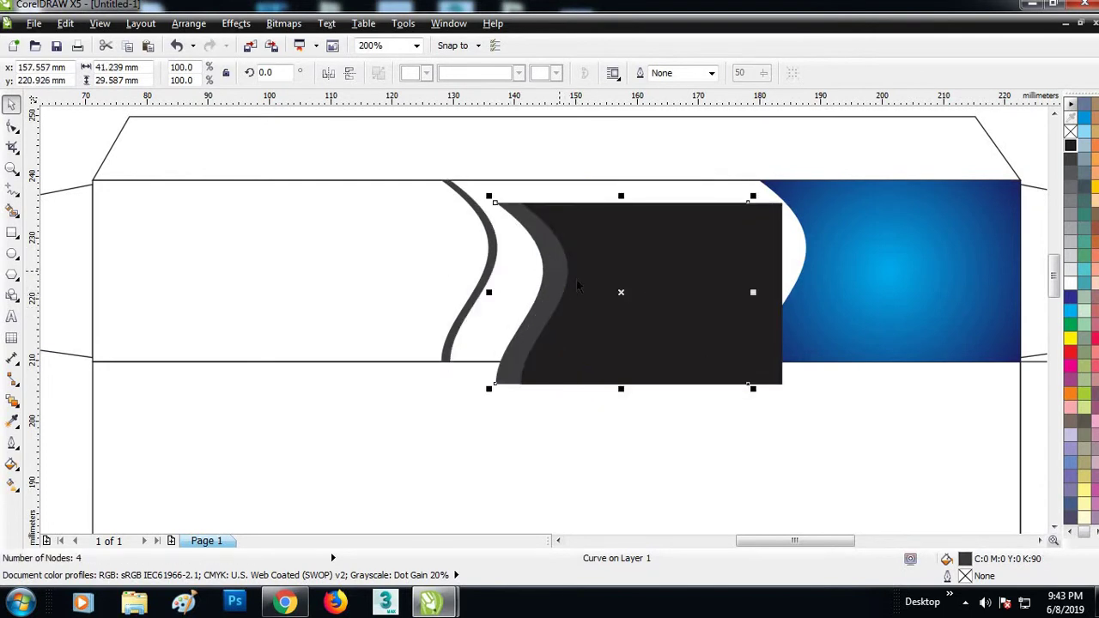
pyautogui.press('Delete')
# - Move the thin wavy strip beside the blue shape's curved edge and copy the blue fountain fill onto it
pyautogui.click(491, 253)
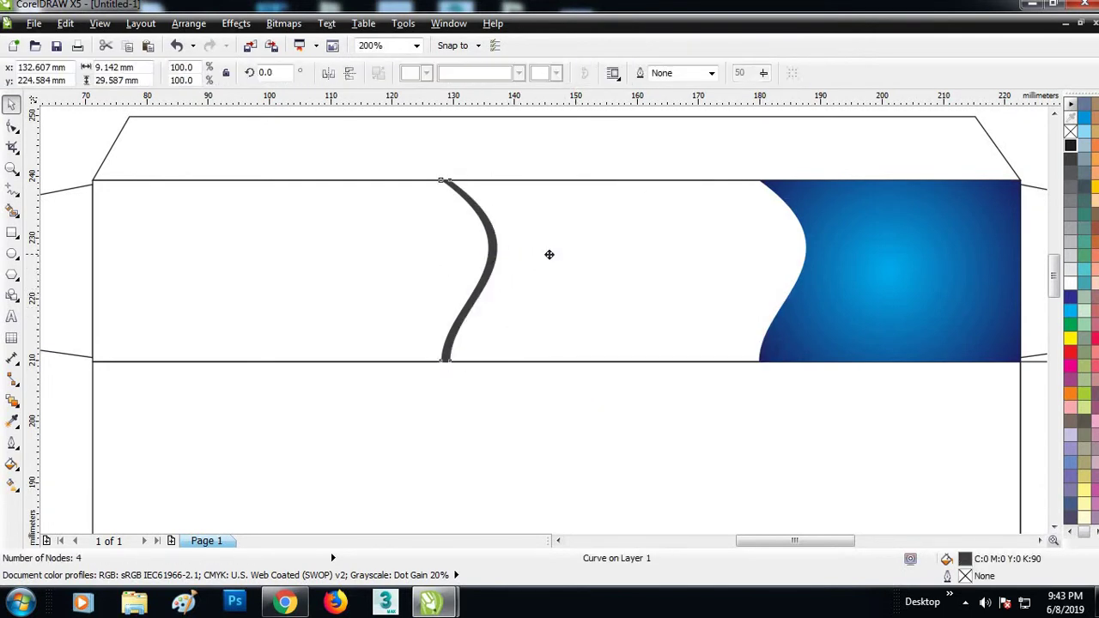
pyautogui.moveTo(550, 255); pyautogui.dragTo(778, 258)
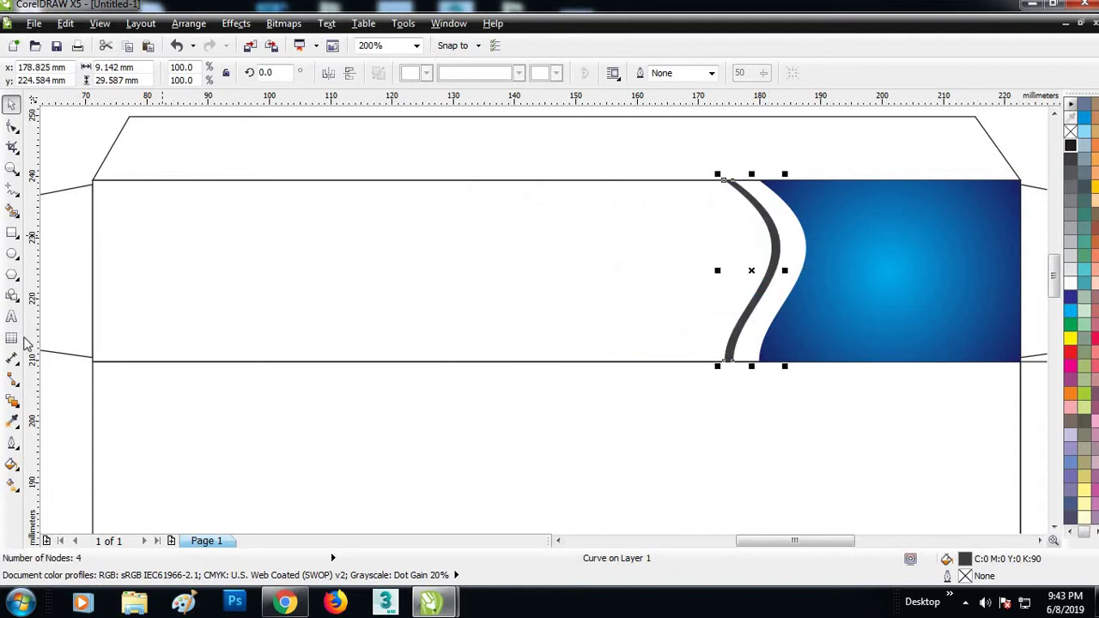
pyautogui.click(13, 421)
pyautogui.click(86, 438)
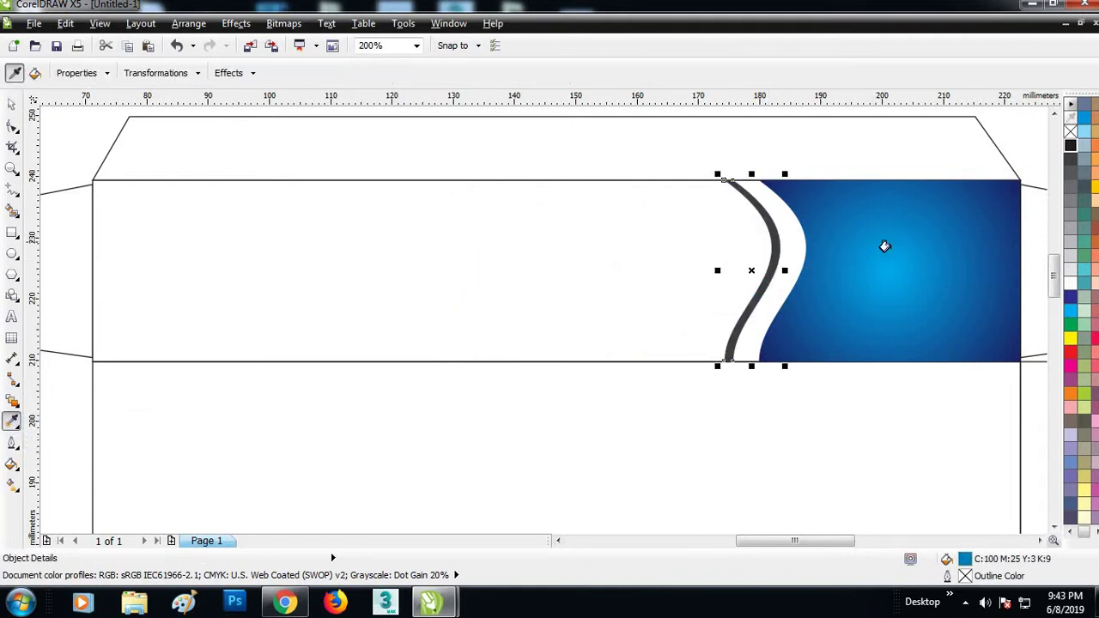
pyautogui.click(885, 247)
pyautogui.click(772, 249)
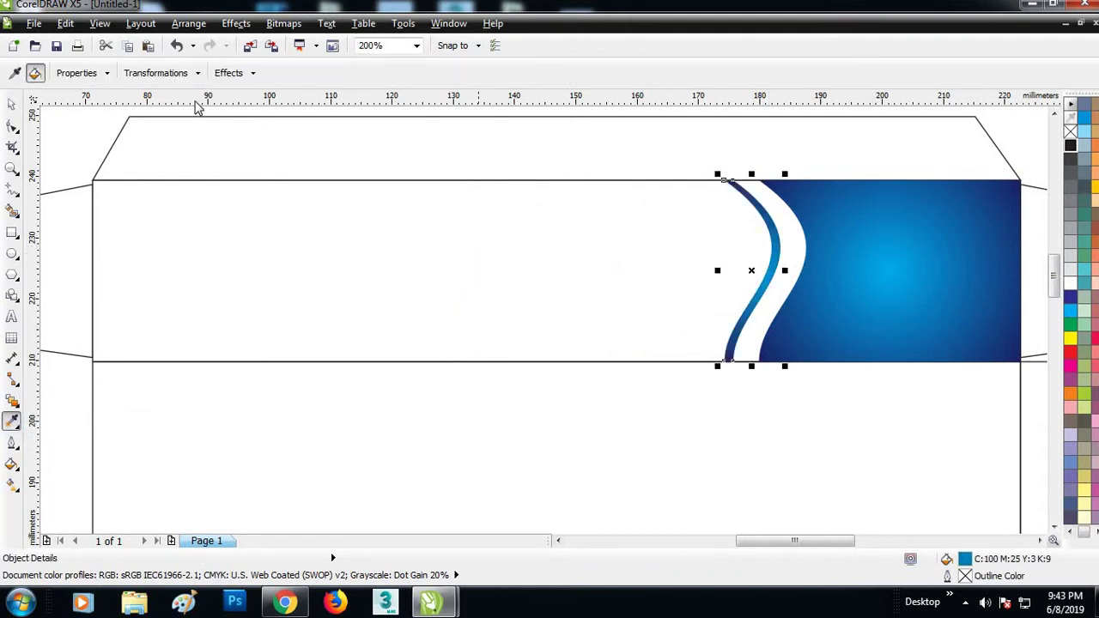
# - Taper the thin wavy strip to a point at its upper end by moving its upper-right node onto the upper-left node
pyautogui.click(12, 104)
pyautogui.scroll(1, 717, 225)
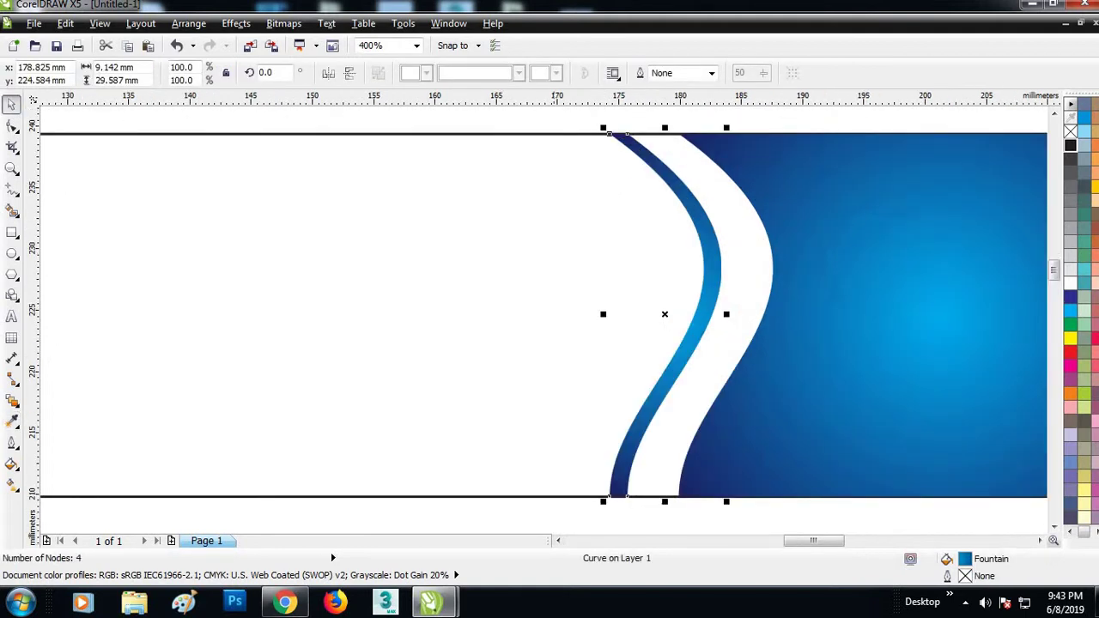
pyautogui.click(12, 127)
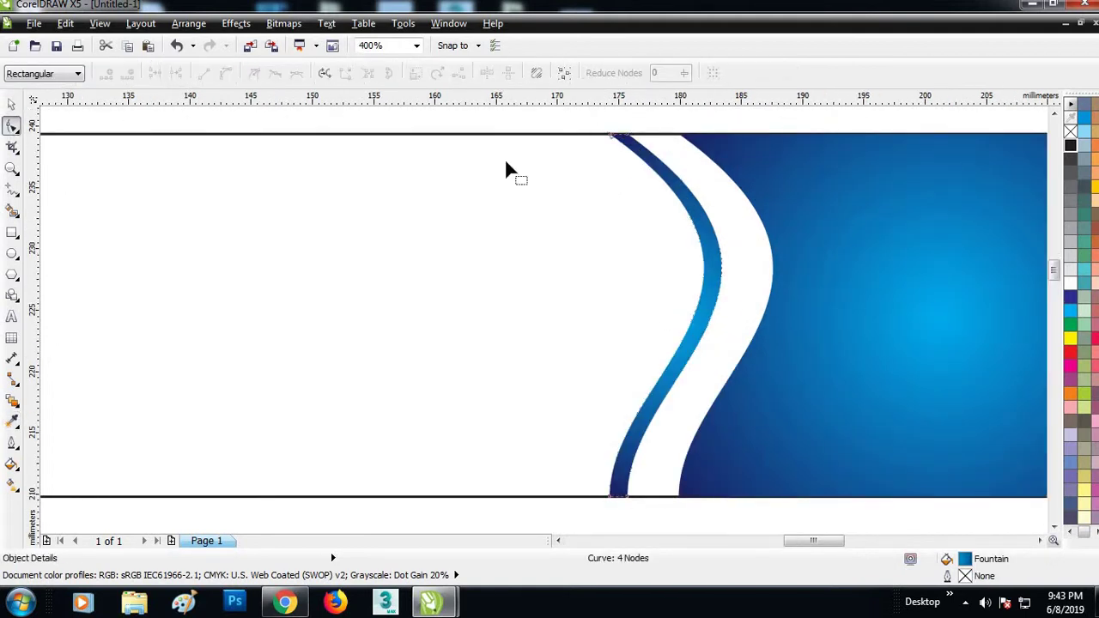
pyautogui.click(627, 137)
pyautogui.scroll(2, 627, 127)
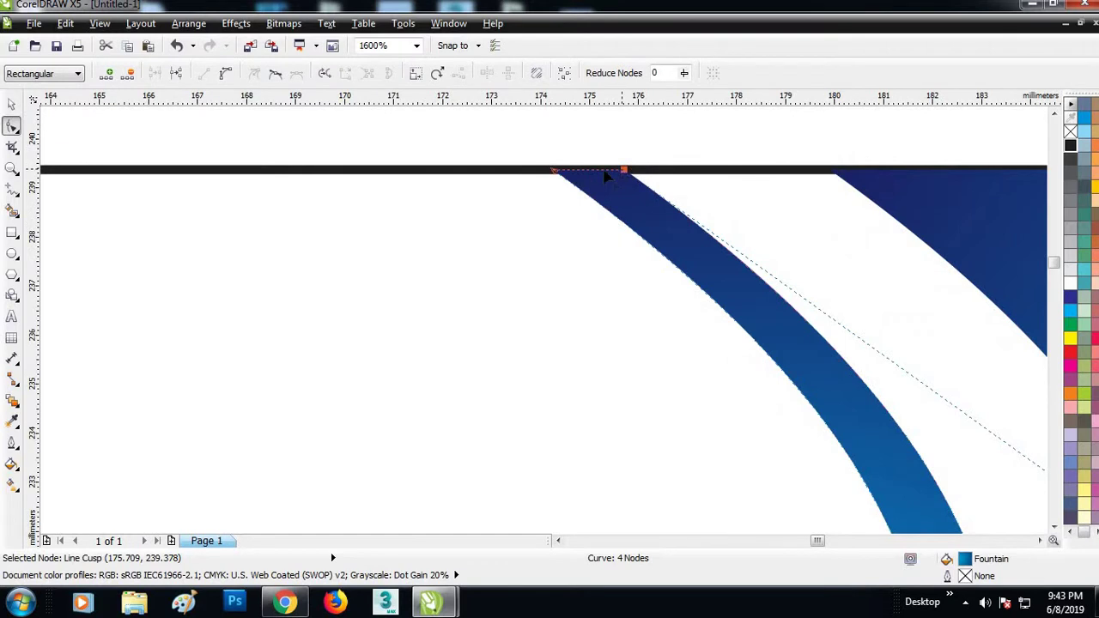
pyautogui.moveTo(624, 170); pyautogui.dragTo(553, 171)
pyautogui.scroll(-2, 636, 204)
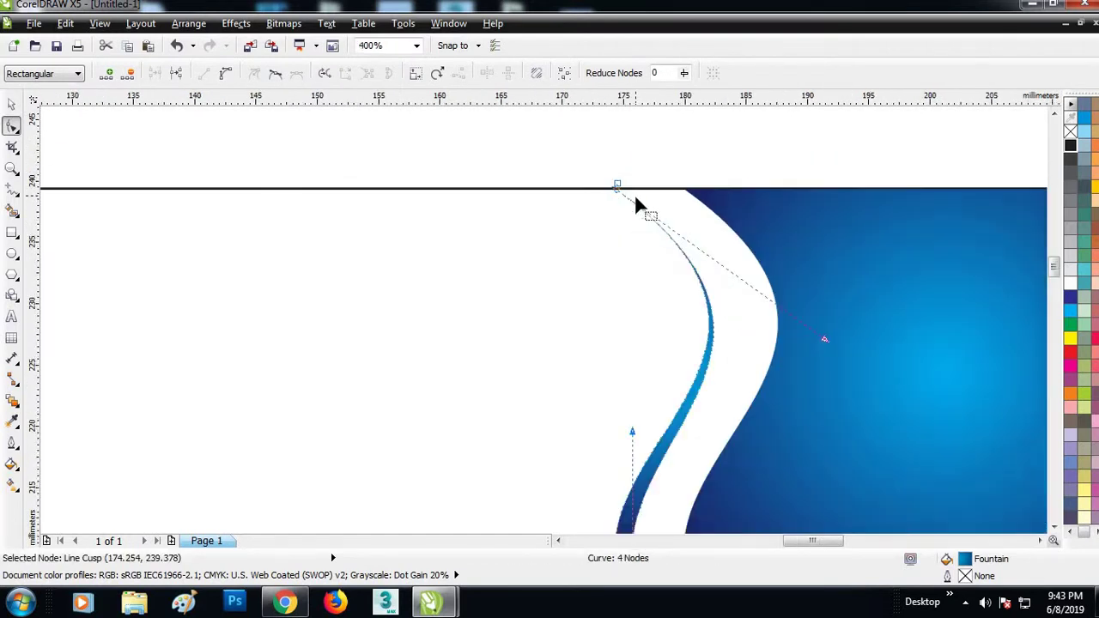
pyautogui.scroll(-1, 740, 307)
# - Move the tapered wavy strip closer to the blue shape's curved edge, leaving a narrow white gap
pyautogui.press('space')
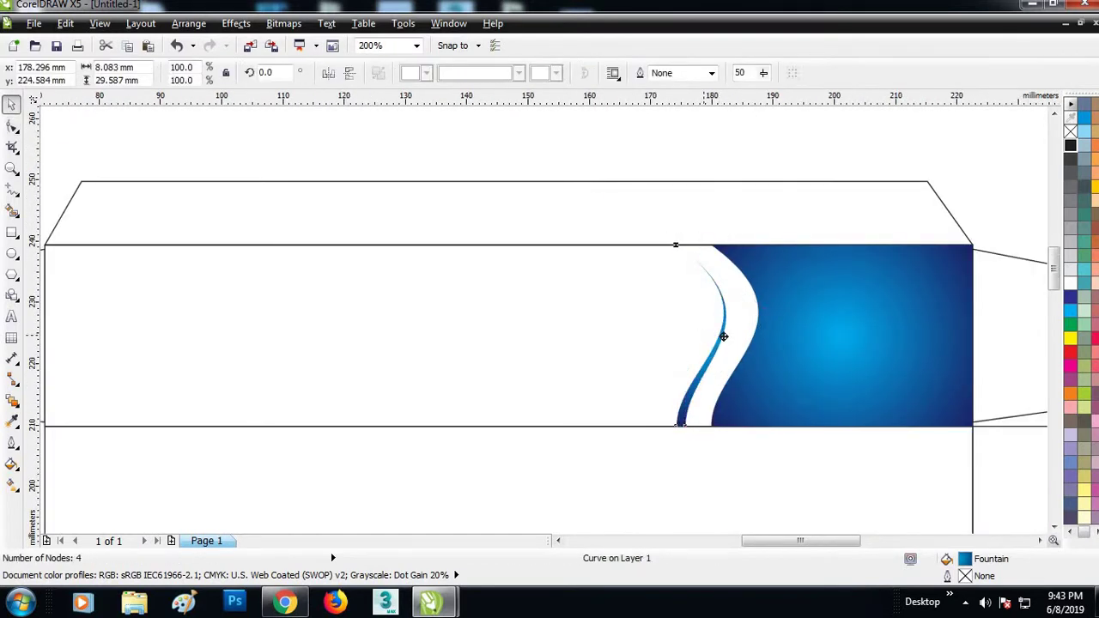
pyautogui.moveTo(724, 336); pyautogui.dragTo(740, 338)
pyautogui.click(814, 179)
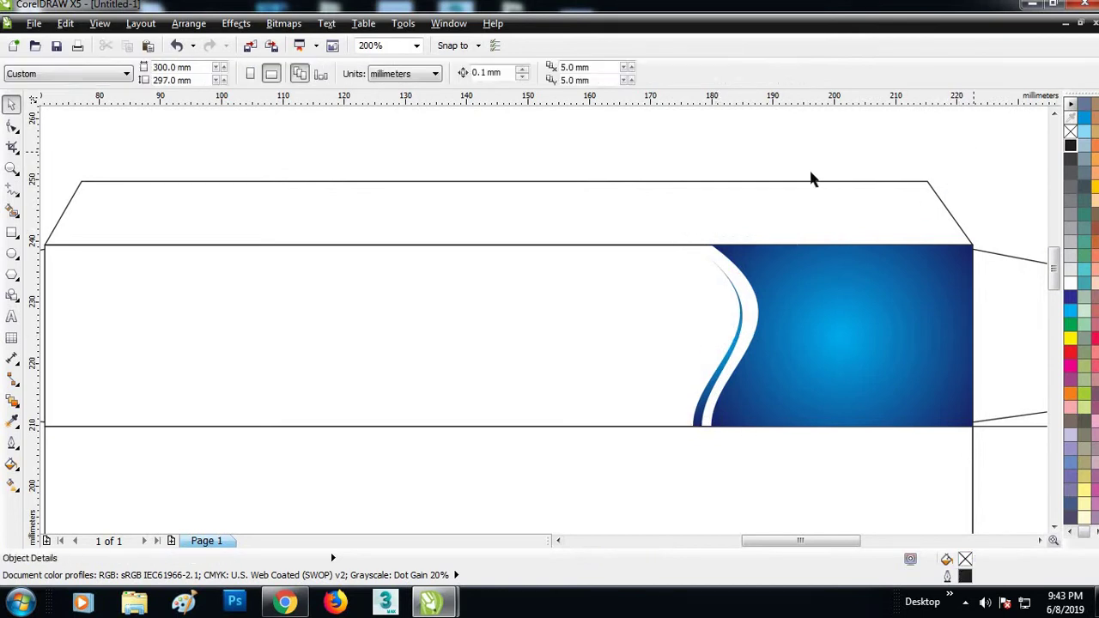
# - Make a copy of the front panel rectangle narrowed to about 28.2 mm wide at the panel's left end
pyautogui.scroll(-1, 815, 178)
pyautogui.click(562, 262)
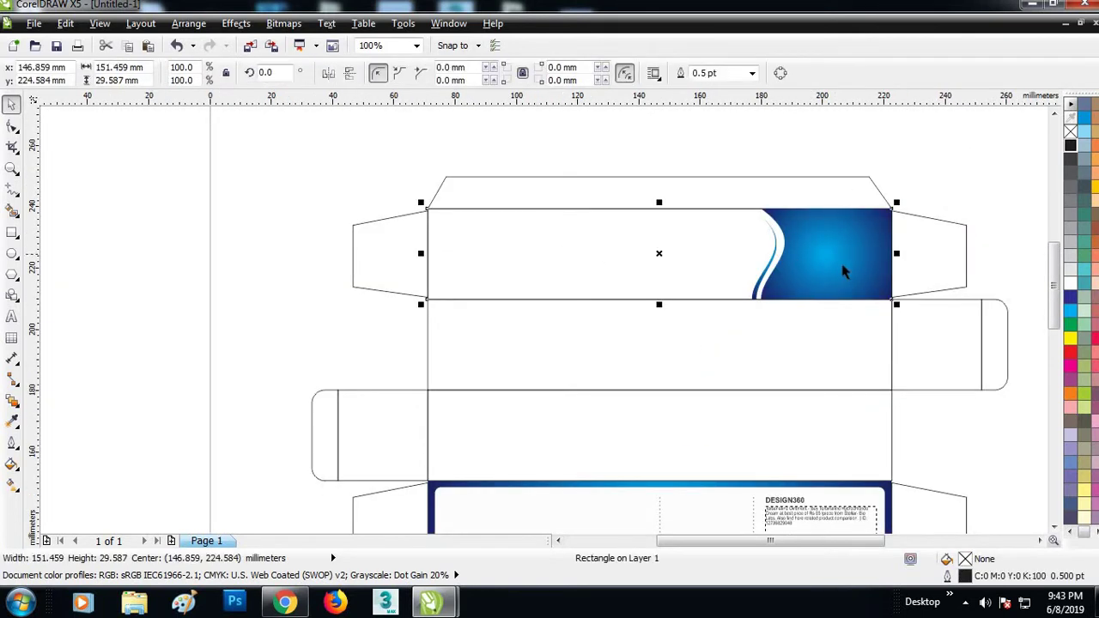
pyautogui.moveTo(894, 256); pyautogui.dragTo(515, 265)
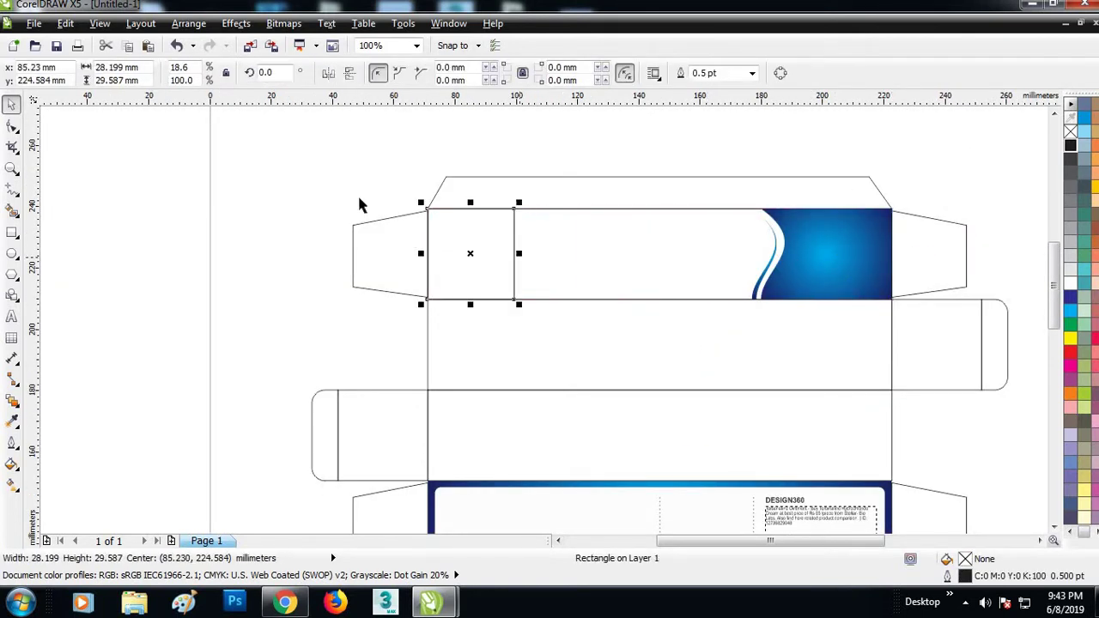
pyautogui.click(363, 206)
pyautogui.scroll(1, 464, 245)
pyautogui.click(448, 273)
pyautogui.scroll(-1, 447, 273)
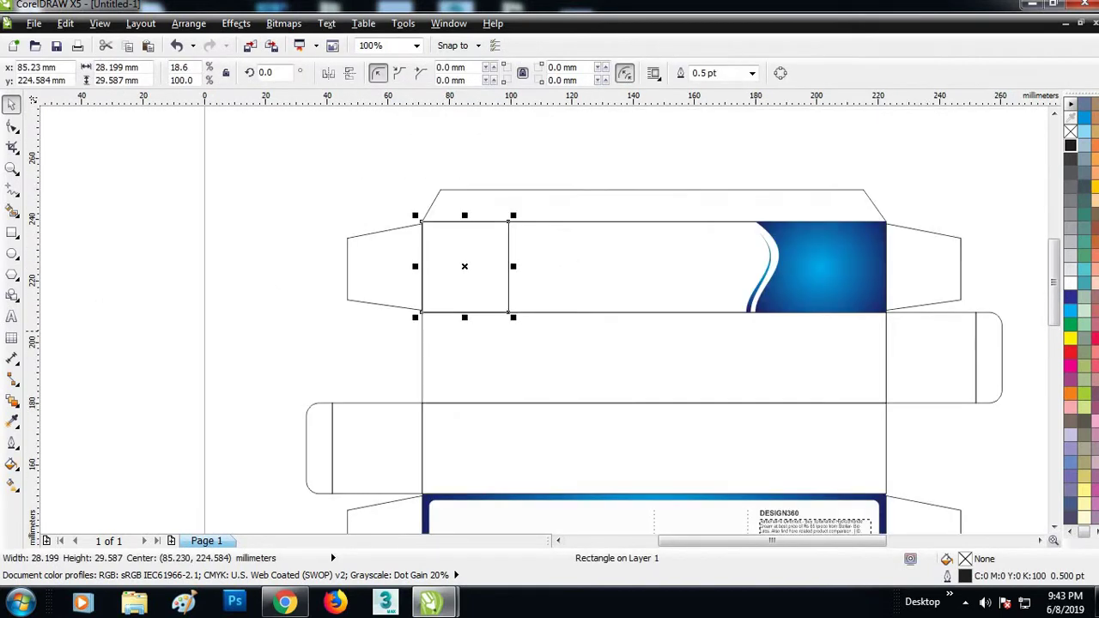
# - Copy the large wavy shape's blue fountain fill onto the narrowed rectangle at the panel's left end
pyautogui.click(13, 421)
pyautogui.click(73, 439)
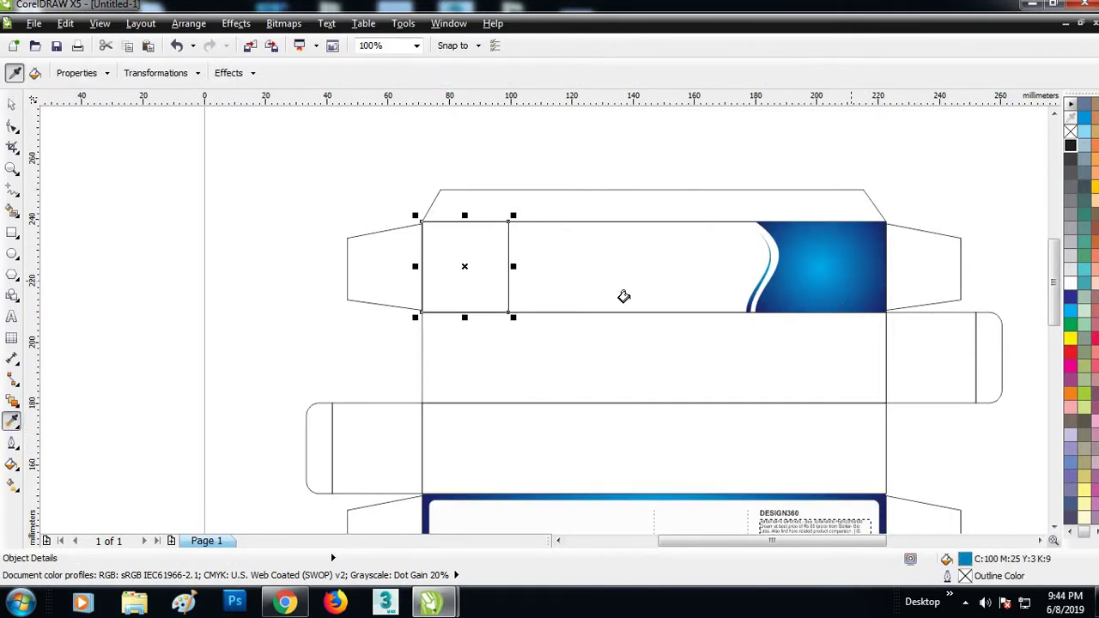
pyautogui.click(464, 248)
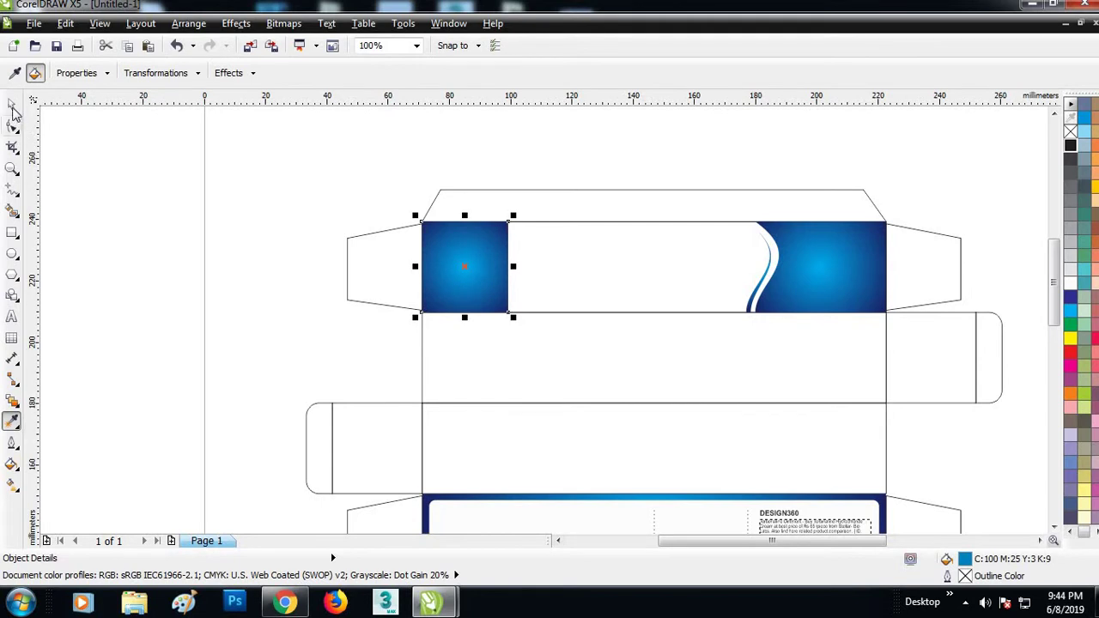
pyautogui.click(12, 107)
# - Convert the left blue rectangle to curves and reshape it into a right triangle about 12.7 mm wide by deleting its upper-right node
pyautogui.hotkey('ctrl', 'q')
pyautogui.click(418, 217)
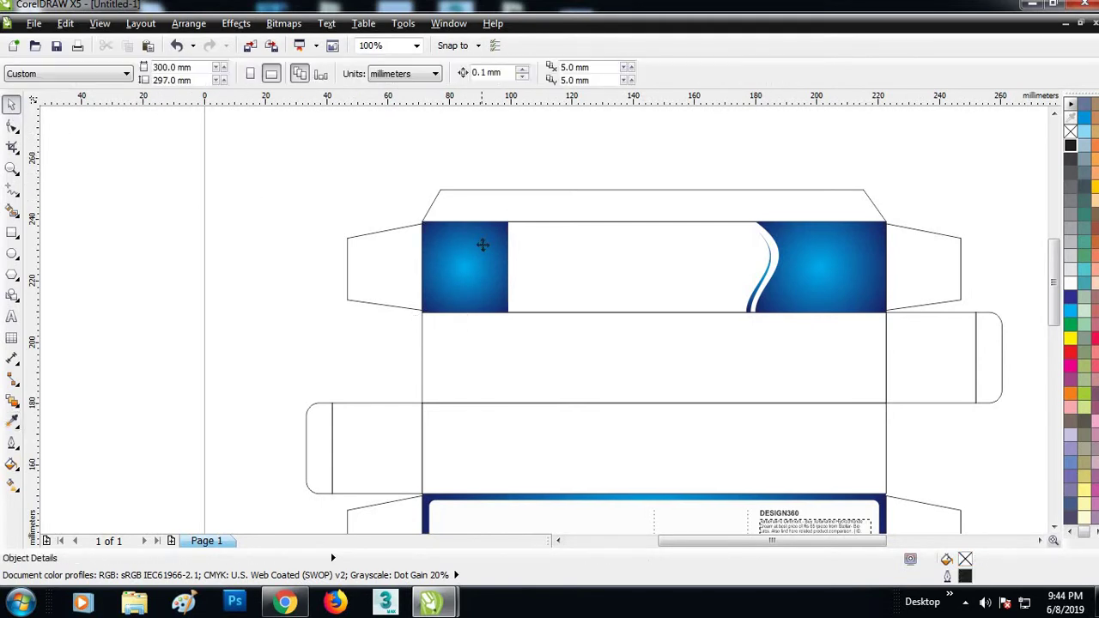
pyautogui.click(481, 243)
pyautogui.press('F10')
pyautogui.scroll(1, 357, 217)
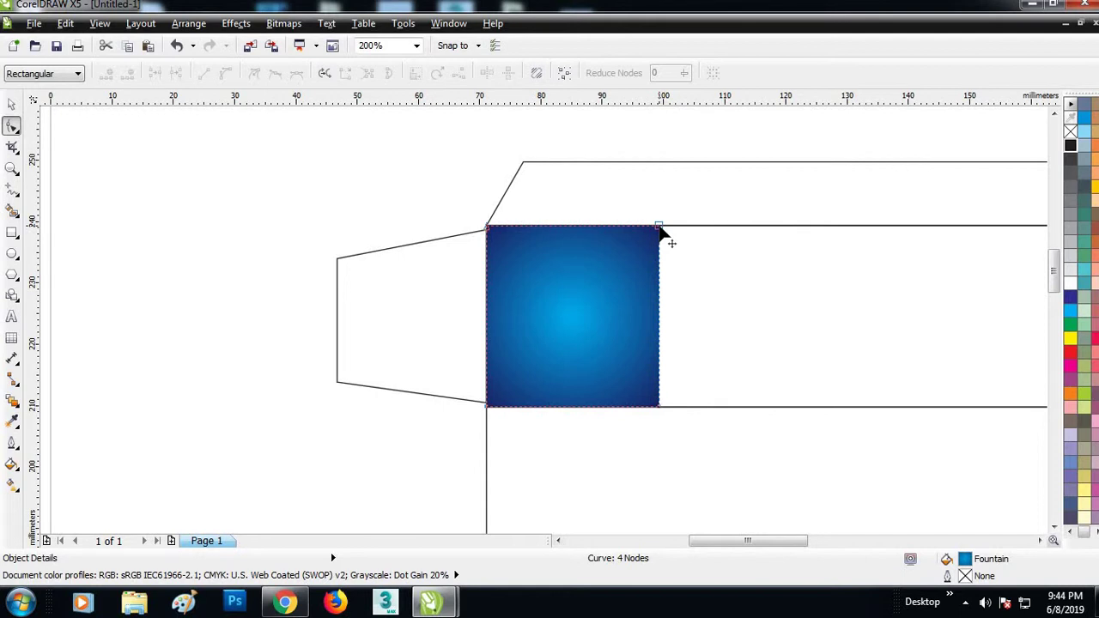
pyautogui.click(660, 229)
pyautogui.press('Delete')
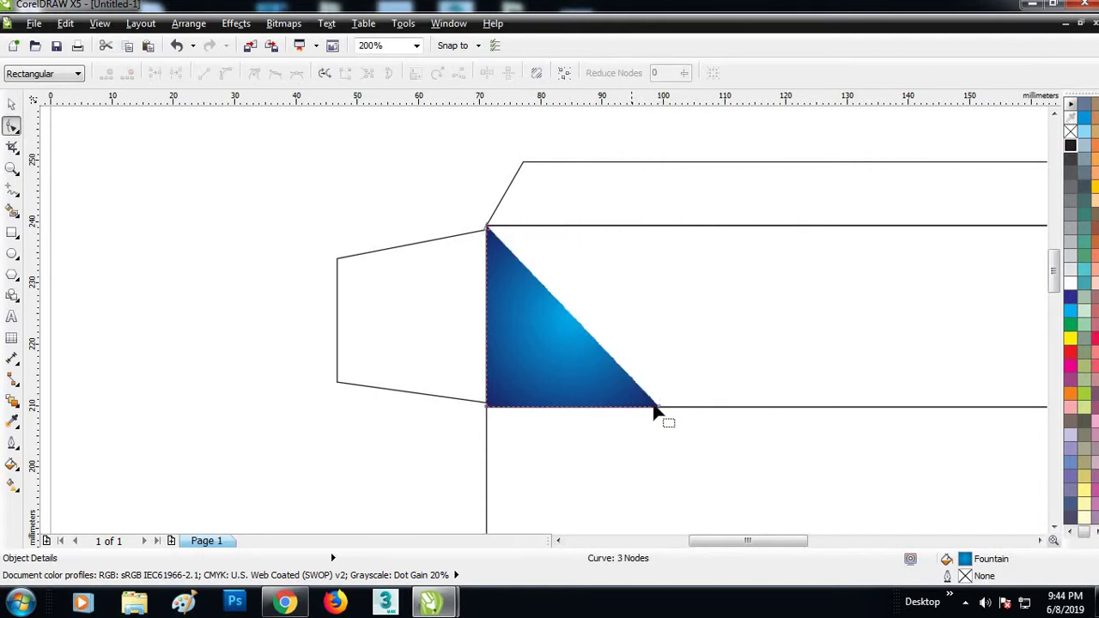
pyautogui.moveTo(653, 410); pyautogui.dragTo(564, 408)
pyautogui.press('space')
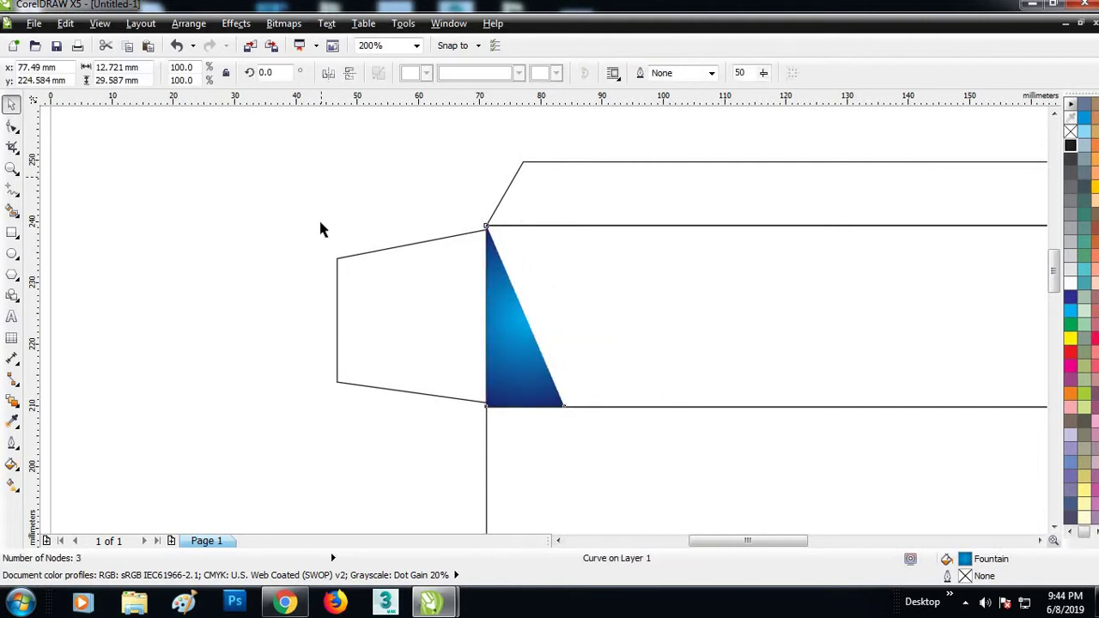
pyautogui.click(319, 229)
# - Make a copy of the front panel rectangle narrowed to a vertical strip about 1.5 mm wide beside the blue triangle
pyautogui.scroll(-2, 320, 229)
pyautogui.click(549, 259)
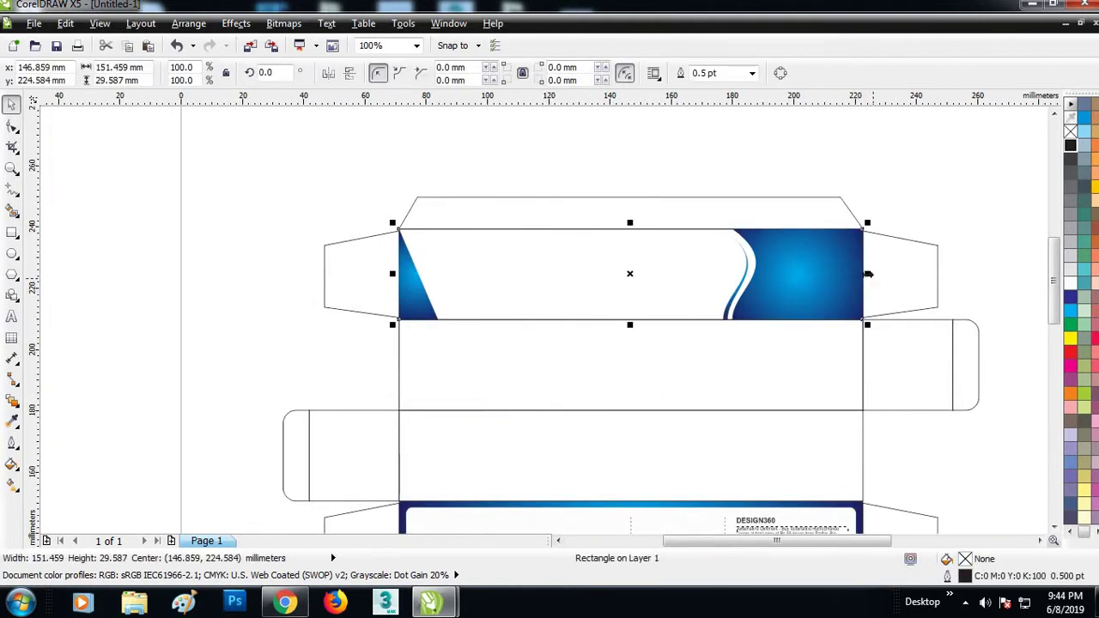
pyautogui.moveTo(868, 274); pyautogui.dragTo(248, 292)
pyautogui.scroll(2, 631, 289)
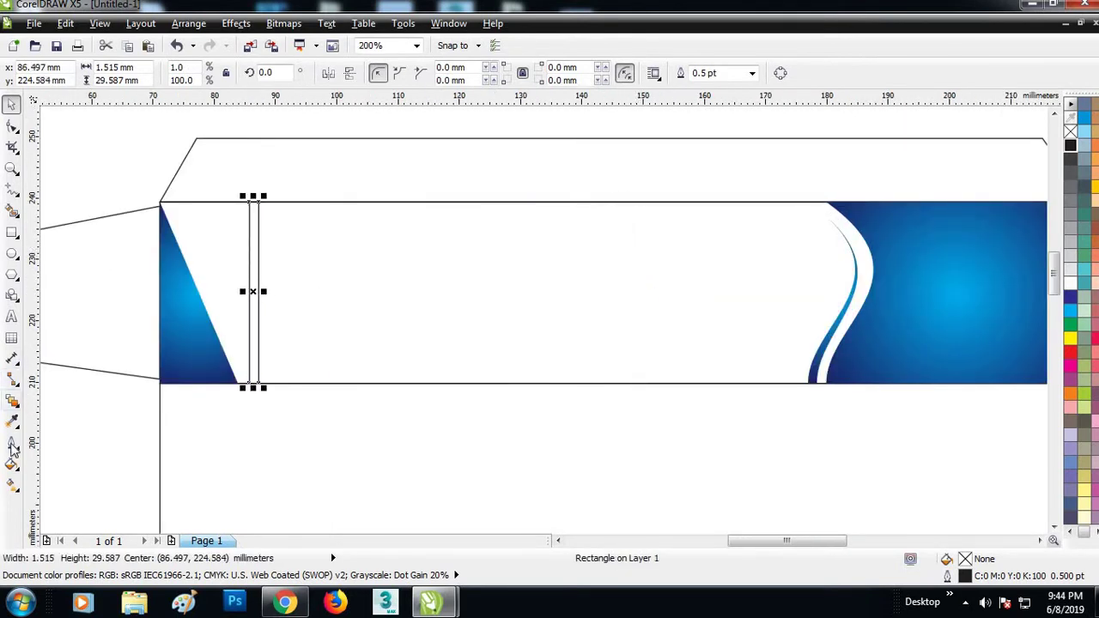
# - Copy the large wavy shape's blue fountain fill onto the narrow vertical strip
pyautogui.click(12, 427)
pyautogui.click(73, 441)
pyautogui.click(951, 278)
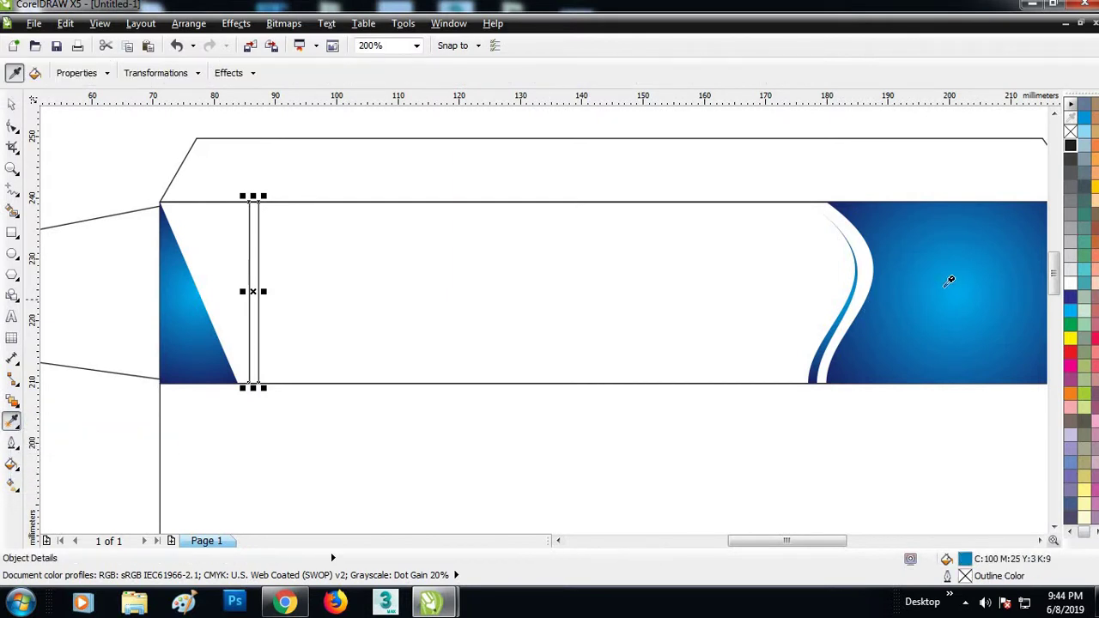
pyautogui.click(250, 258)
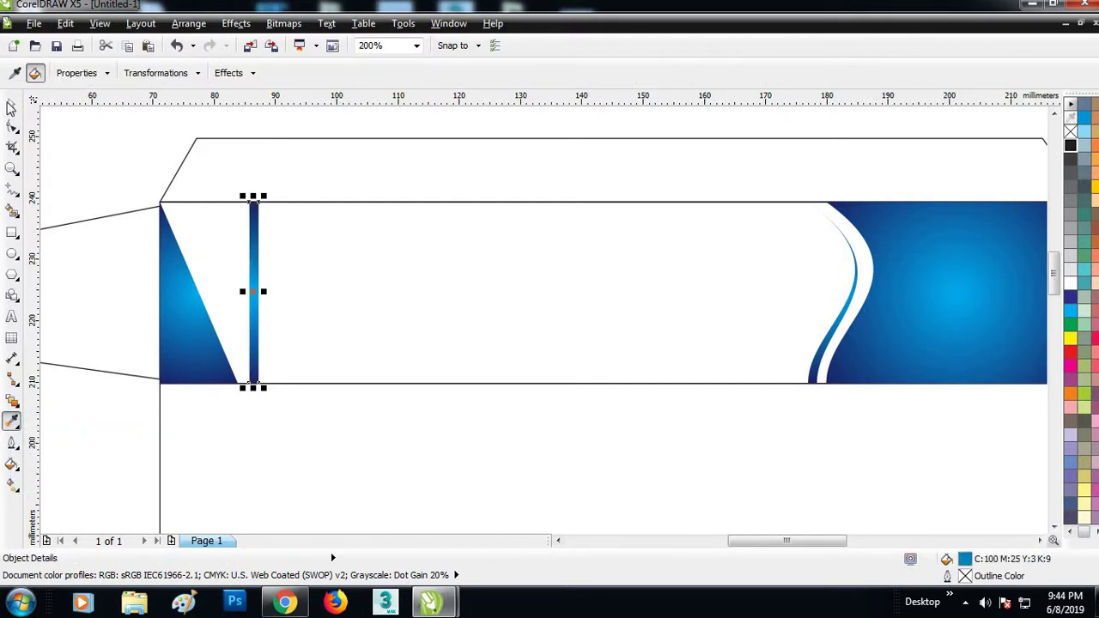
# - Skew the narrow blue strip so it runs parallel to the triangle's slanted edge
pyautogui.click(11, 105)
pyautogui.click(256, 231)
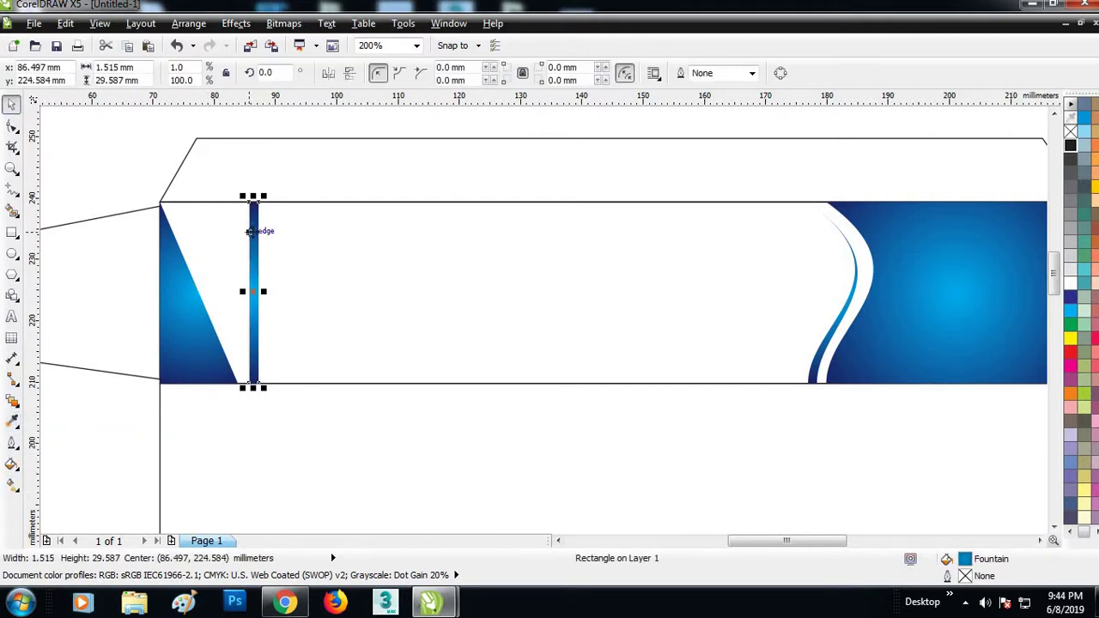
pyautogui.moveTo(229, 196); pyautogui.dragTo(178, 204)
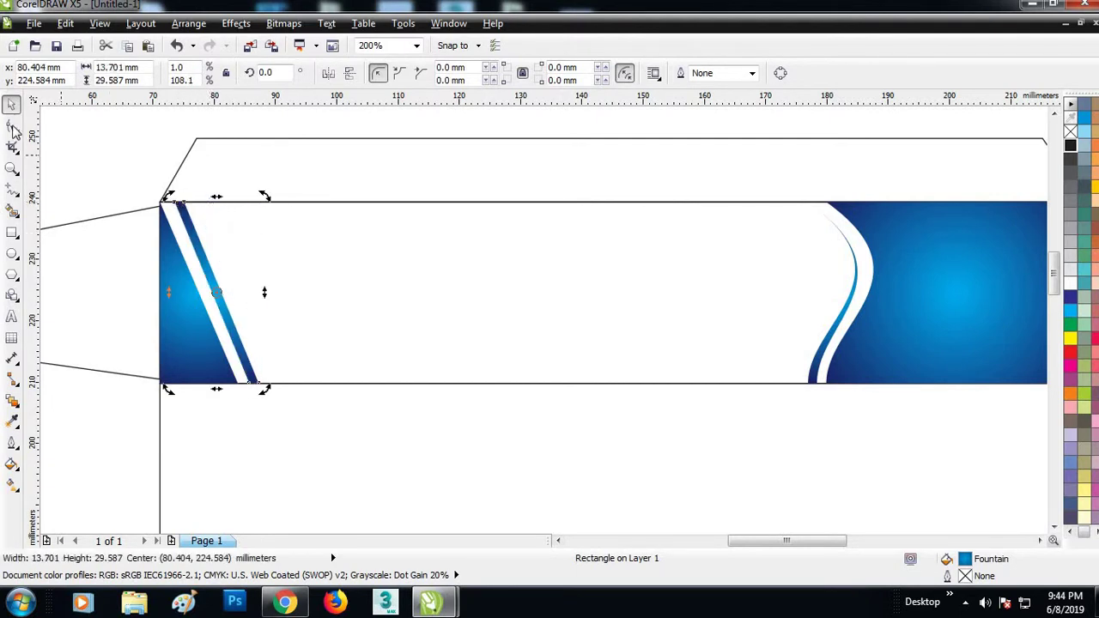
# - Convert the slanted strip to curves and taper it to a point at its upper end by deleting the upper-right node
pyautogui.click(13, 127)
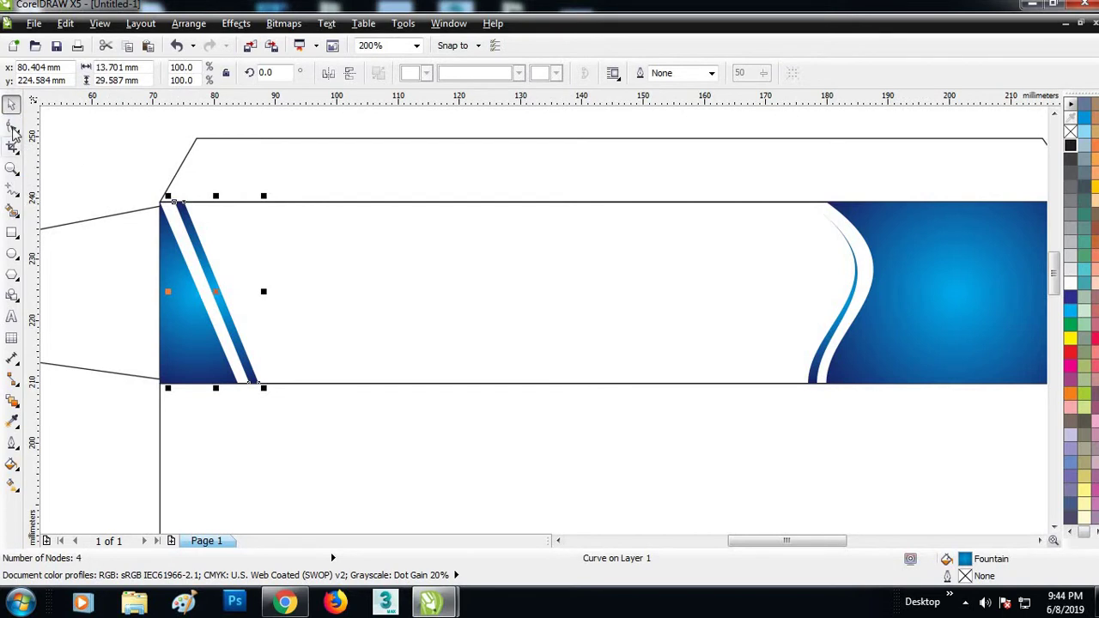
pyautogui.scroll(1, 203, 214)
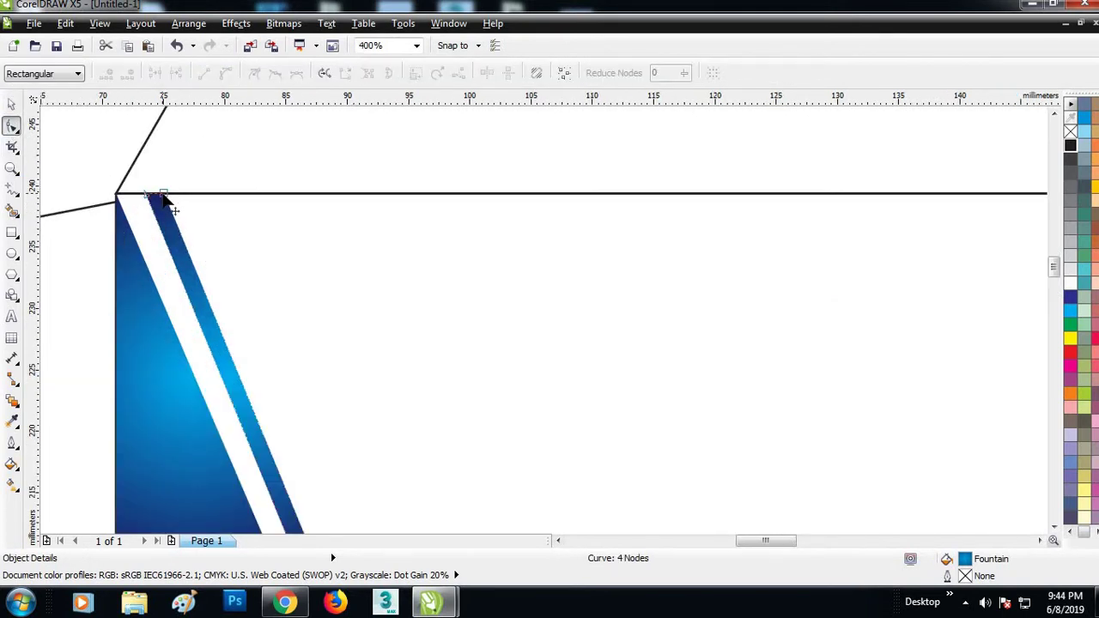
pyautogui.click(163, 197)
pyautogui.press('Delete')
pyautogui.press('space')
pyautogui.click(371, 208)
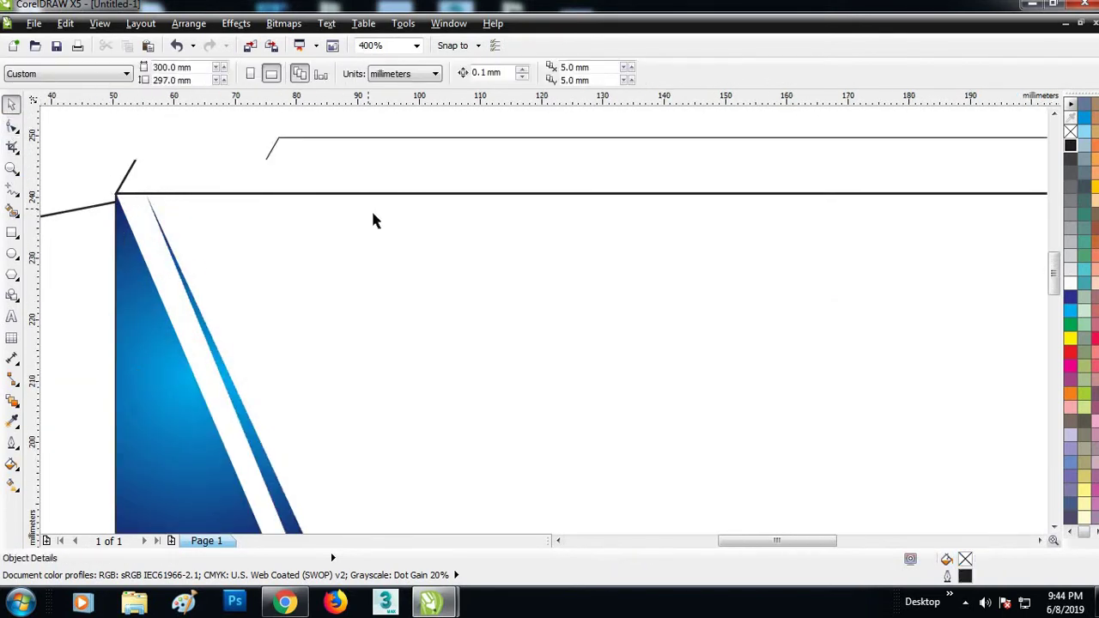
pyautogui.scroll(-2, 371, 209)
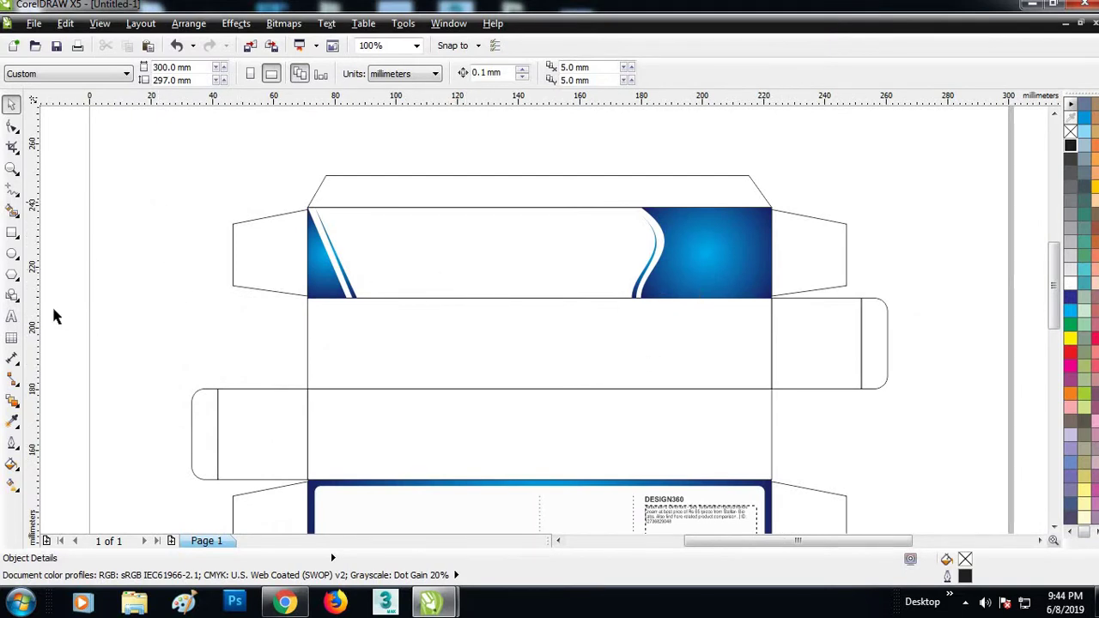
# - Add the artistic text "OINTMENT" in 24 pt Arial on the panel below, making it bold and red
pyautogui.click(11, 316)
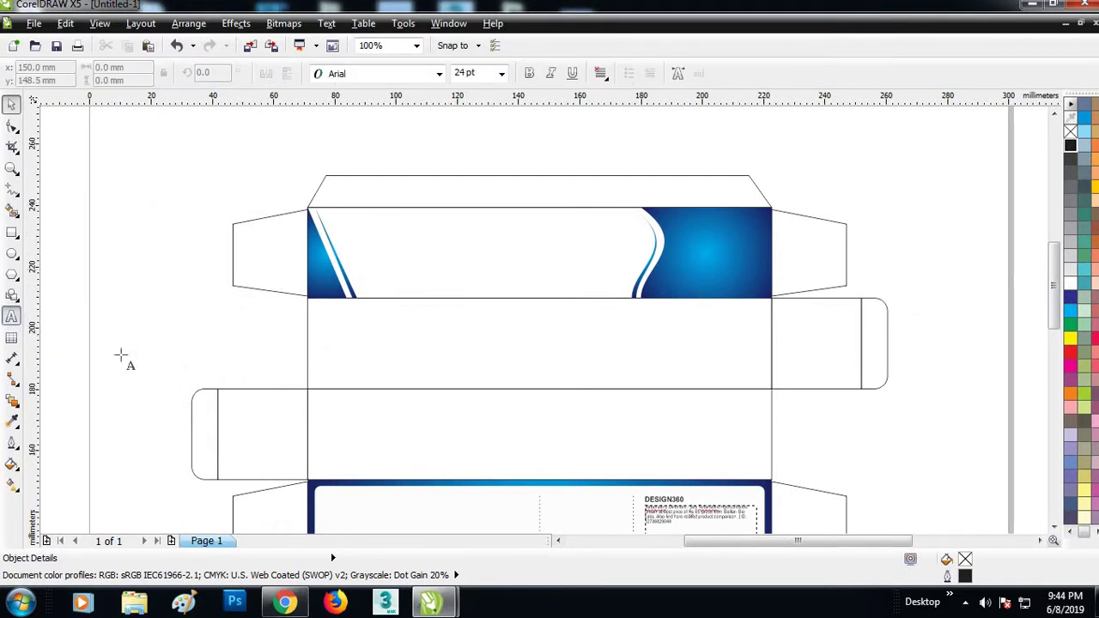
pyautogui.click(468, 347)
pyautogui.write('OIN')
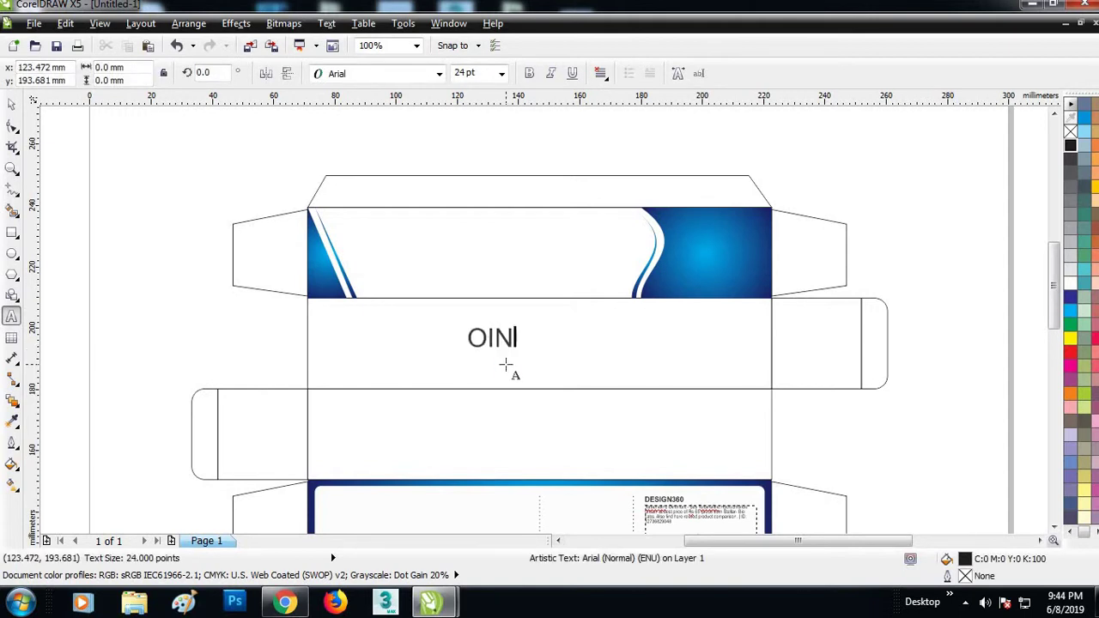
pyautogui.write('TMENT')
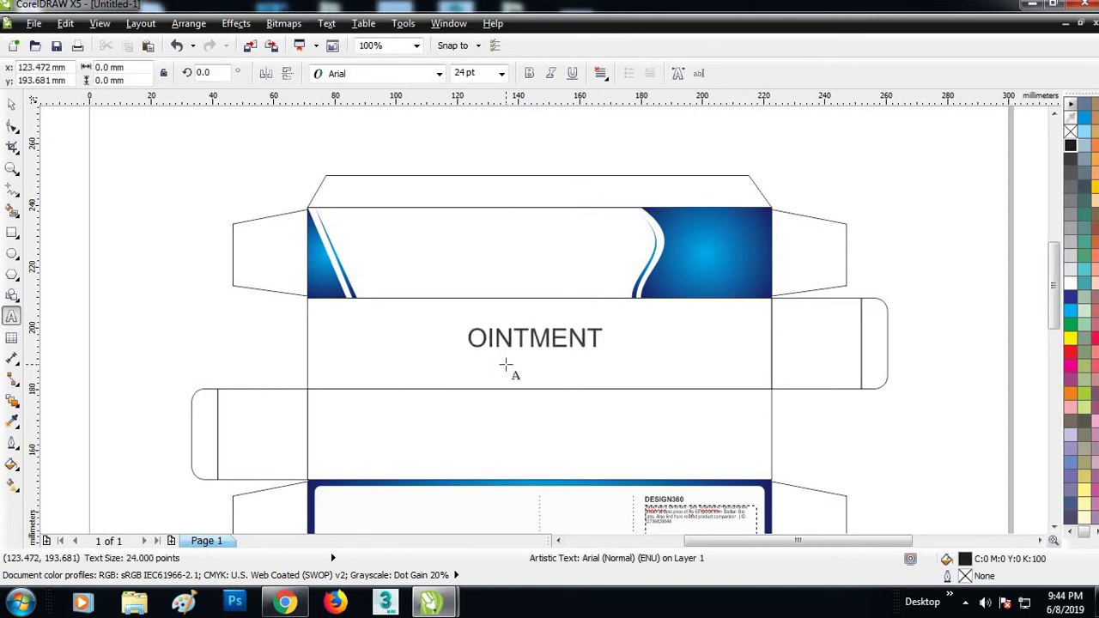
pyautogui.hotkey('ctrl', 'space')
pyautogui.click(529, 73)
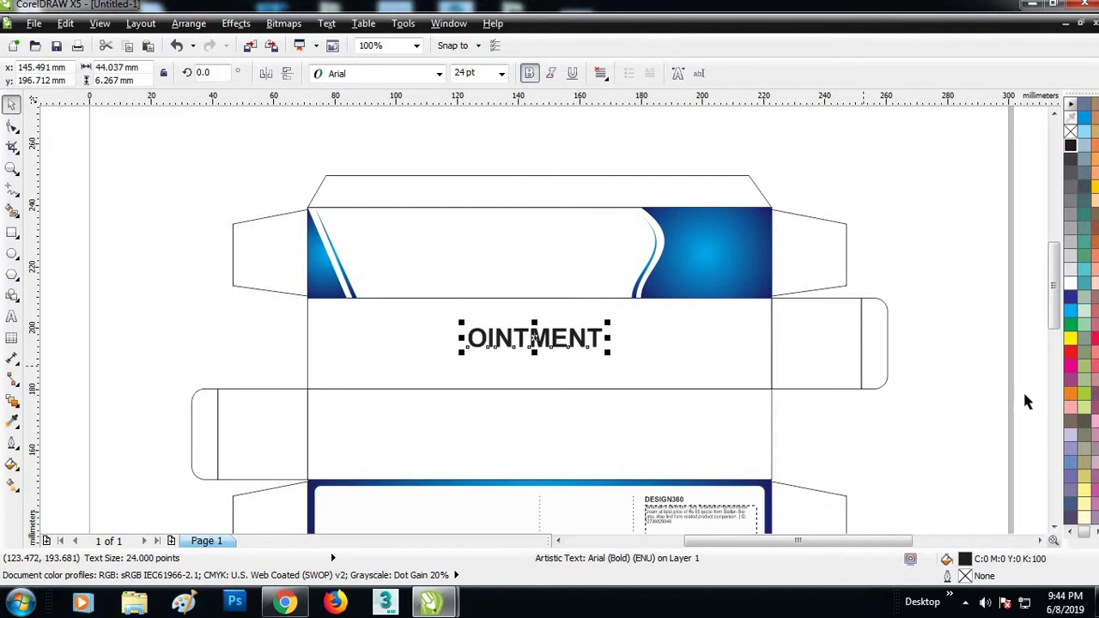
pyautogui.click(1070, 353)
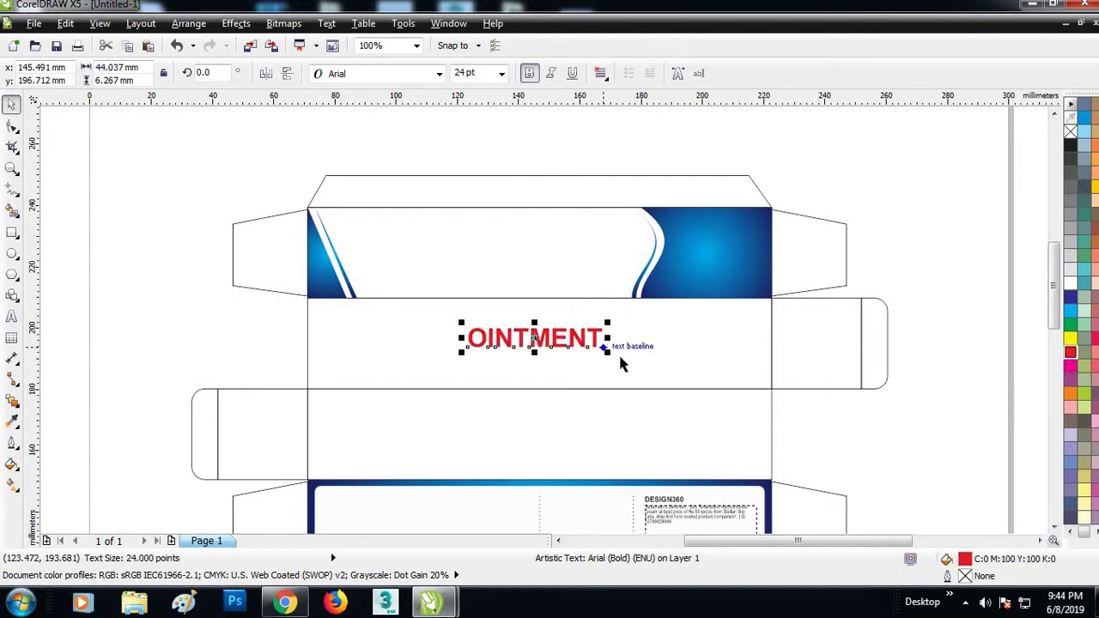
# - Scale the OINTMENT text to about 35.7 pt and position it on the front panel between the blue shapes
pyautogui.moveTo(609, 354); pyautogui.dragTo(651, 383)
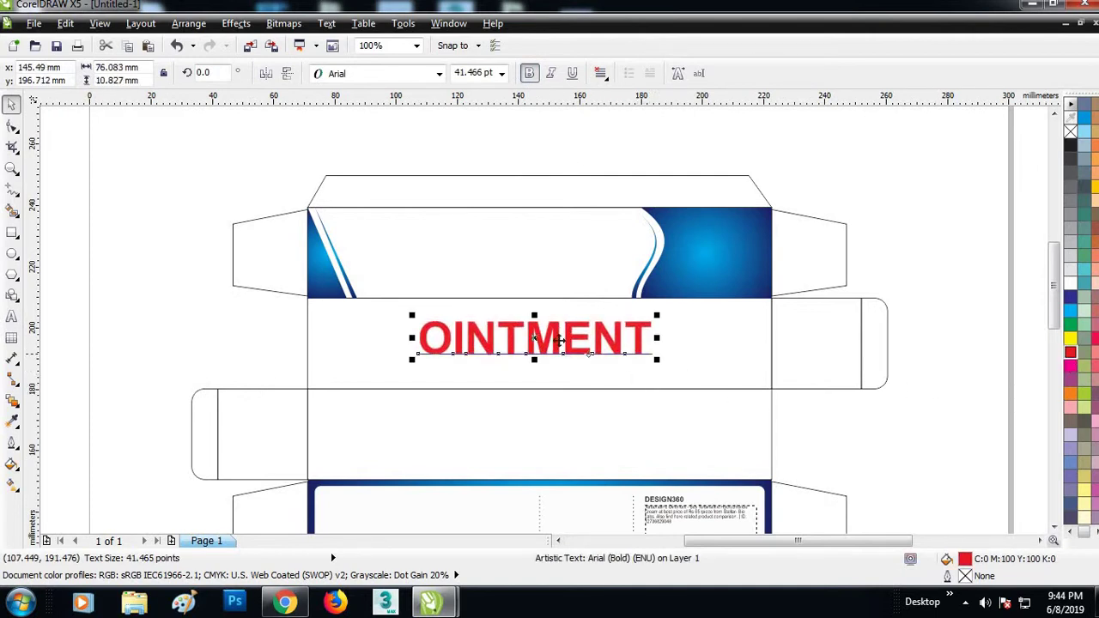
pyautogui.moveTo(556, 344); pyautogui.dragTo(502, 257)
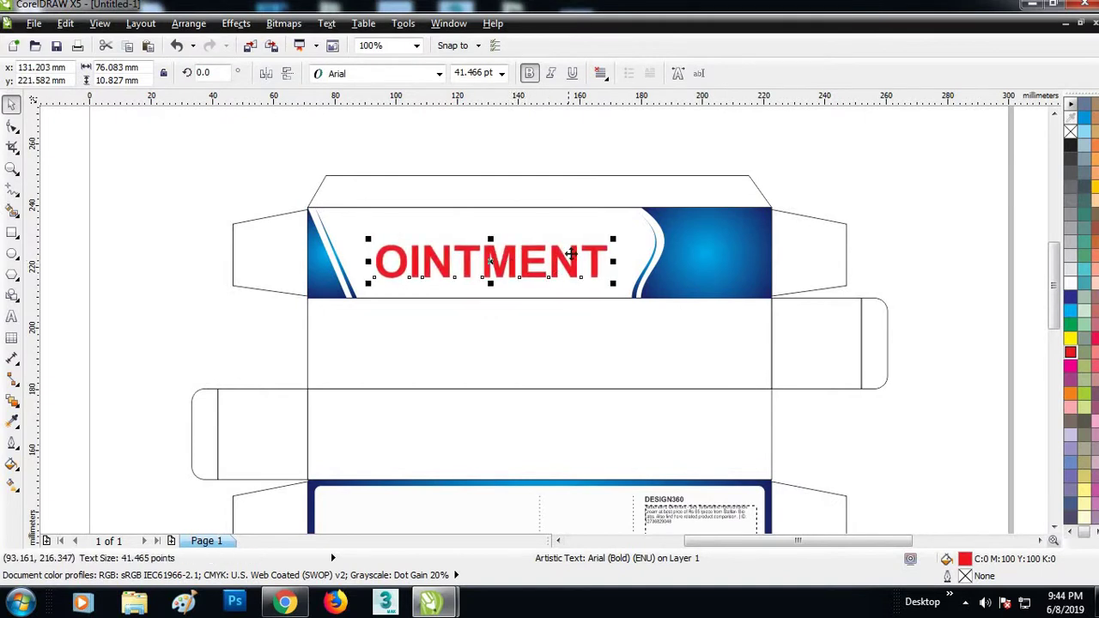
pyautogui.scroll(1, 572, 255)
pyautogui.moveTo(650, 308); pyautogui.dragTo(615, 304)
pyautogui.moveTo(555, 277); pyautogui.dragTo(552, 284)
# - Skew the OINTMENT text horizontally so its letters slant to the right like italics
pyautogui.click(413, 255)
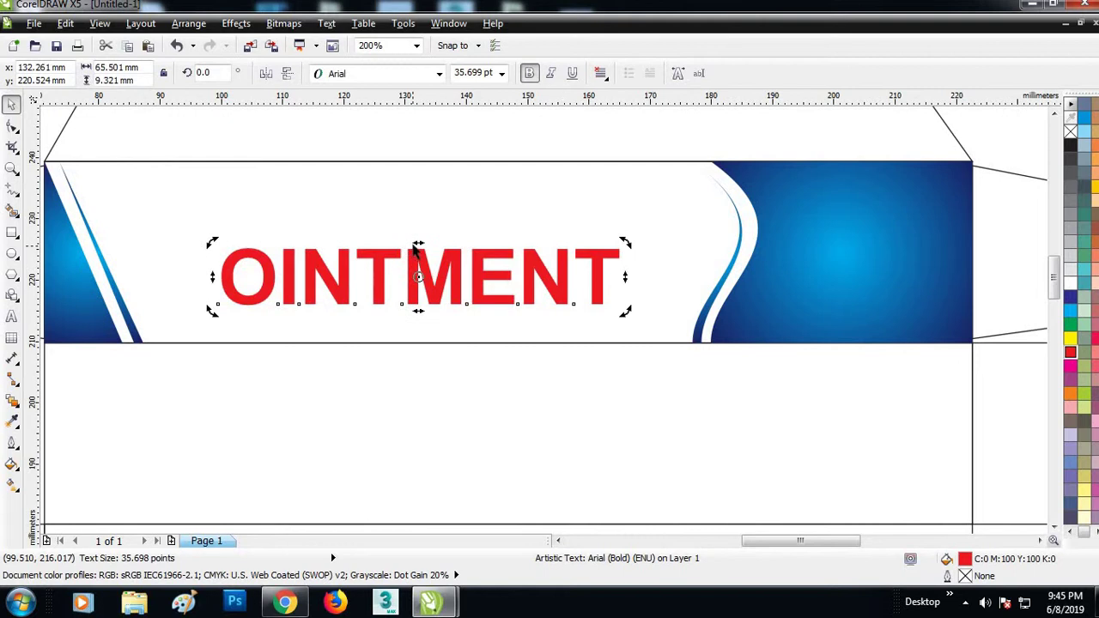
pyautogui.moveTo(415, 246); pyautogui.dragTo(434, 250)
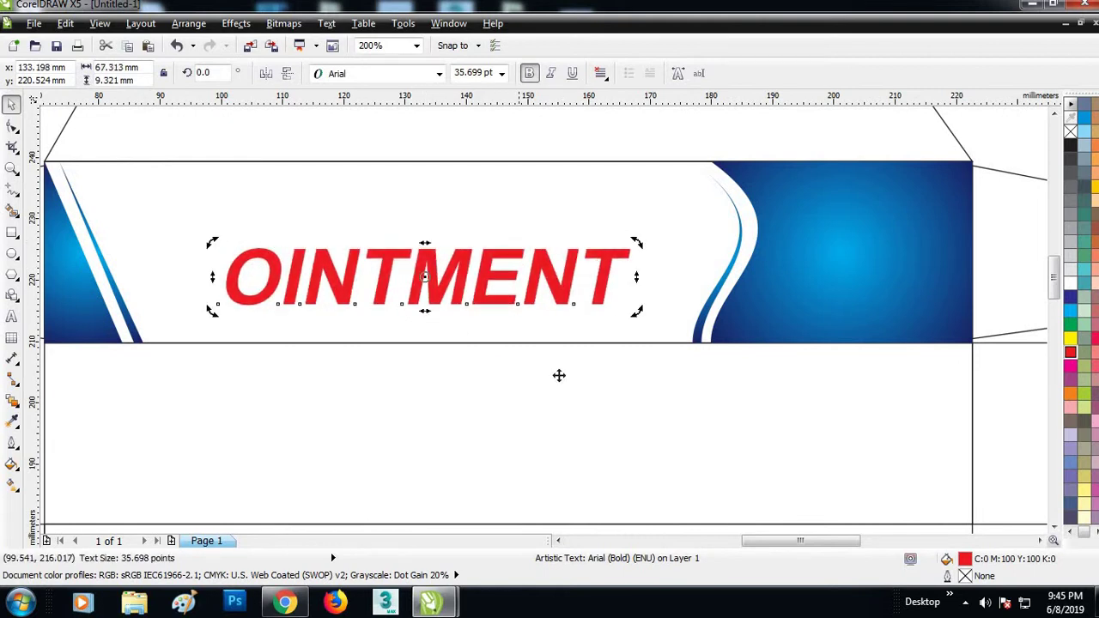
pyautogui.click(559, 375)
# - Draw a circle about 19.3 mm in diameter over the top flap, filled red with no outline
pyautogui.scroll(-1, 559, 376)
pyautogui.click(12, 254)
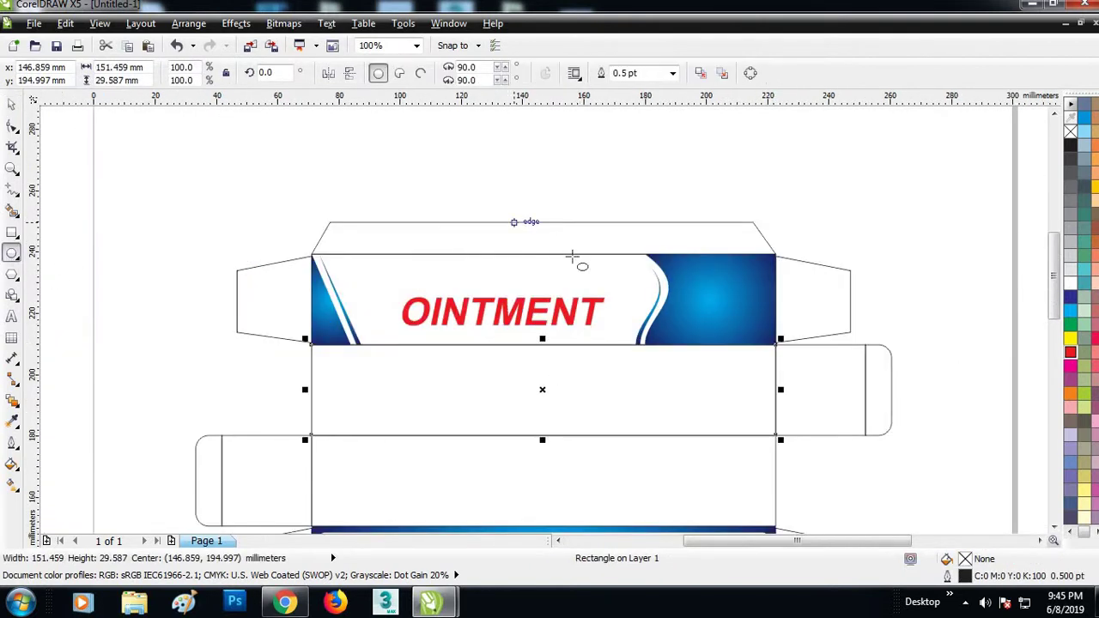
pyautogui.moveTo(554, 193); pyautogui.dragTo(626, 248)
pyautogui.scroll(1, 658, 249)
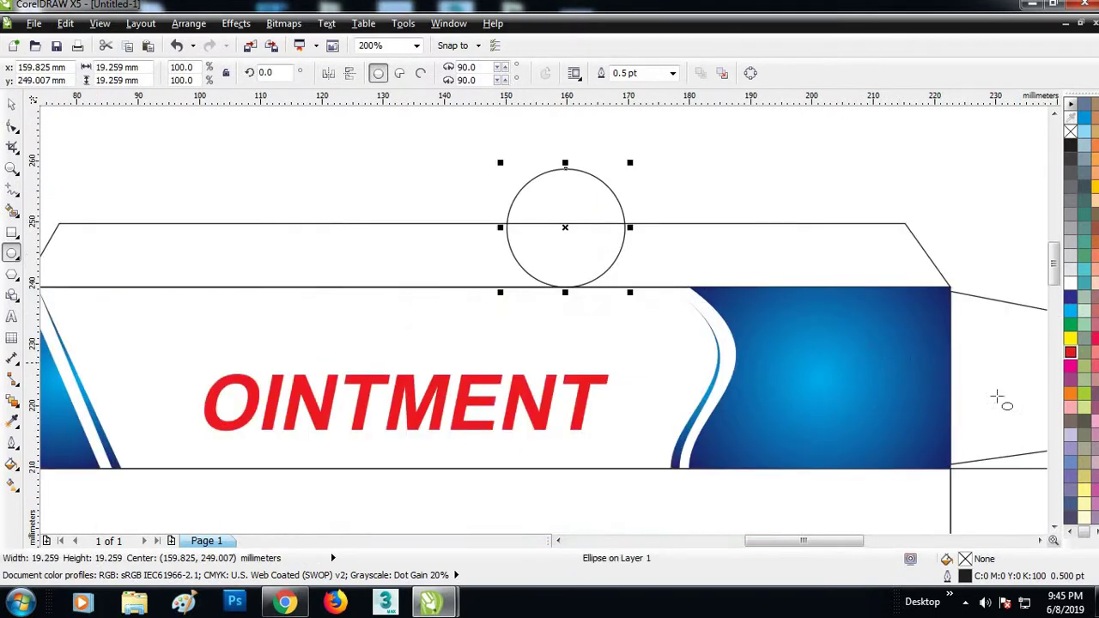
pyautogui.click(1071, 352)
pyautogui.rightClick(1071, 130)
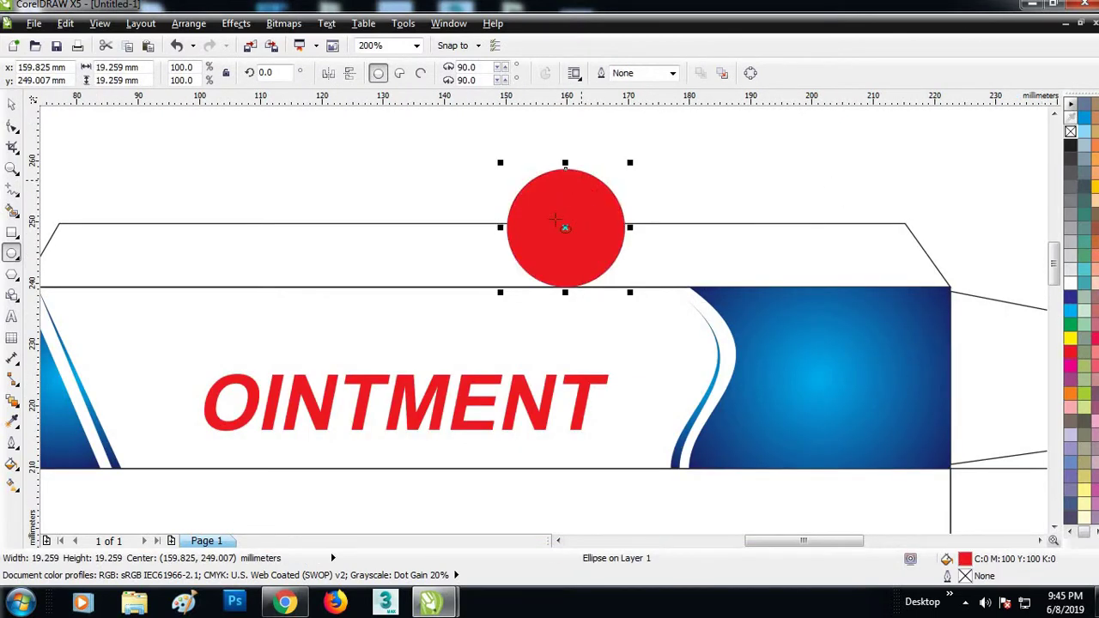
# - Duplicate the red circle slightly down and to the left, fill the copy white, and shrink it to form a crescent
pyautogui.press('space')
pyautogui.moveTo(576, 217); pyautogui.dragTo(562, 242)
pyautogui.rightClick(558, 240)
pyautogui.click(1074, 284)
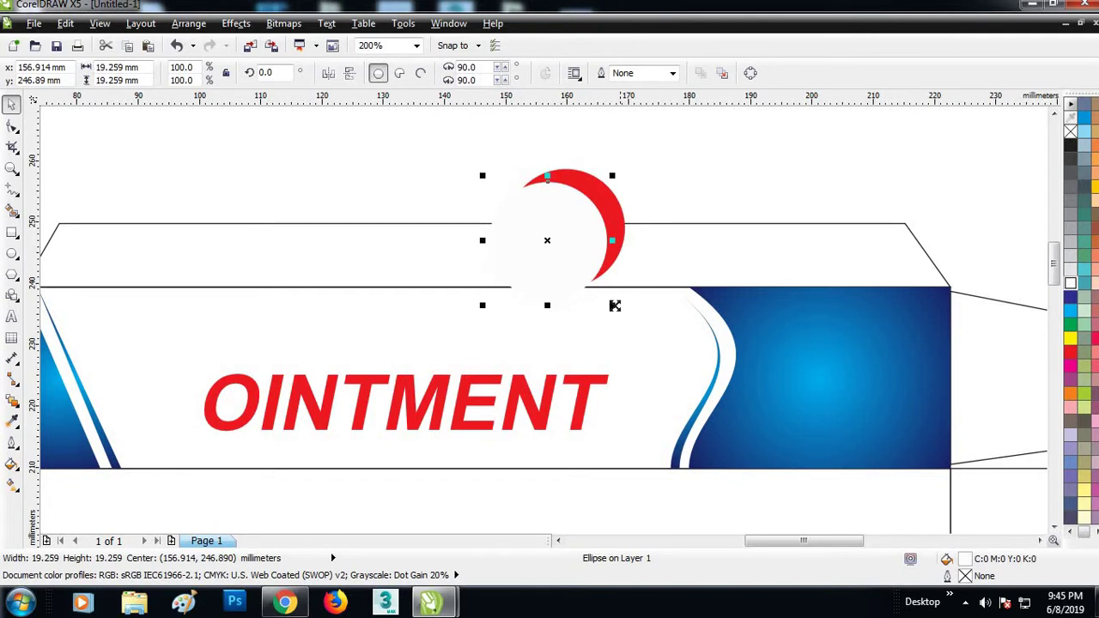
pyautogui.moveTo(615, 306); pyautogui.dragTo(600, 291)
# - Group the red and white circles, scale the group to about 13.5 mm, and place it over the T of OINTMENT
pyautogui.moveTo(571, 243); pyautogui.dragTo(625, 344)
pyautogui.keyDown('shift'); pyautogui.click(610, 206); pyautogui.keyUp('shift')
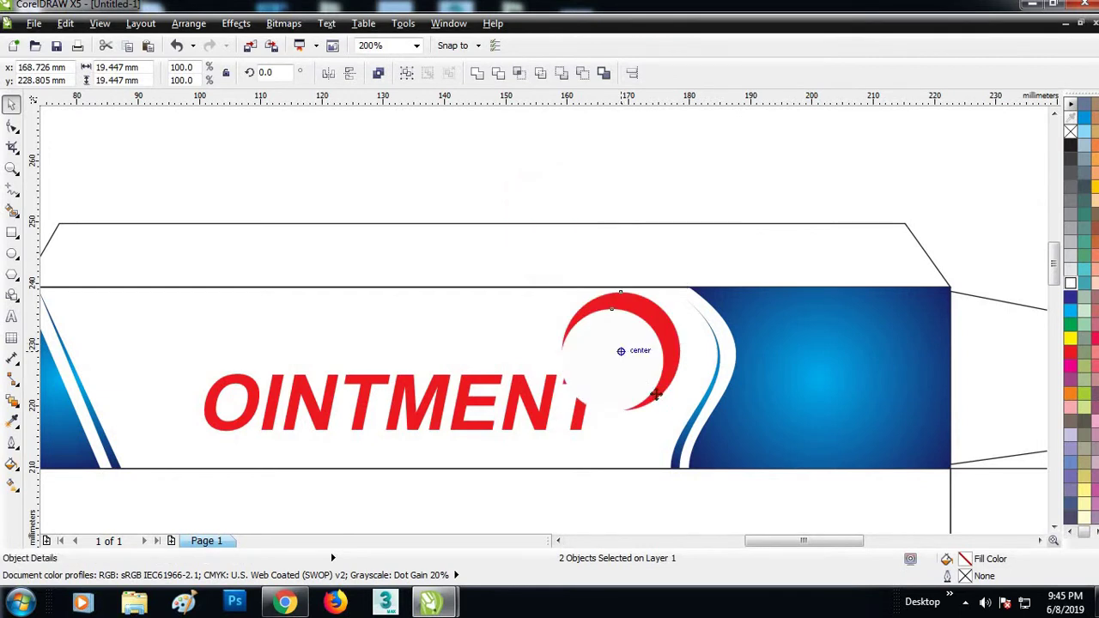
pyautogui.hotkey('ctrl', 'g')
pyautogui.moveTo(670, 421); pyautogui.dragTo(669, 417)
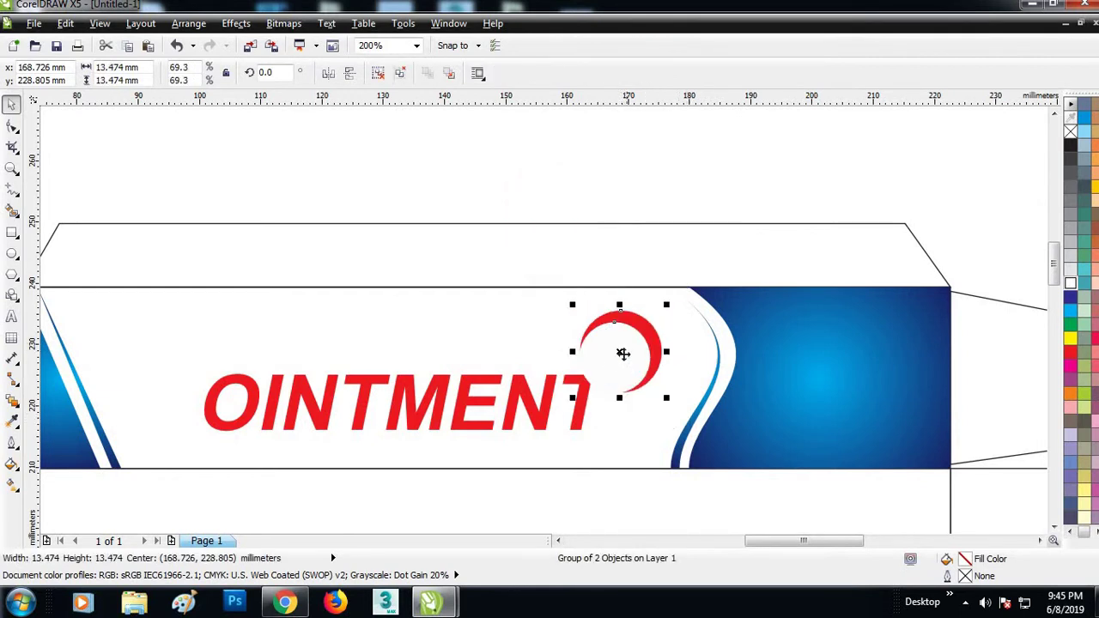
pyautogui.moveTo(623, 353); pyautogui.dragTo(607, 367)
# - Bring the OINTMENT text to the front, then shrink the crescent group to about 10.2 mm and fit it around the T
pyautogui.click(543, 407)
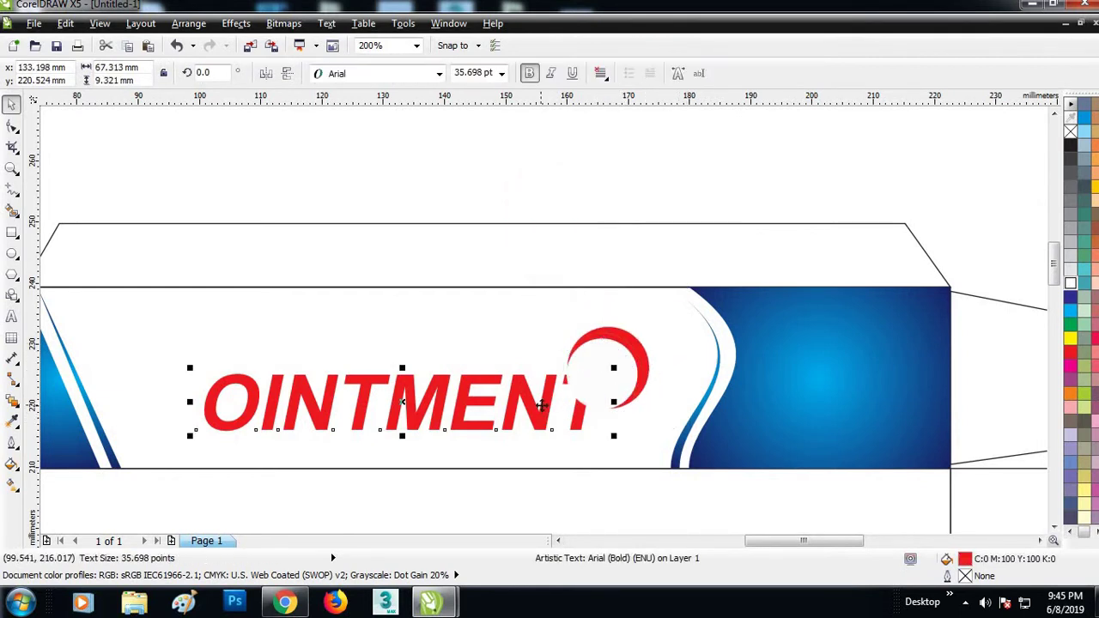
pyautogui.hotkey('shift', 'pageup')
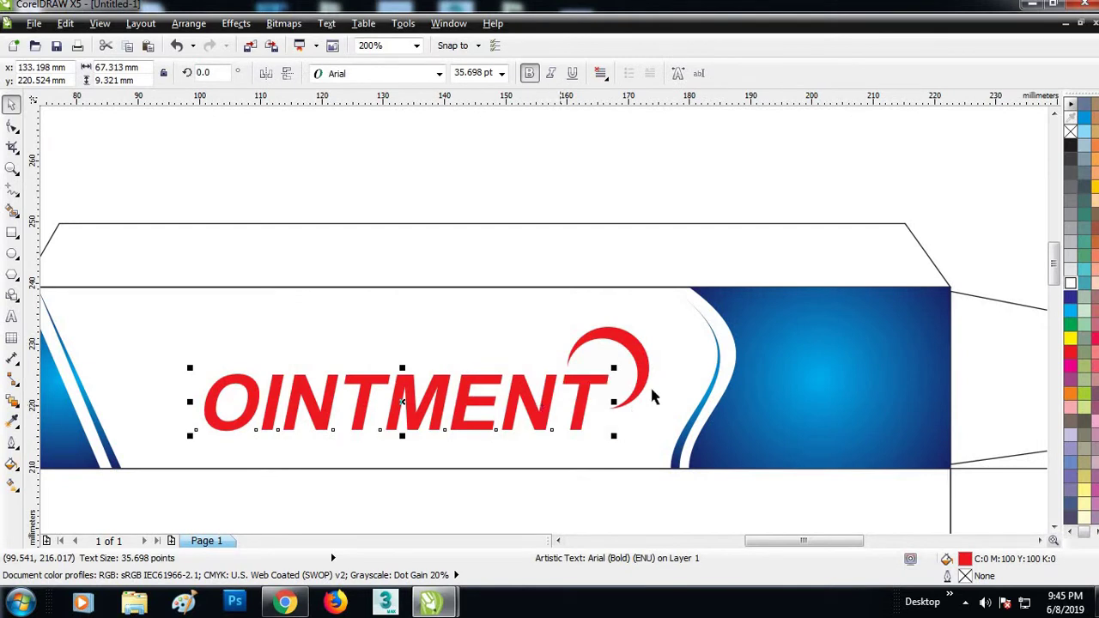
pyautogui.click(640, 362)
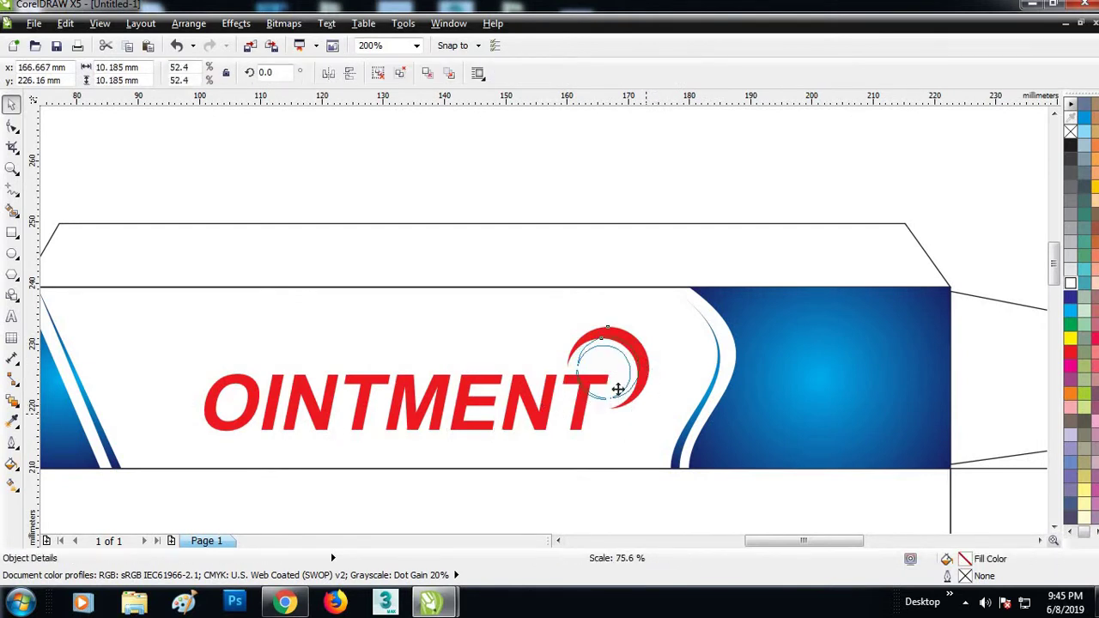
pyautogui.scroll(1, 627, 362)
pyautogui.moveTo(612, 353); pyautogui.dragTo(602, 361)
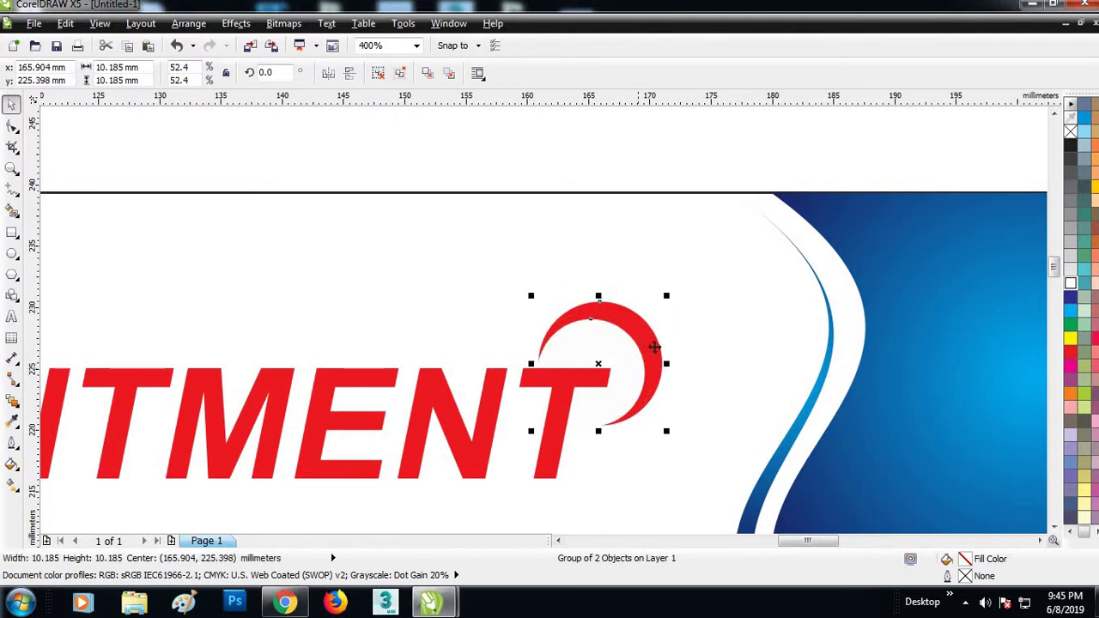
pyautogui.scroll(-1, 674, 334)
pyautogui.click(529, 296)
pyautogui.scroll(-3, 530, 300)
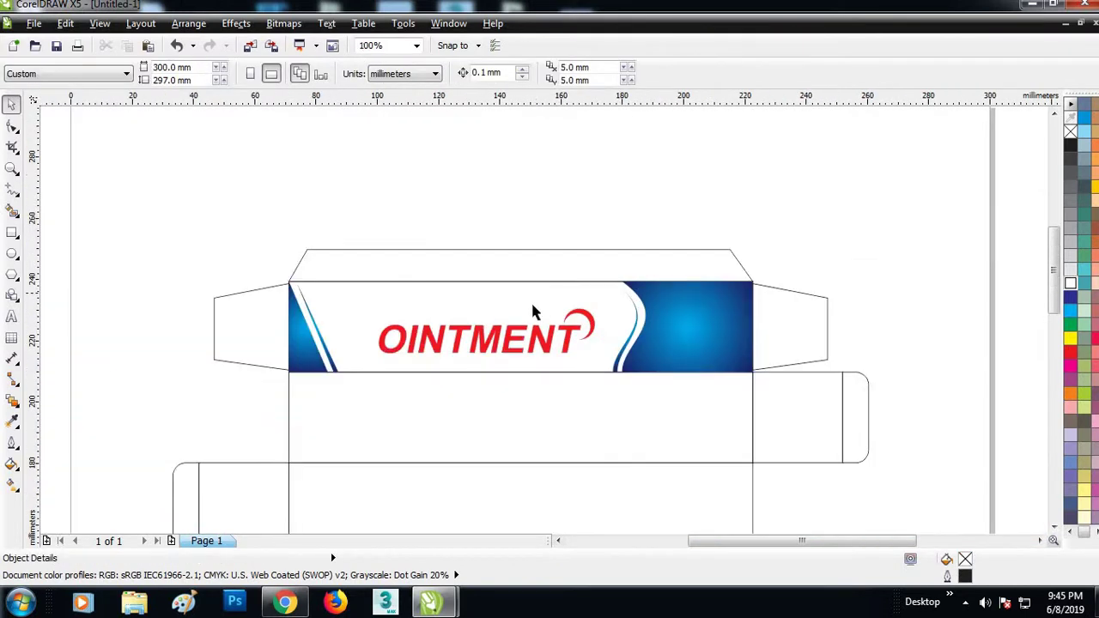
# - Copy the red swoosh from the reference design's title onto the blank panel below the front panel
pyautogui.scroll(2, 483, 481)
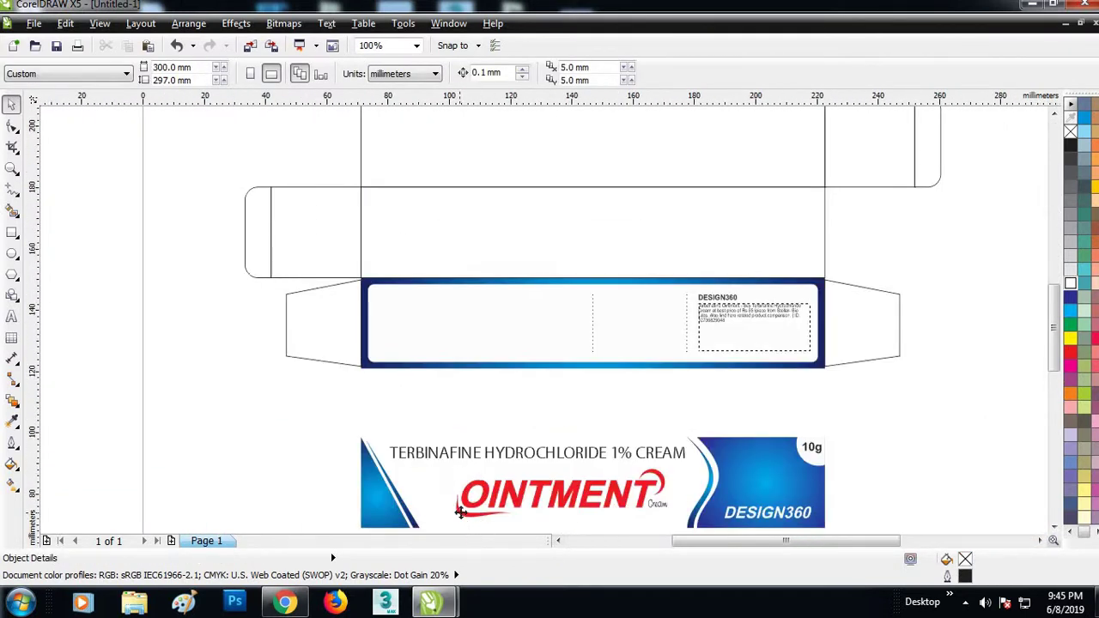
pyautogui.click(461, 512)
pyautogui.keyDown('ctrl'); pyautogui.click(461, 512); pyautogui.keyUp('ctrl')
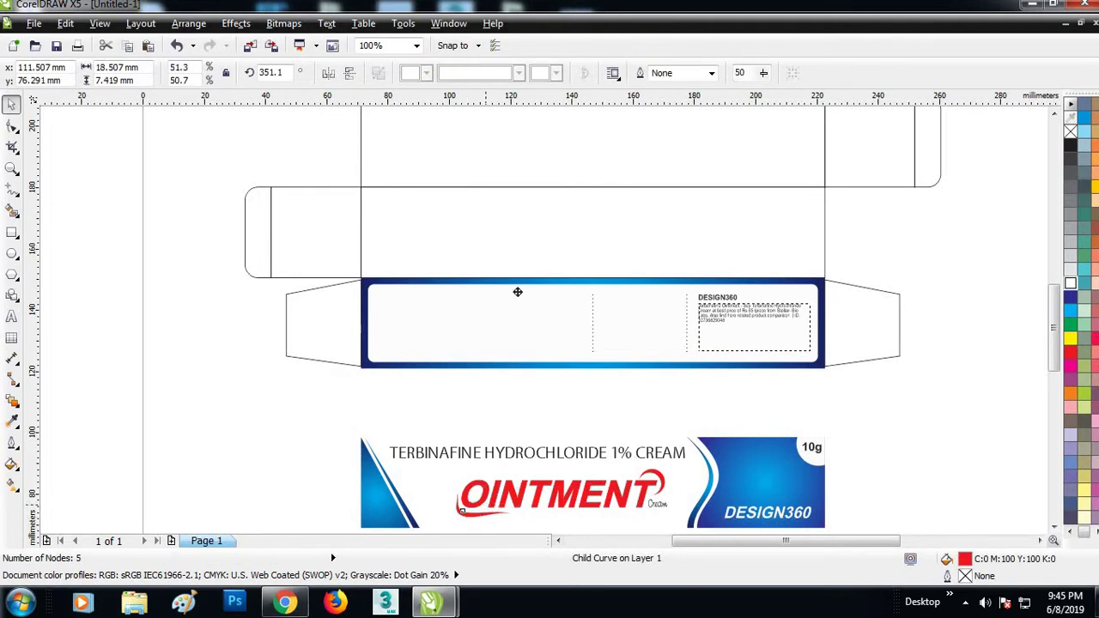
pyautogui.moveTo(518, 292); pyautogui.dragTo(524, 154)
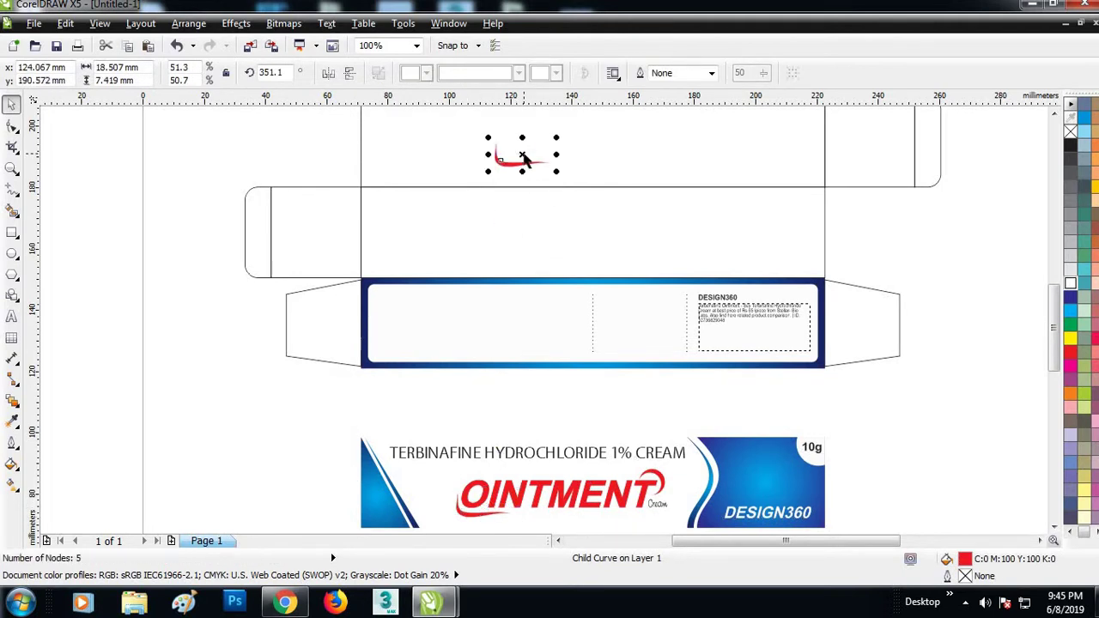
# - Position the copied red swoosh around the lower left of the O in the front panel's OINTMENT title
pyautogui.scroll(-2, 589, 245)
pyautogui.scroll(2, 599, 249)
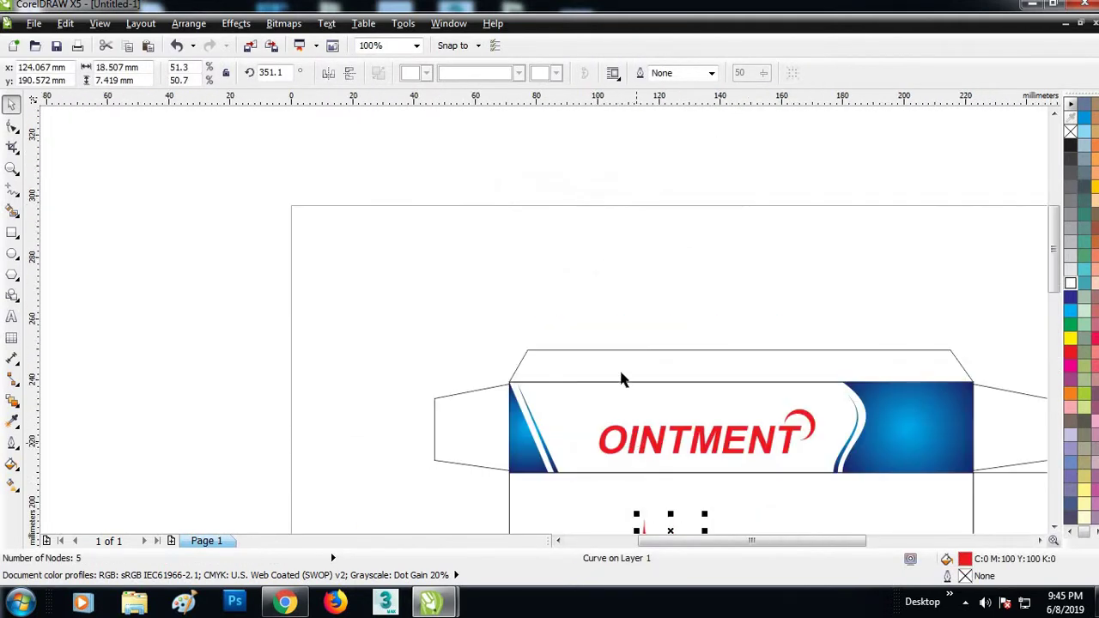
pyautogui.scroll(-2, 623, 378)
pyautogui.scroll(2, 667, 496)
pyautogui.moveTo(632, 435); pyautogui.dragTo(577, 359)
pyautogui.scroll(2, 601, 374)
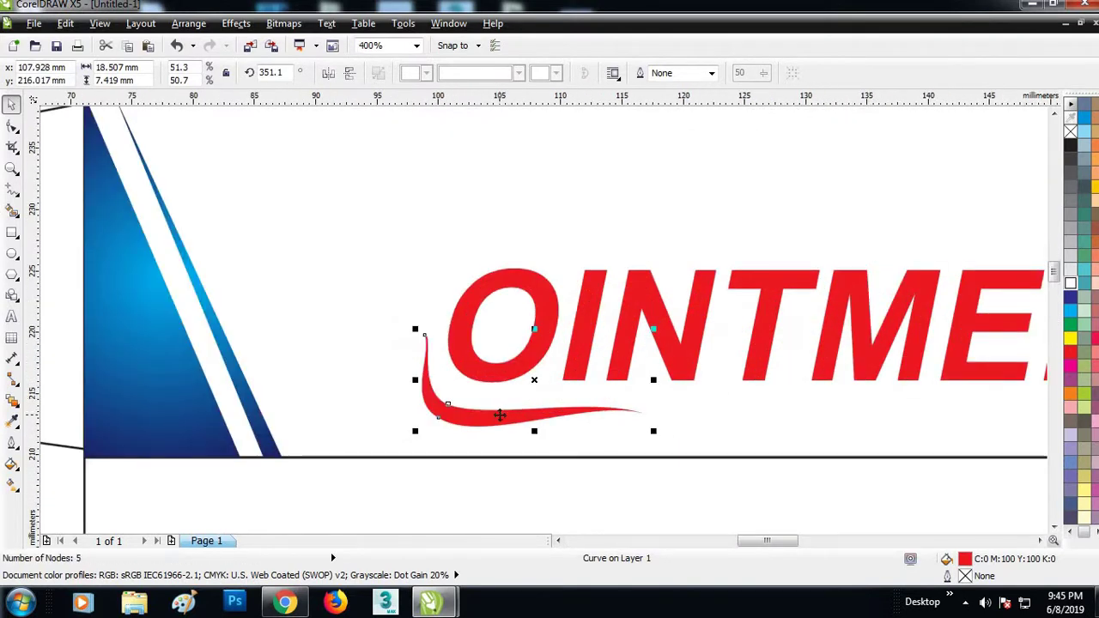
pyautogui.moveTo(500, 416); pyautogui.dragTo(504, 398)
pyautogui.scroll(-1, 556, 369)
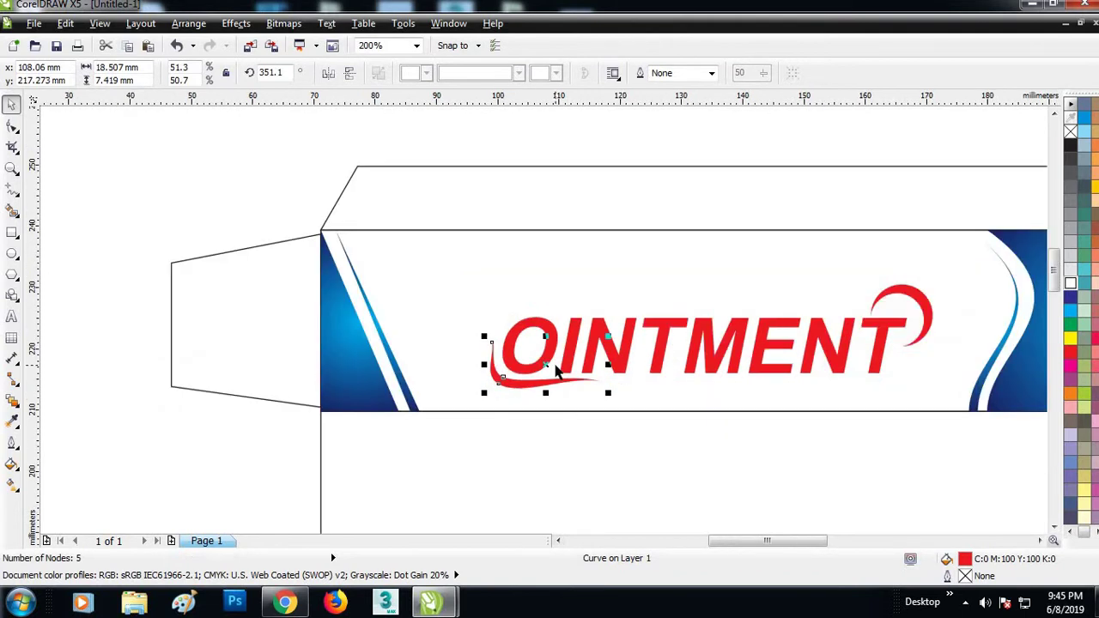
pyautogui.scroll(-1, 557, 370)
pyautogui.click(353, 265)
pyautogui.scroll(-1, 408, 275)
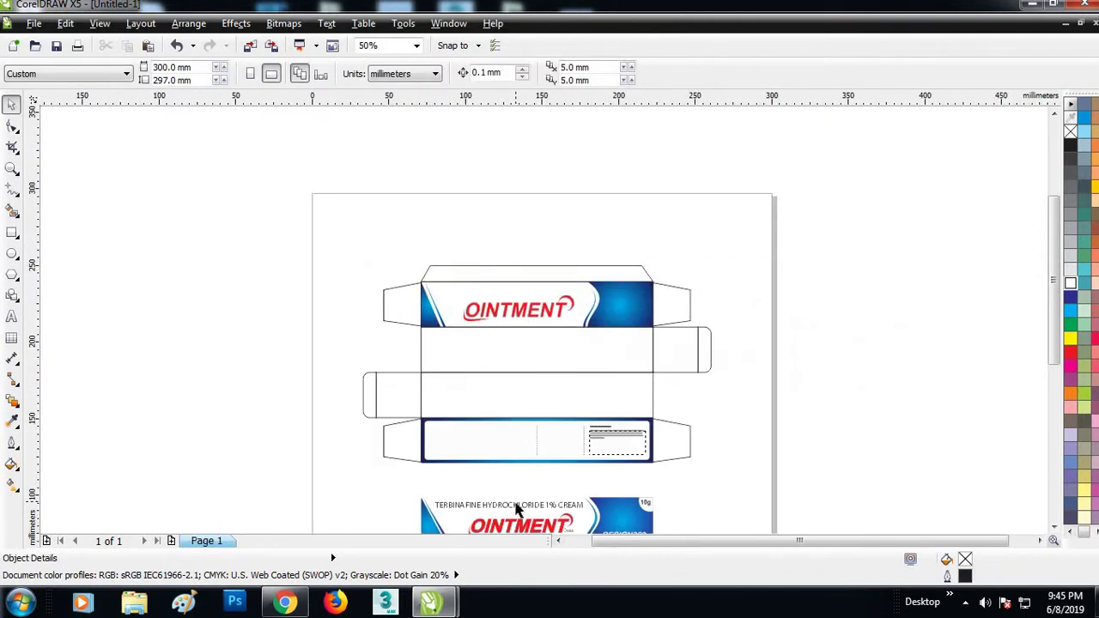
# - Copy the TERBINAFINE HYDROCHLORIDE 1% CREAM line from the reference design and place it above the front panel's OINTMENT title
pyautogui.click(513, 508)
pyautogui.moveTo(511, 366); pyautogui.dragTo(519, 290)
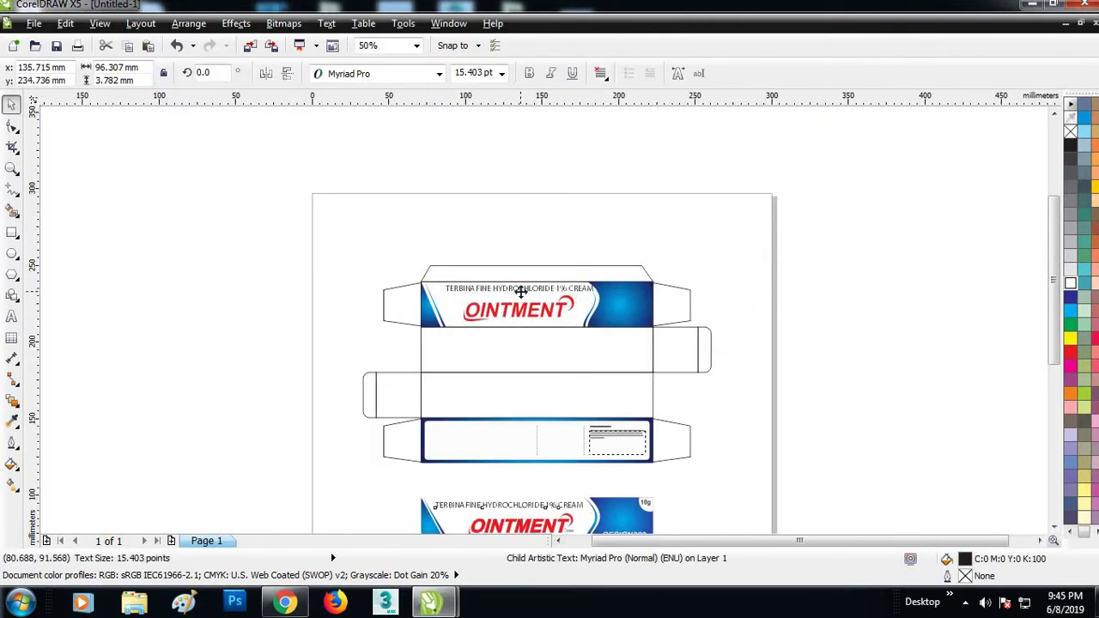
pyautogui.click(572, 206)
pyautogui.scroll(2, 497, 249)
pyautogui.moveTo(504, 225); pyautogui.dragTo(461, 217)
pyautogui.scroll(-1, 601, 263)
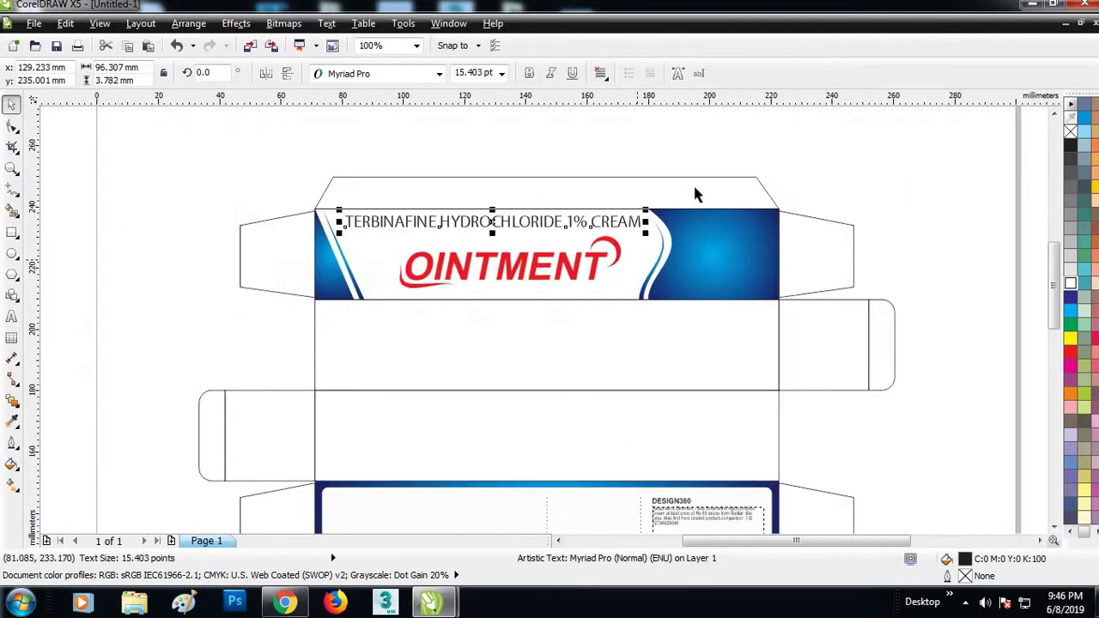
pyautogui.click(749, 178)
# - Add the Arial text "10g" on the blue gradient shape, scaled to about 18.6 pt, in bold white
pyautogui.scroll(1, 820, 214)
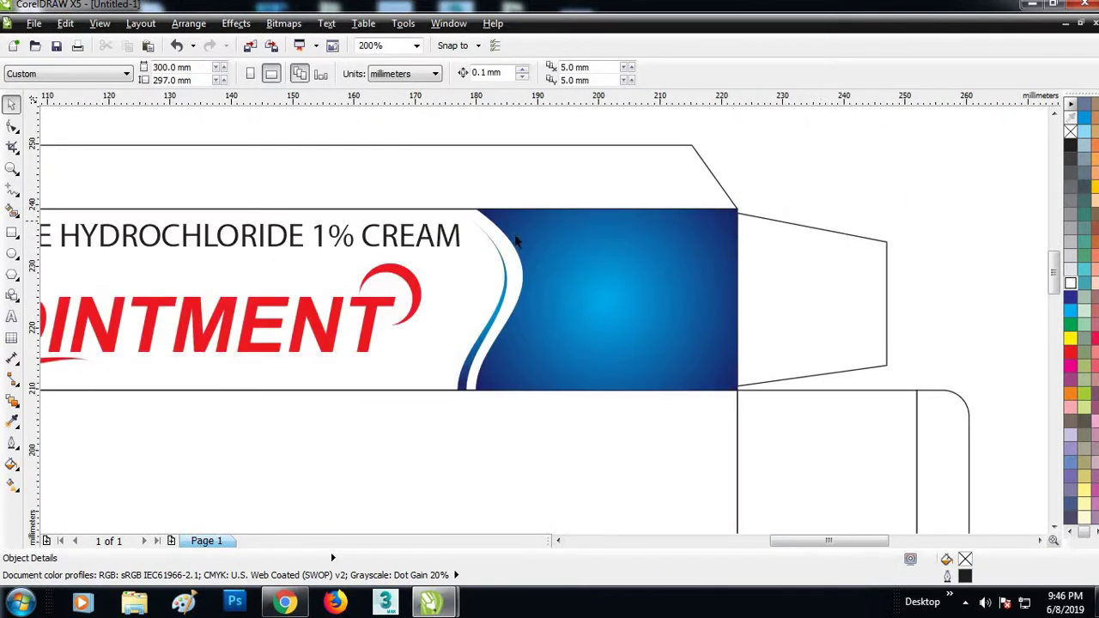
pyautogui.click(12, 316)
pyautogui.click(638, 264)
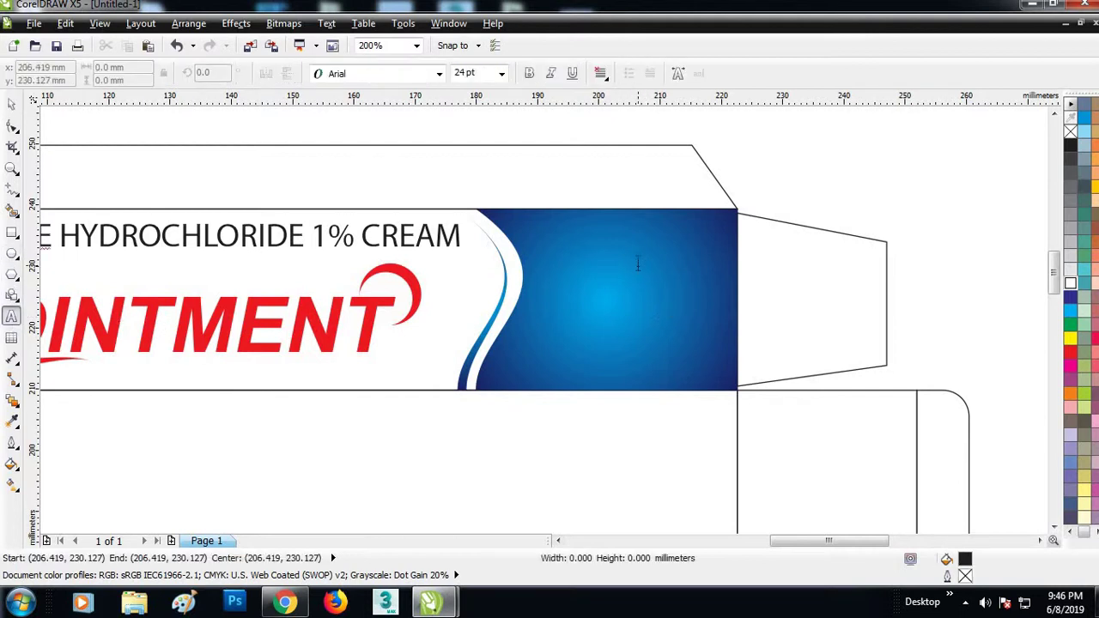
pyautogui.write('10g')
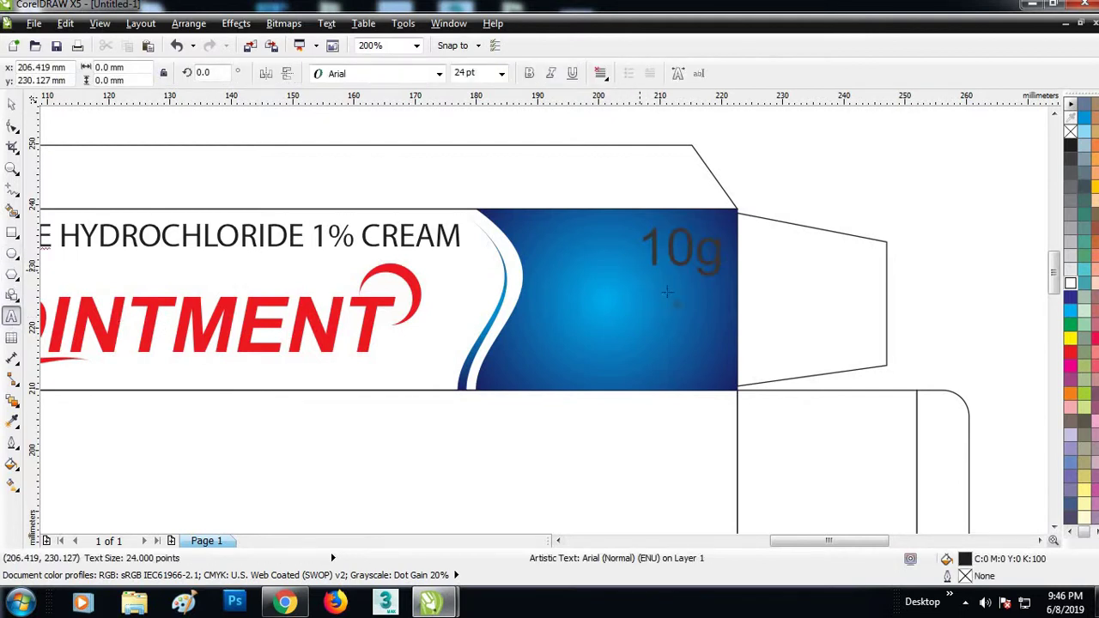
pyautogui.hotkey('ctrl', 'space')
pyautogui.moveTo(727, 281); pyautogui.dragTo(710, 271)
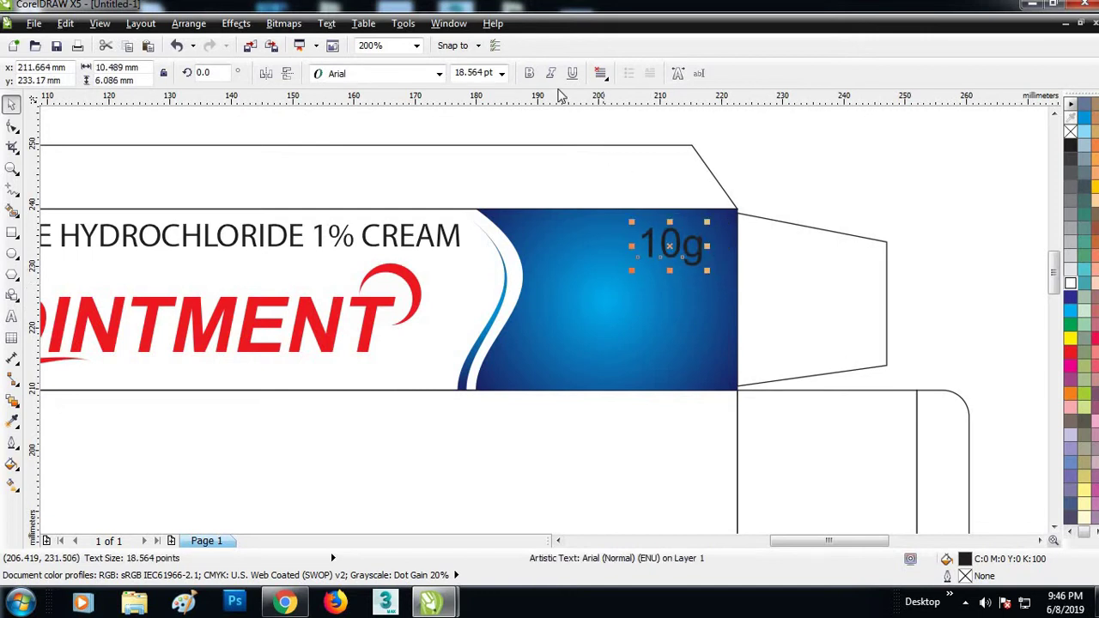
pyautogui.click(530, 73)
pyautogui.click(1071, 284)
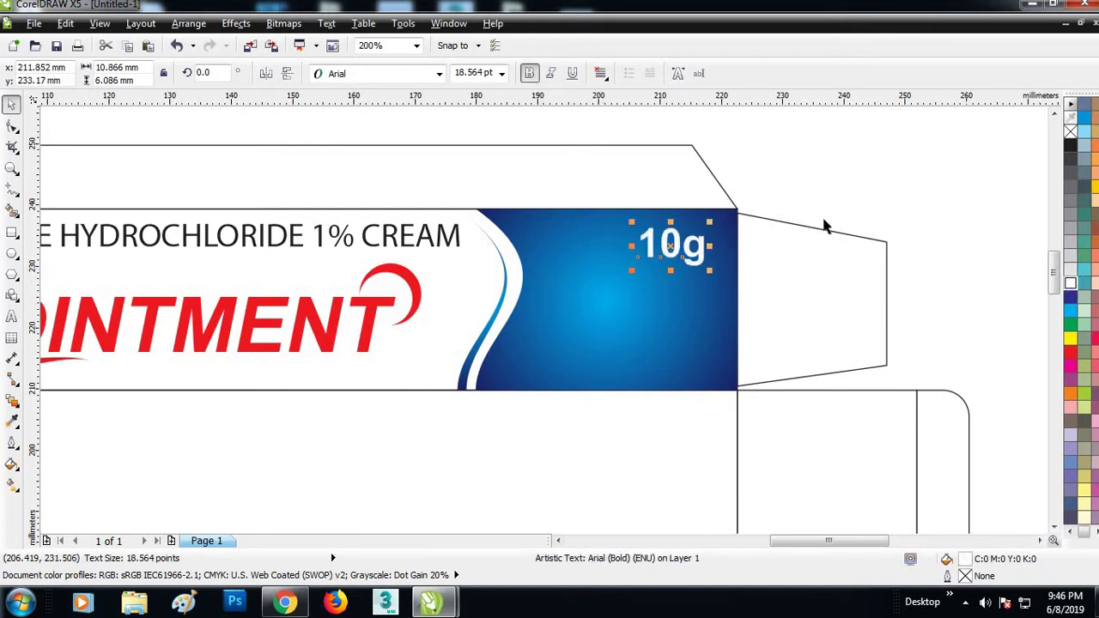
pyautogui.press('Escape')
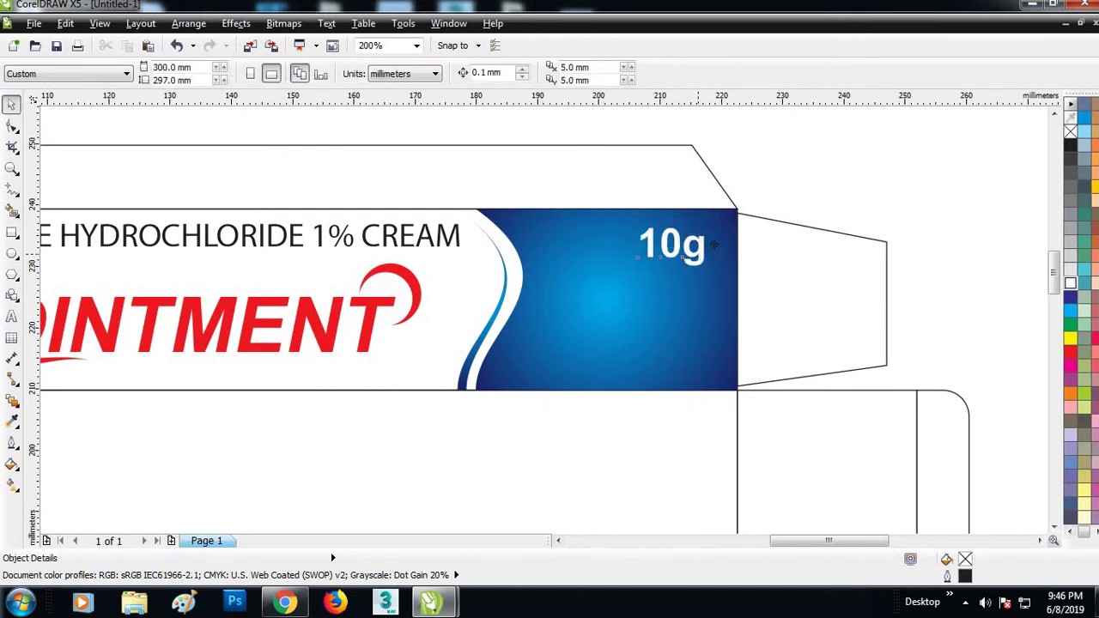
# - Scale the 10g text to about 14 pt near the blue shape's upper-right corner and colour it black
pyautogui.moveTo(713, 246); pyautogui.dragTo(719, 254)
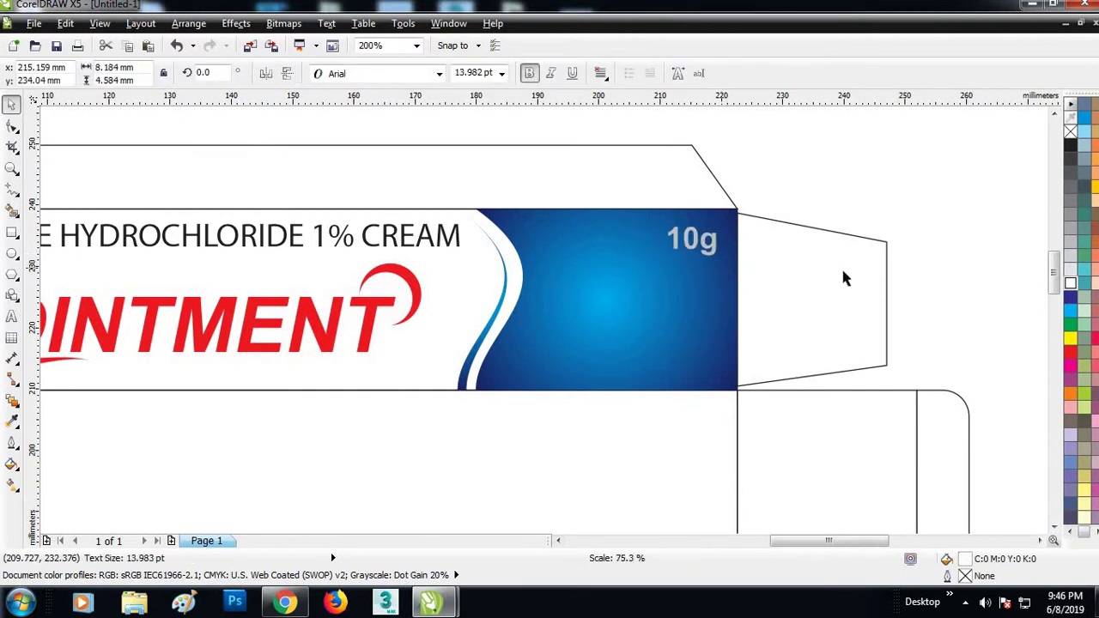
pyautogui.click(1070, 145)
pyautogui.press('Escape')
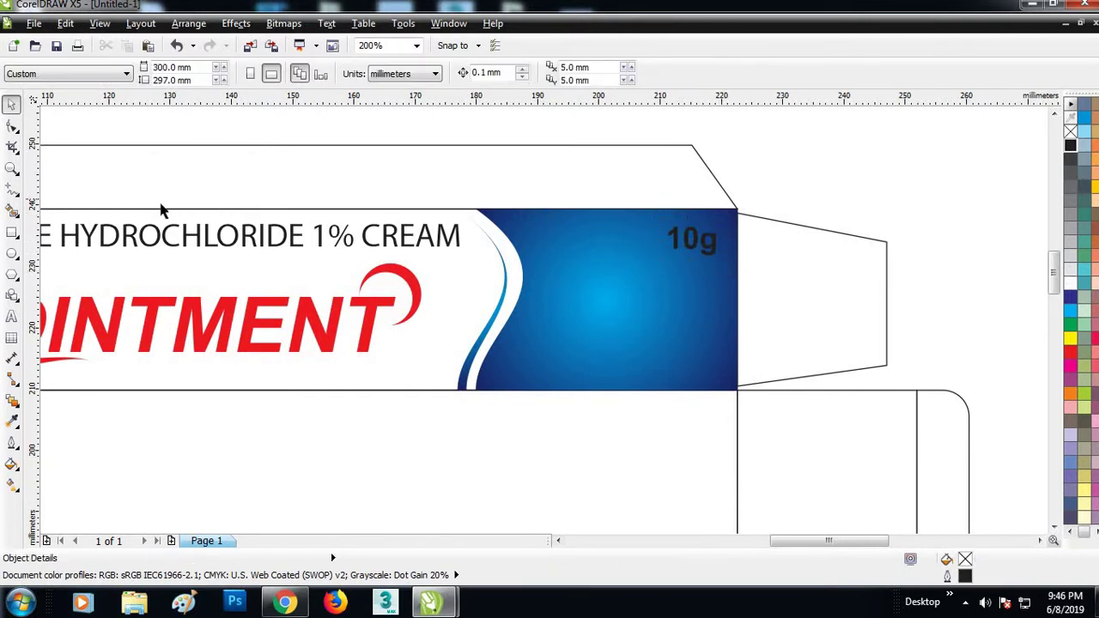
# - Draw a circle about 12.4 mm in diameter over the blue shape's upper-right corner, filled white with no outline
pyautogui.click(12, 256)
pyautogui.moveTo(636, 126); pyautogui.dragTo(722, 235)
pyautogui.press('space')
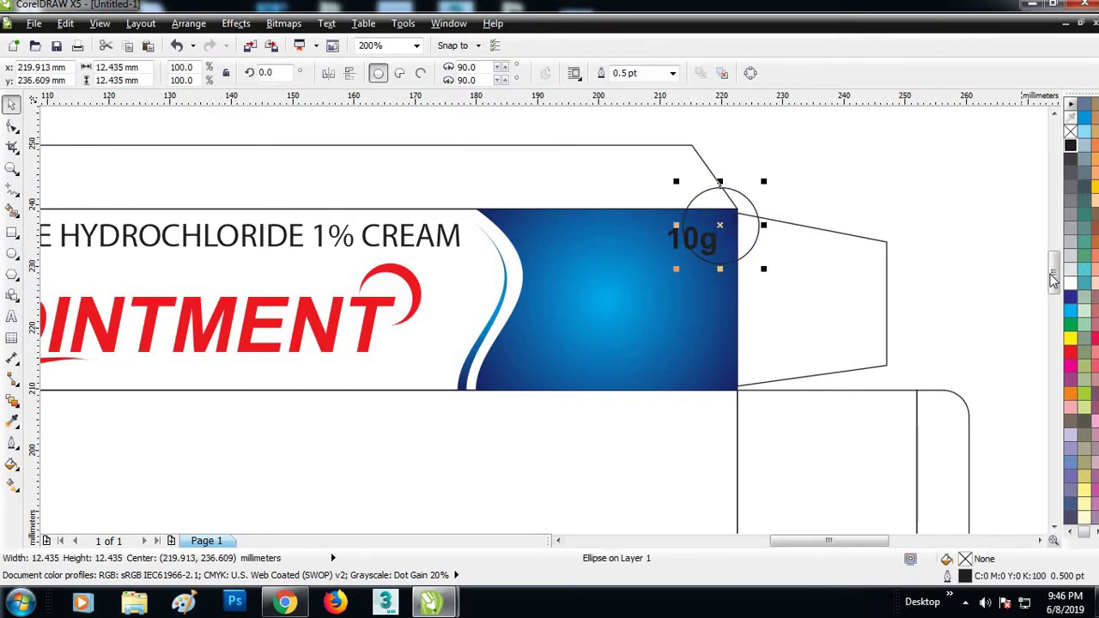
pyautogui.click(1068, 286)
pyautogui.rightClick(1071, 132)
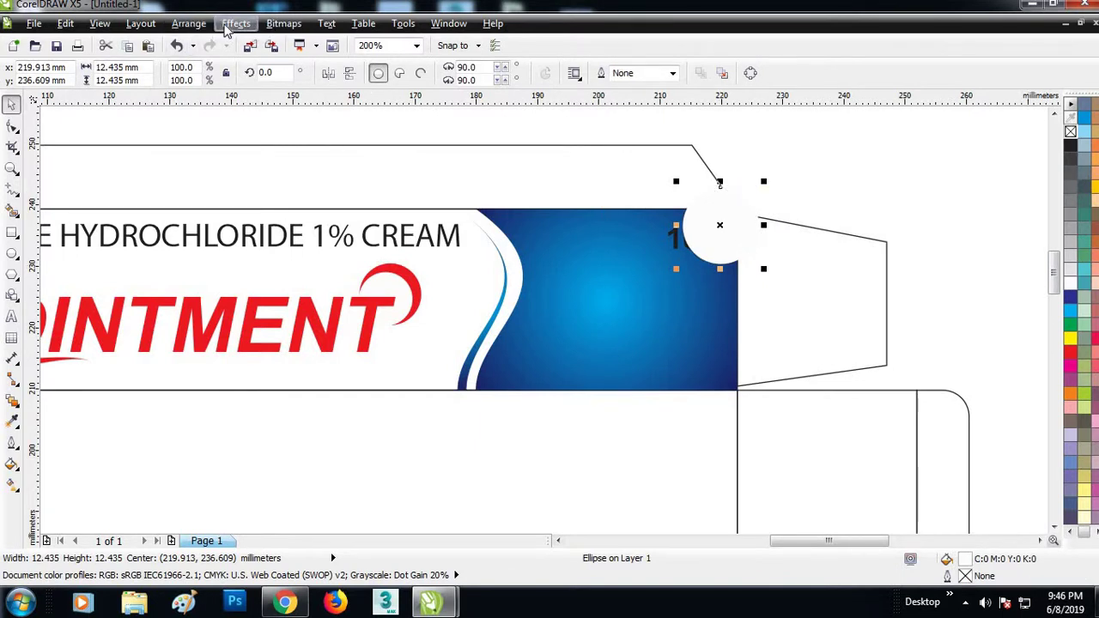
# - PowerClip the white circle inside the blue gradient shape so it is trimmed at the panel's corner
pyautogui.click(235, 24)
pyautogui.click(502, 261)
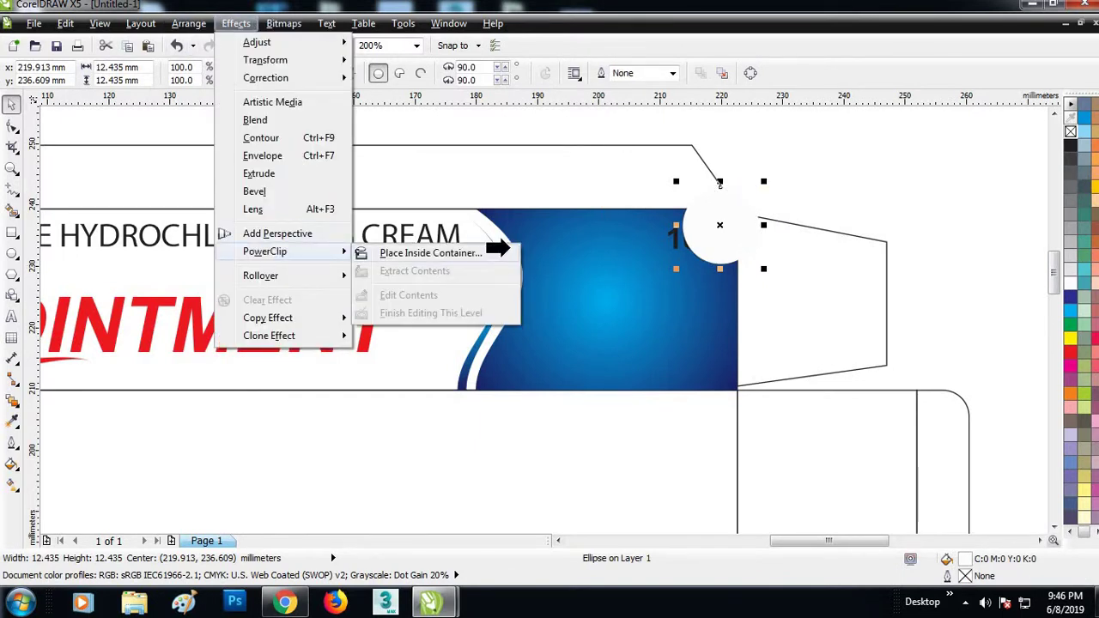
pyautogui.click(608, 220)
# - Scale the 10g text to about 9.3 pt and position it inside the white corner badge
pyautogui.click(712, 247)
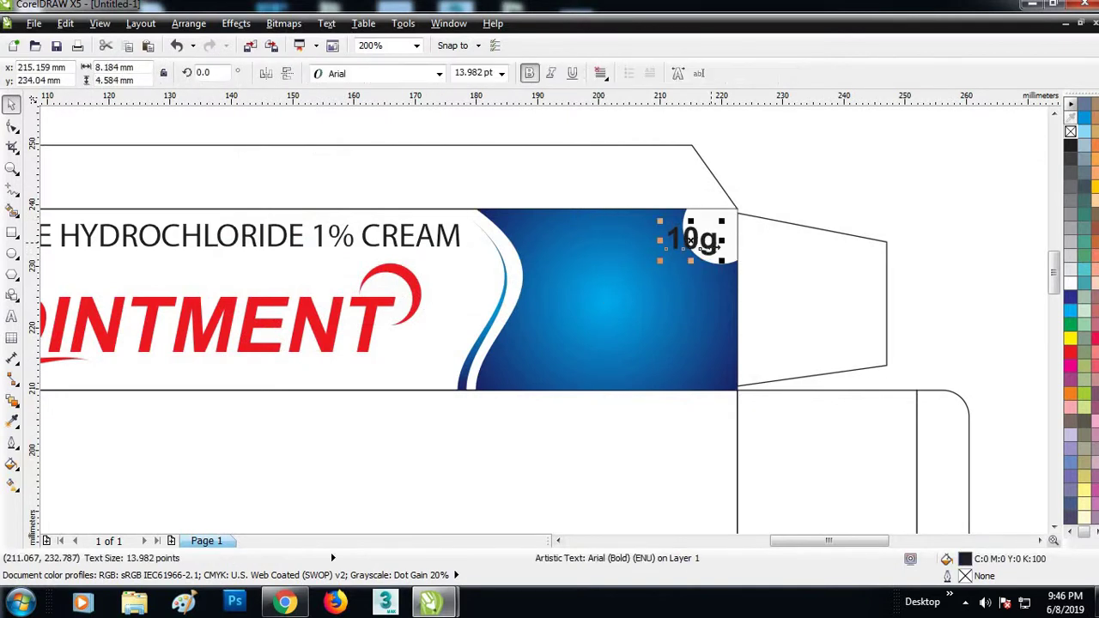
pyautogui.scroll(2, 712, 246)
pyautogui.moveTo(676, 255); pyautogui.dragTo(740, 254)
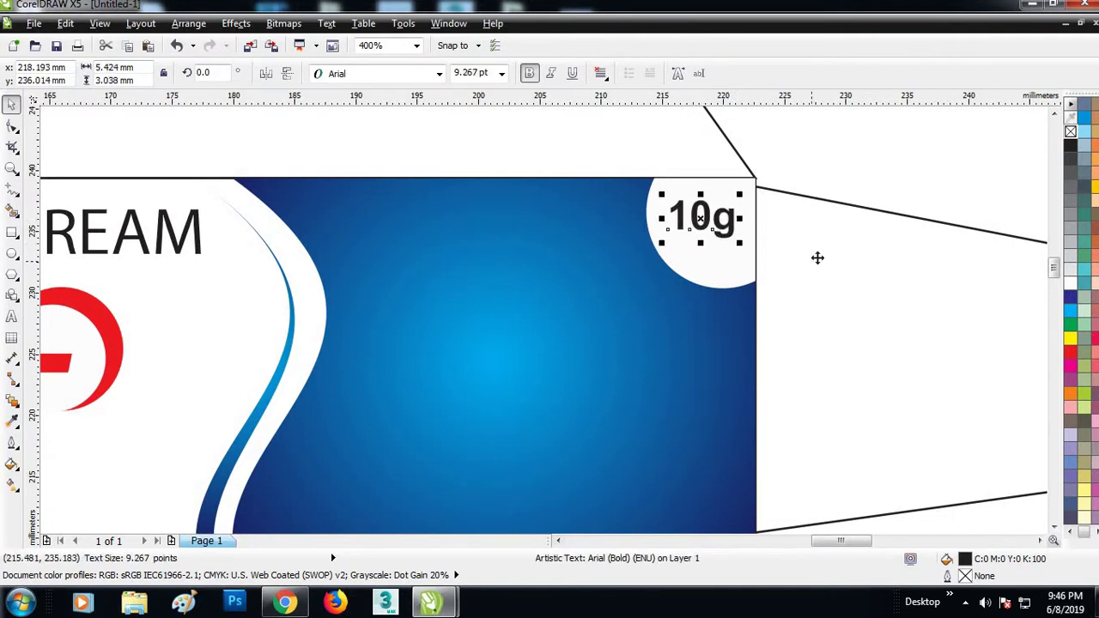
pyautogui.click(784, 221)
pyautogui.press('Escape')
pyautogui.scroll(-1, 784, 236)
pyautogui.scroll(-3, 812, 239)
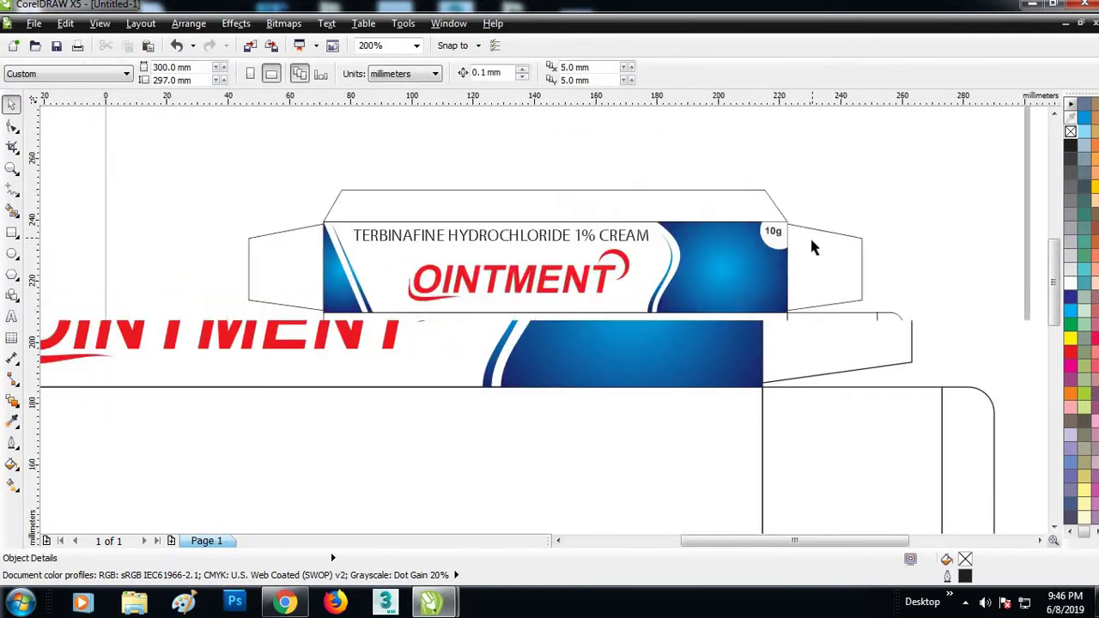
pyautogui.scroll(1, 769, 403)
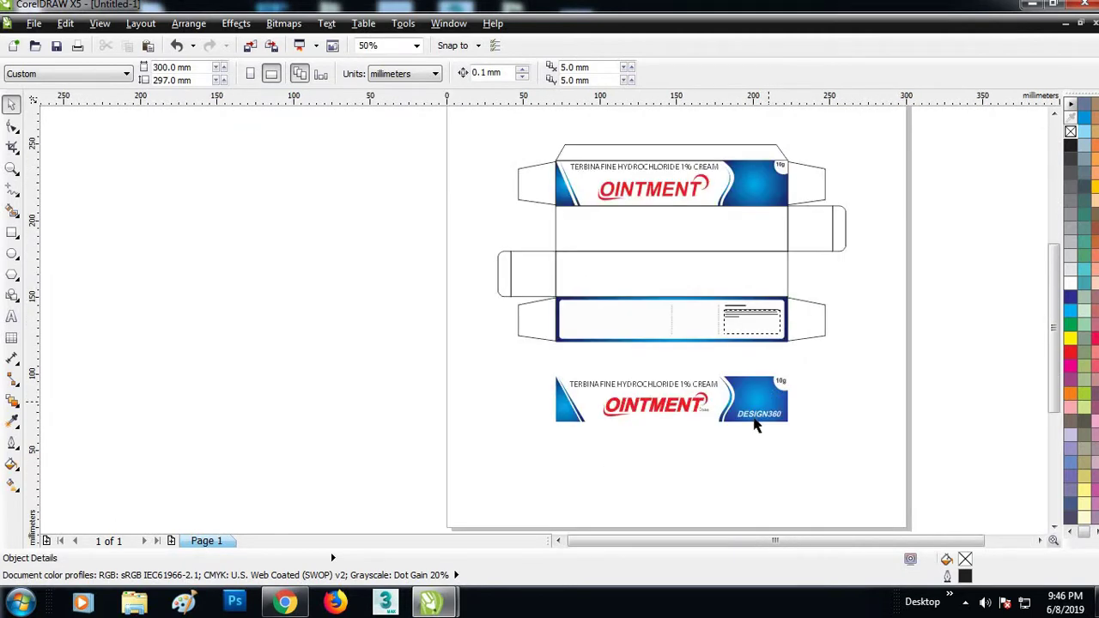
# - Copy the DESIGN360 text from the reference artwork onto the blue gradient shape of the carton's front panel
pyautogui.click(756, 416)
pyautogui.keyDown('ctrl'); pyautogui.click(756, 416); pyautogui.keyUp('ctrl')
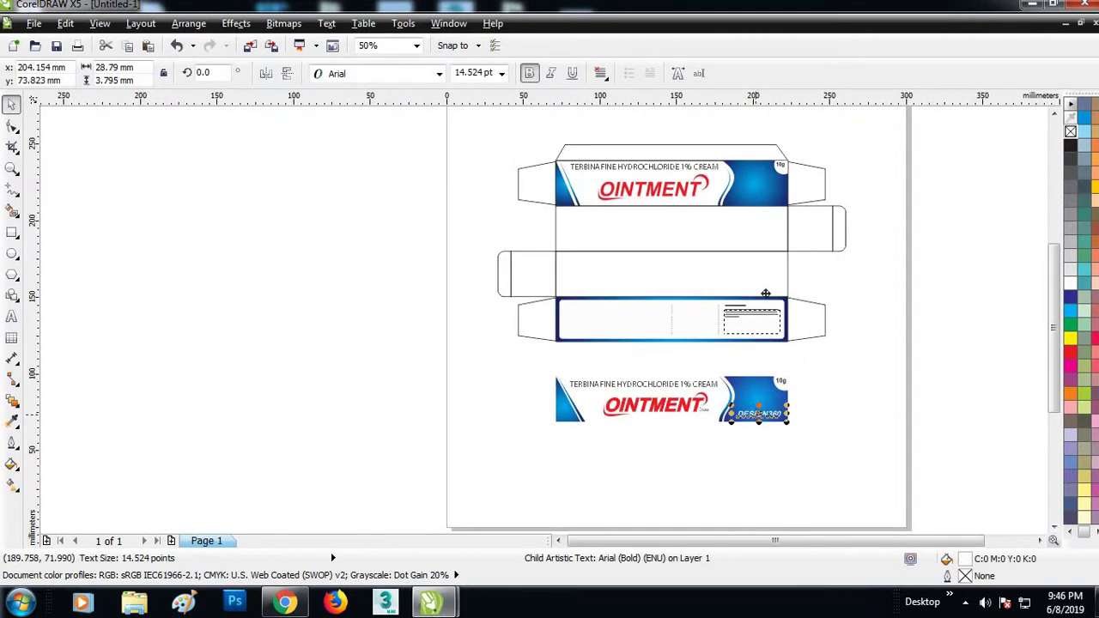
pyautogui.moveTo(743, 416); pyautogui.dragTo(739, 197)
pyautogui.scroll(1, 790, 180)
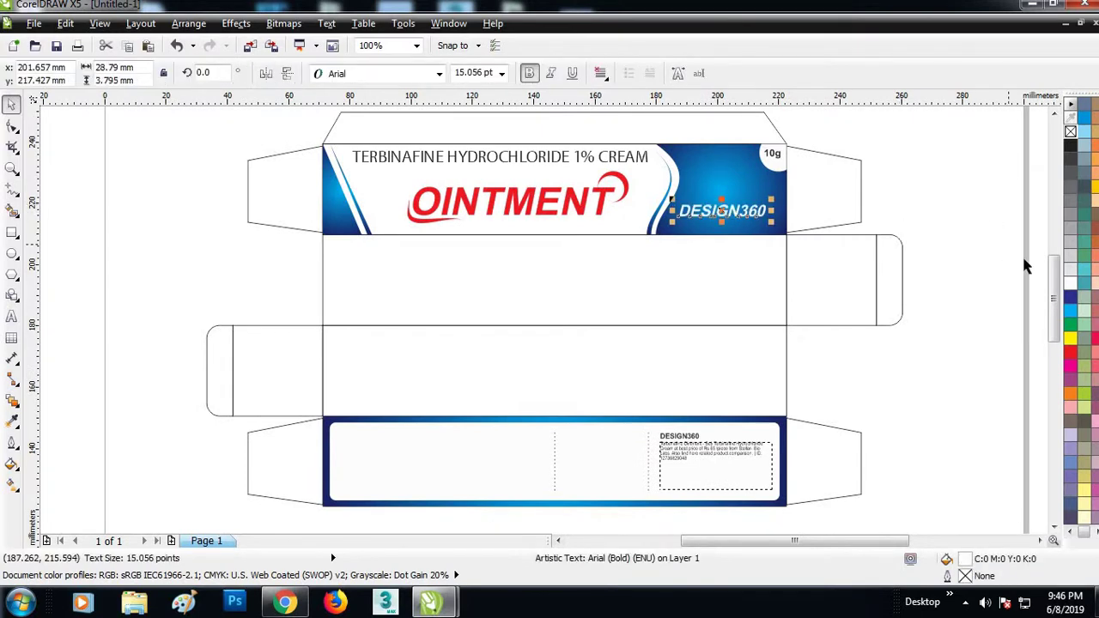
pyautogui.click(908, 226)
# - Enlarge the DESIGN360 text to about 17.4 pt and position it in the lower part of the blue shape
pyautogui.scroll(1, 789, 180)
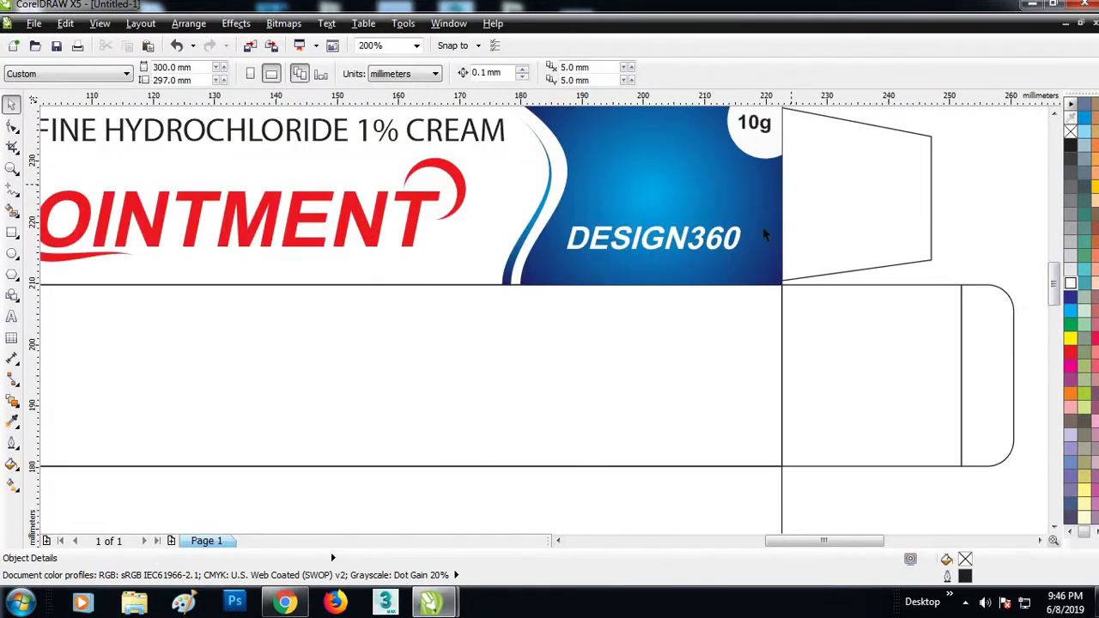
pyautogui.click(678, 251)
pyautogui.click(684, 247)
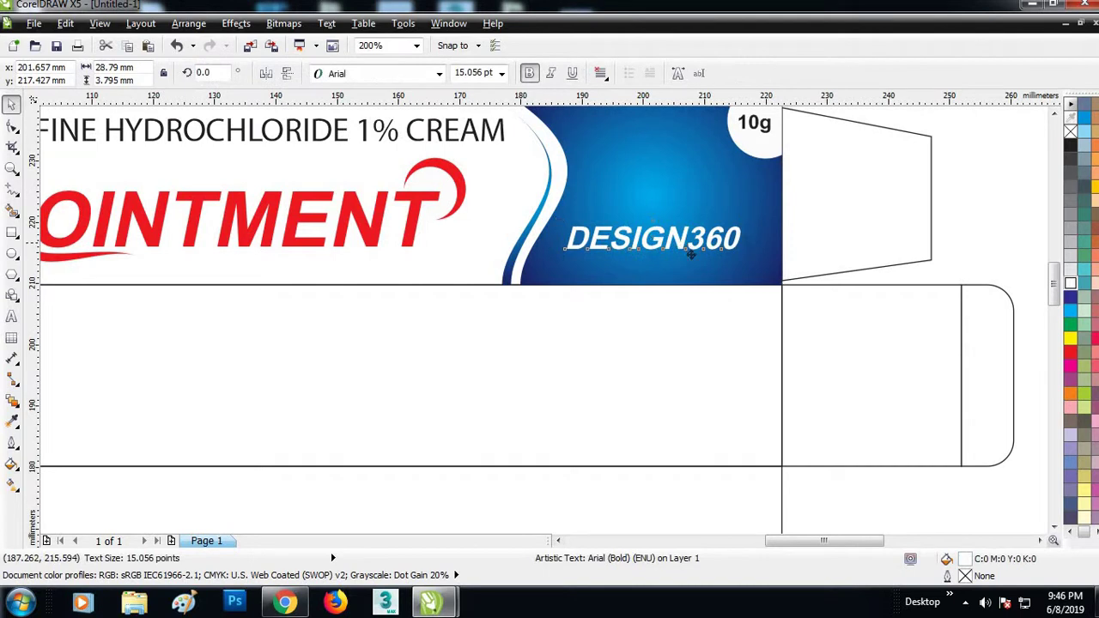
pyautogui.moveTo(691, 253); pyautogui.dragTo(697, 265)
pyautogui.moveTo(754, 232); pyautogui.dragTo(767, 229)
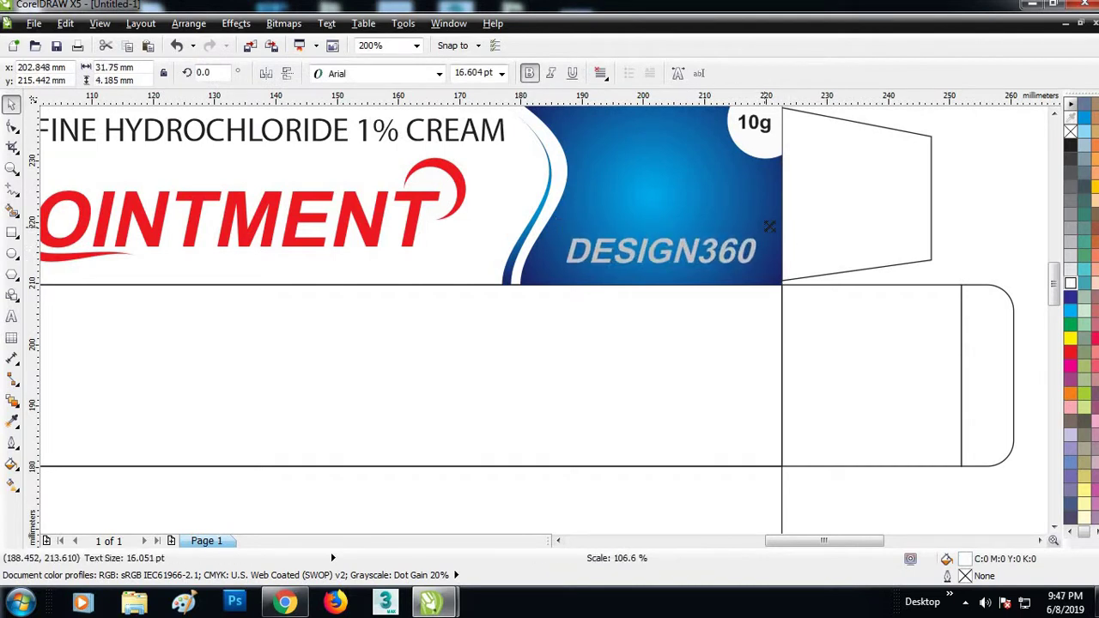
pyautogui.click(989, 227)
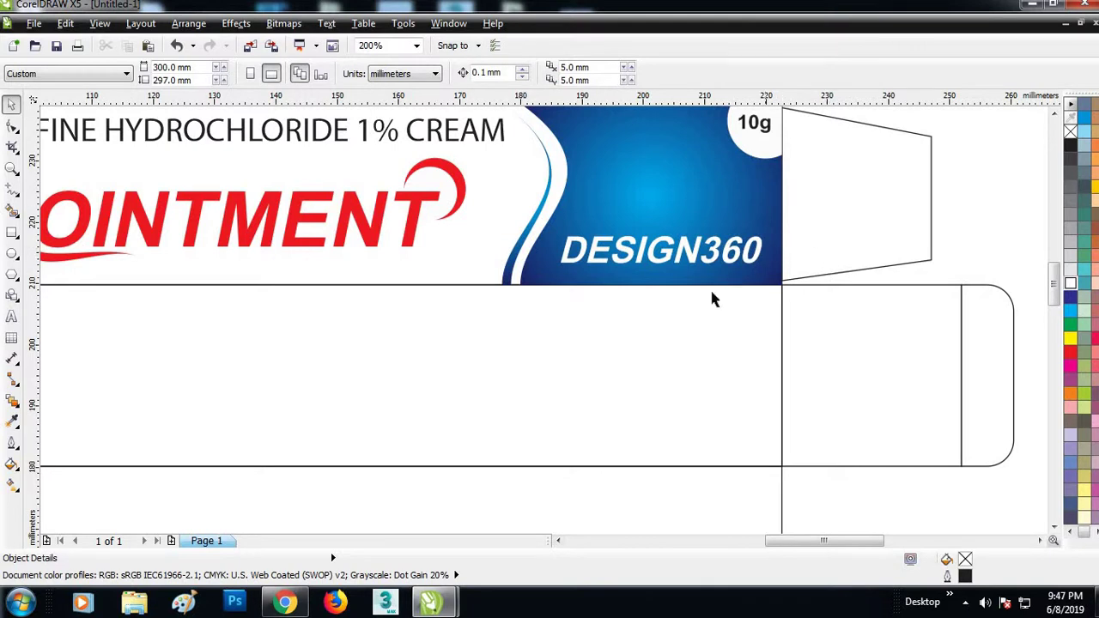
pyautogui.scroll(-3, 713, 298)
pyautogui.scroll(3, 706, 325)
pyautogui.click(606, 323)
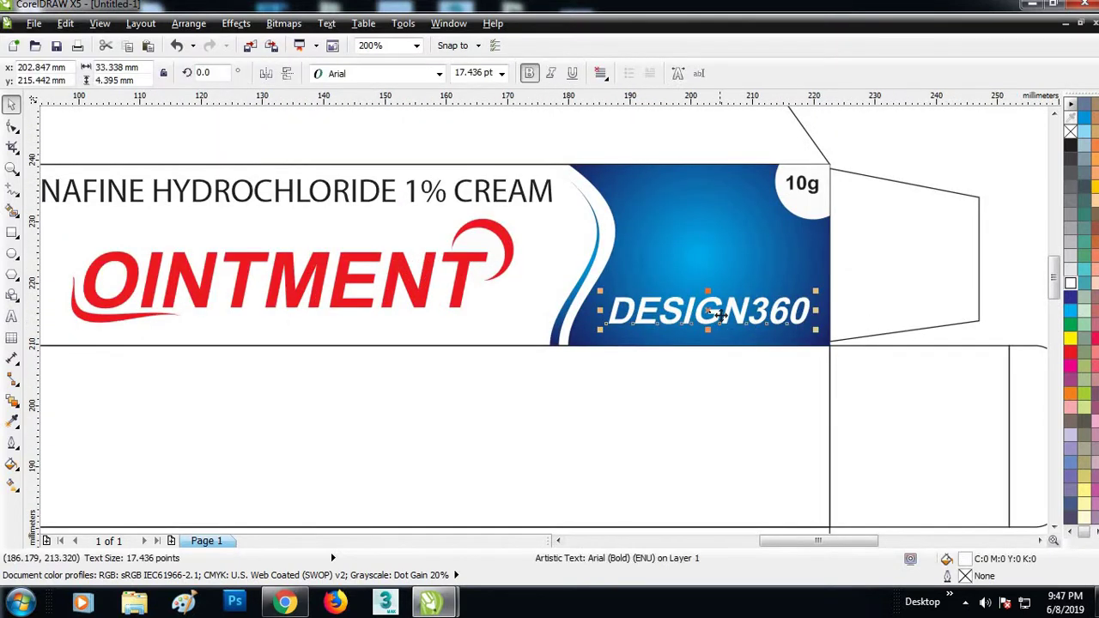
pyautogui.moveTo(607, 323); pyautogui.dragTo(599, 322)
pyautogui.click(918, 174)
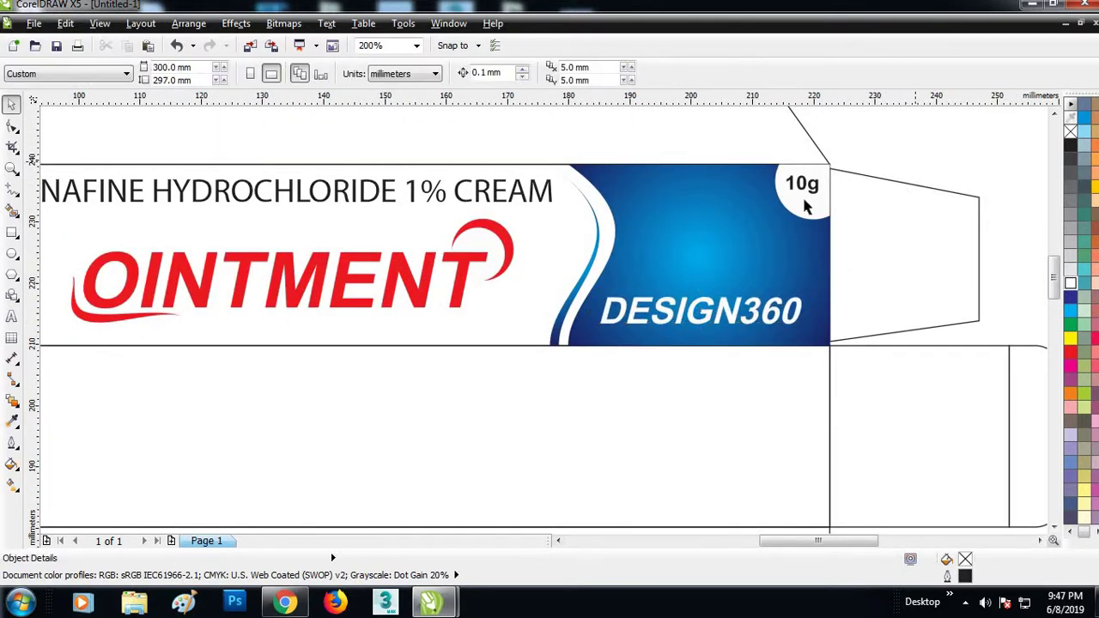
# - Copy the blue shape's fountain fill and borderless outline onto the blank rectangle directly below the front panel
pyautogui.scroll(-2, 803, 204)
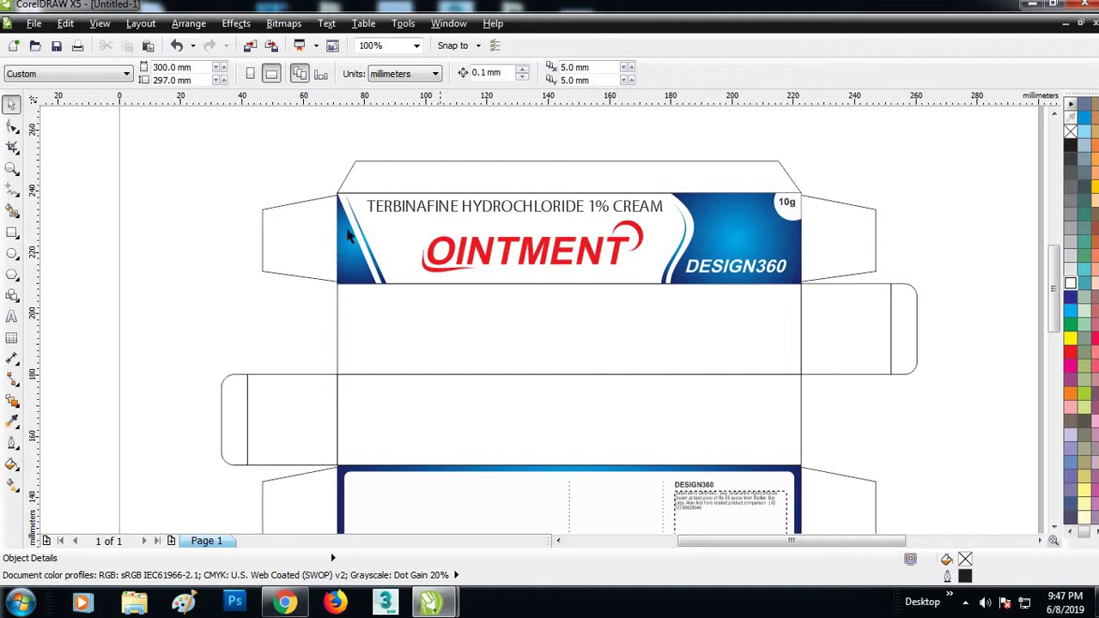
pyautogui.click(352, 328)
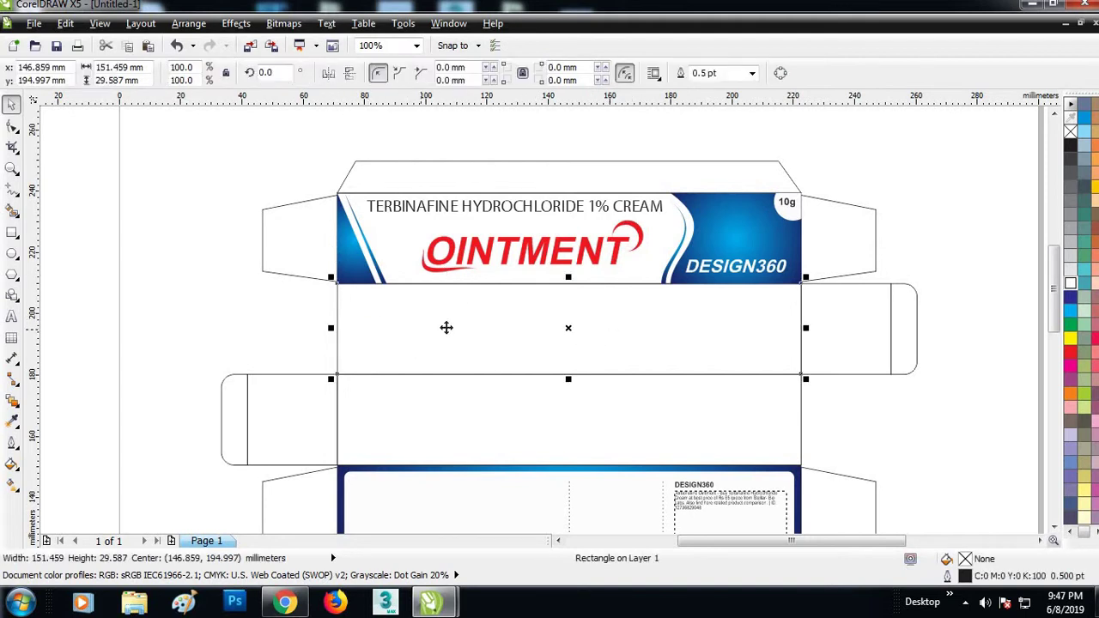
pyautogui.click(12, 421)
pyautogui.click(52, 441)
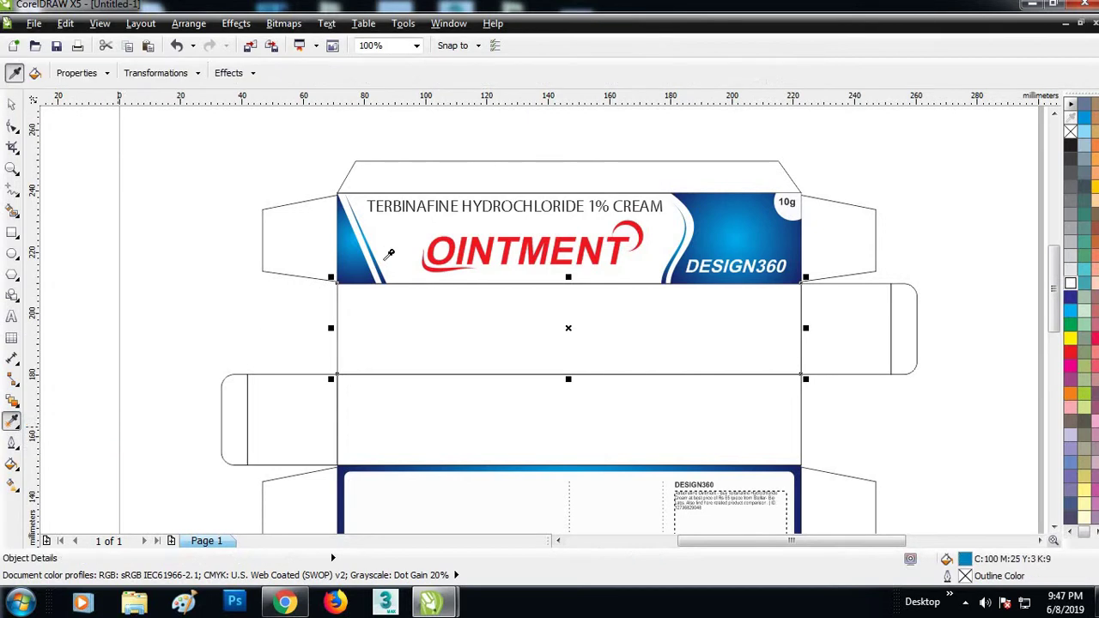
pyautogui.click(732, 207)
pyautogui.click(614, 328)
pyautogui.click(10, 105)
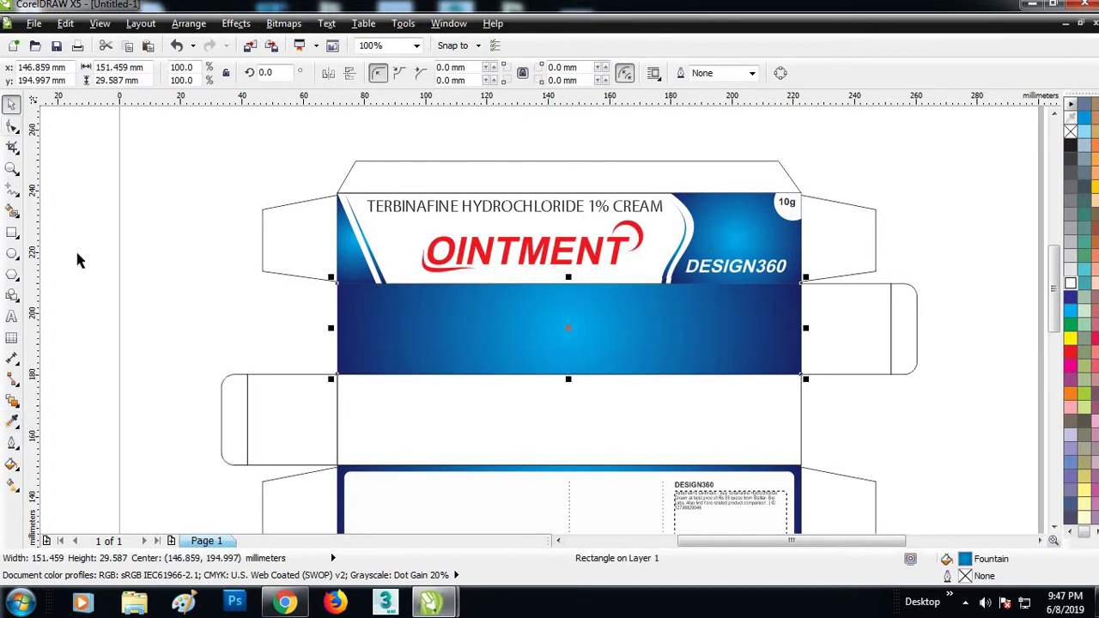
# - Duplicate the gradient rectangle with a white fill and shrink the copy about its centre to about 144 × 22.1 mm
pyautogui.click(78, 255)
pyautogui.click(486, 317)
pyautogui.click(1071, 283)
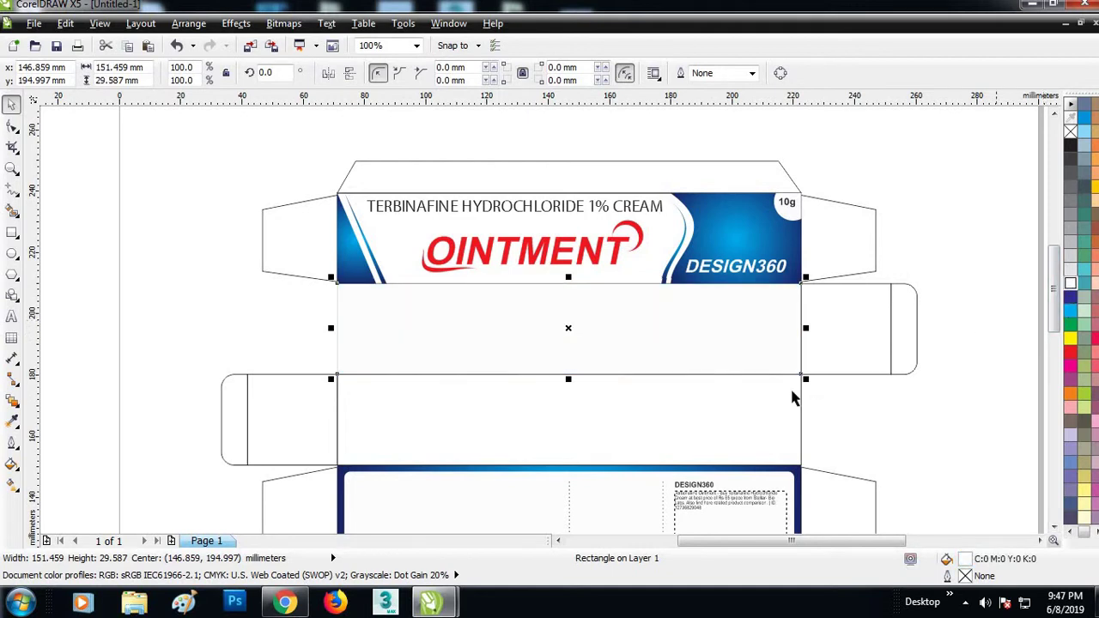
pyautogui.moveTo(802, 379); pyautogui.dragTo(793, 373)
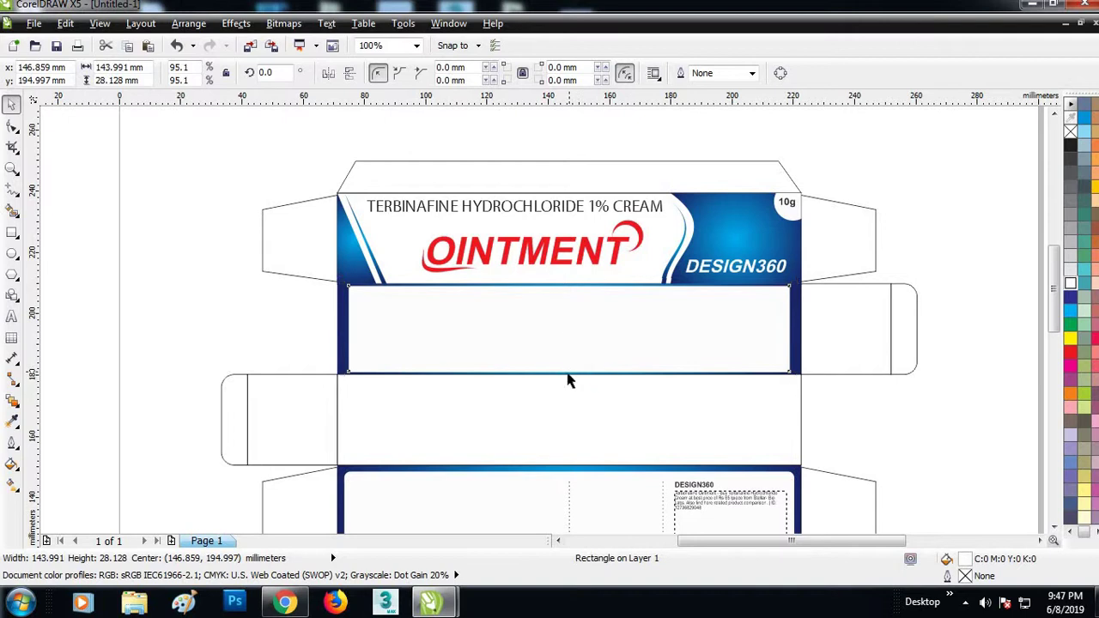
pyautogui.moveTo(568, 370); pyautogui.dragTo(568, 365)
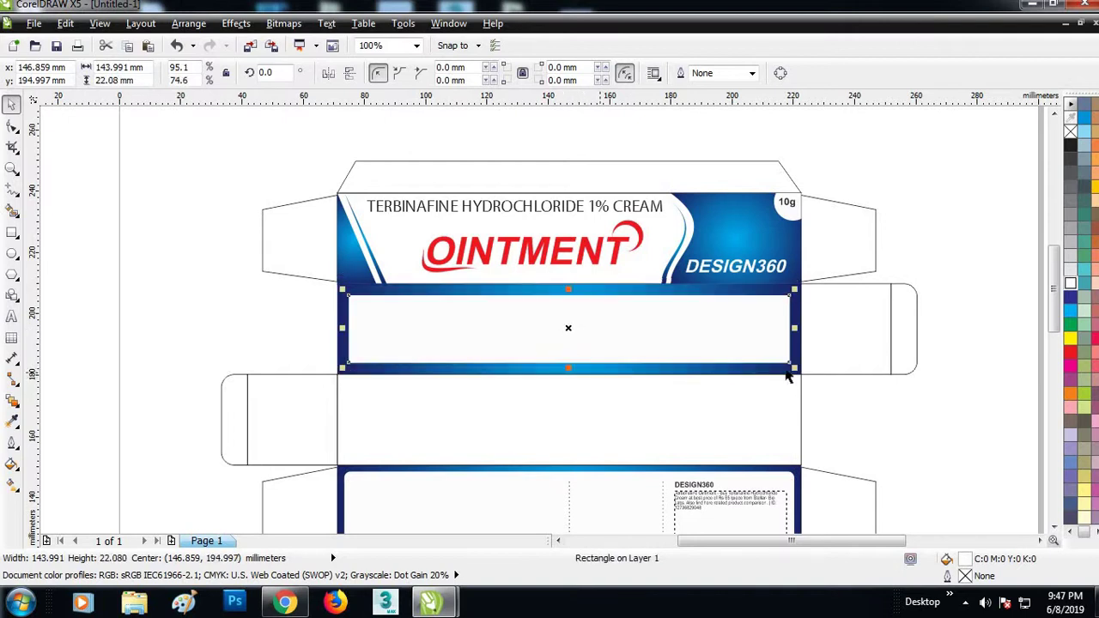
# - Round the white rectangle's corners with a 2 mm radius and stretch it symmetrically to about 25 mm high
pyautogui.doubleClick(562, 67)
pyautogui.write('2')
pyautogui.press('Return')
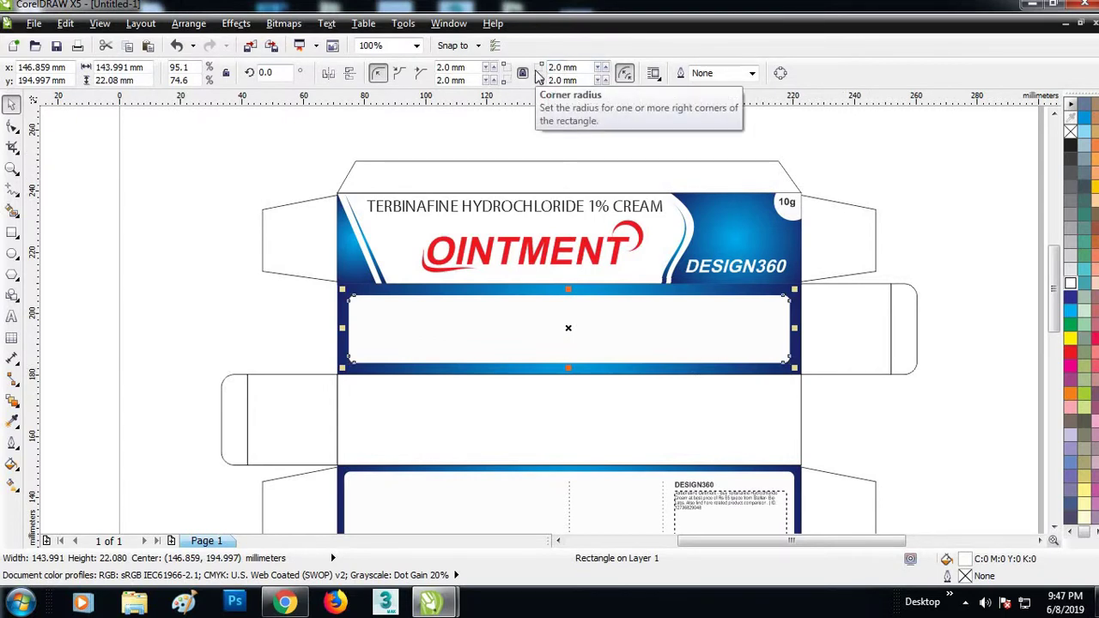
pyautogui.press('Escape')
pyautogui.click(593, 315)
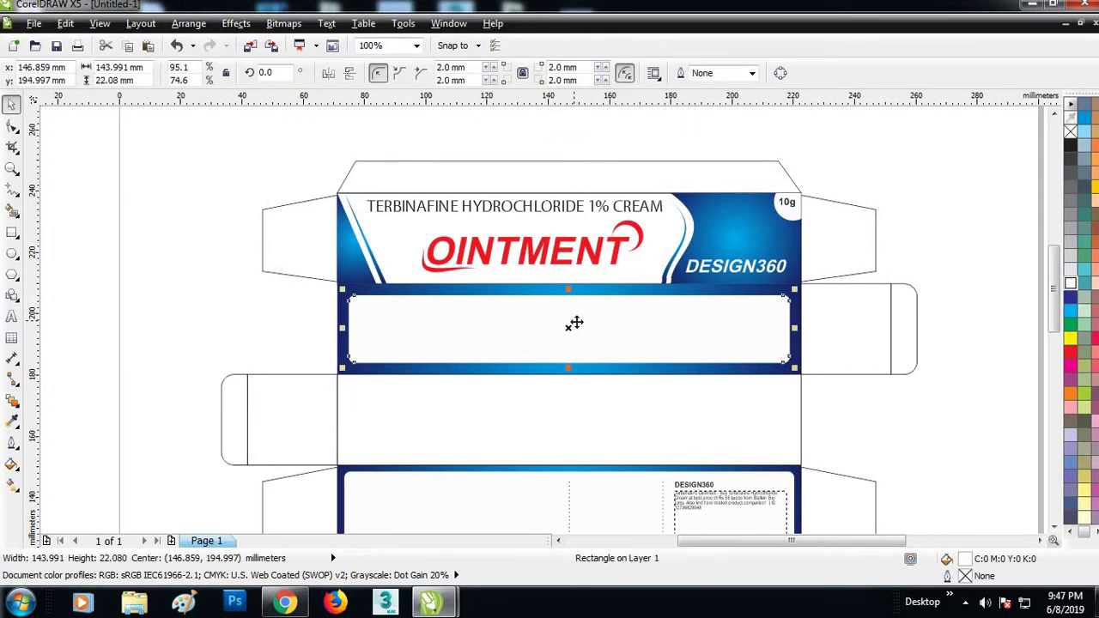
pyautogui.scroll(1, 572, 321)
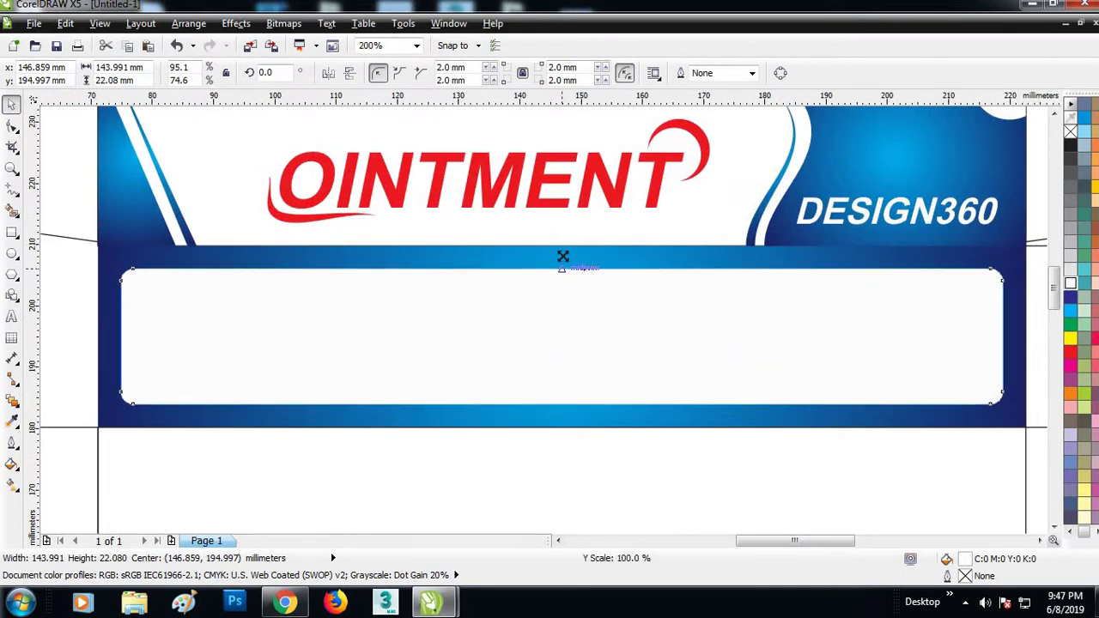
pyautogui.moveTo(563, 256); pyautogui.dragTo(563, 253)
pyautogui.scroll(-1, 755, 343)
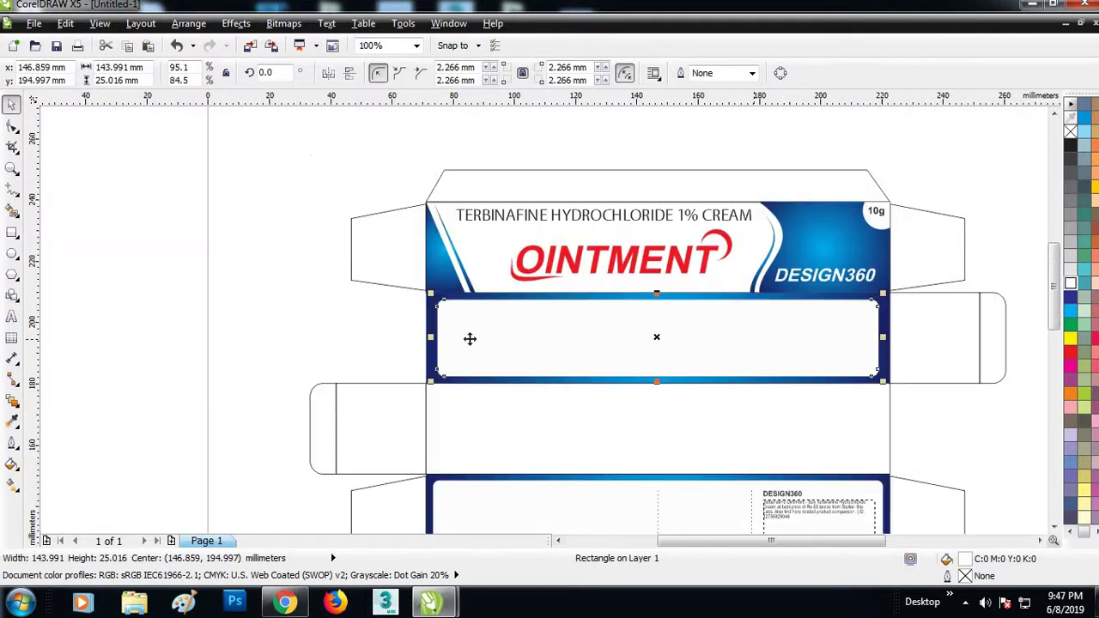
pyautogui.click(395, 281)
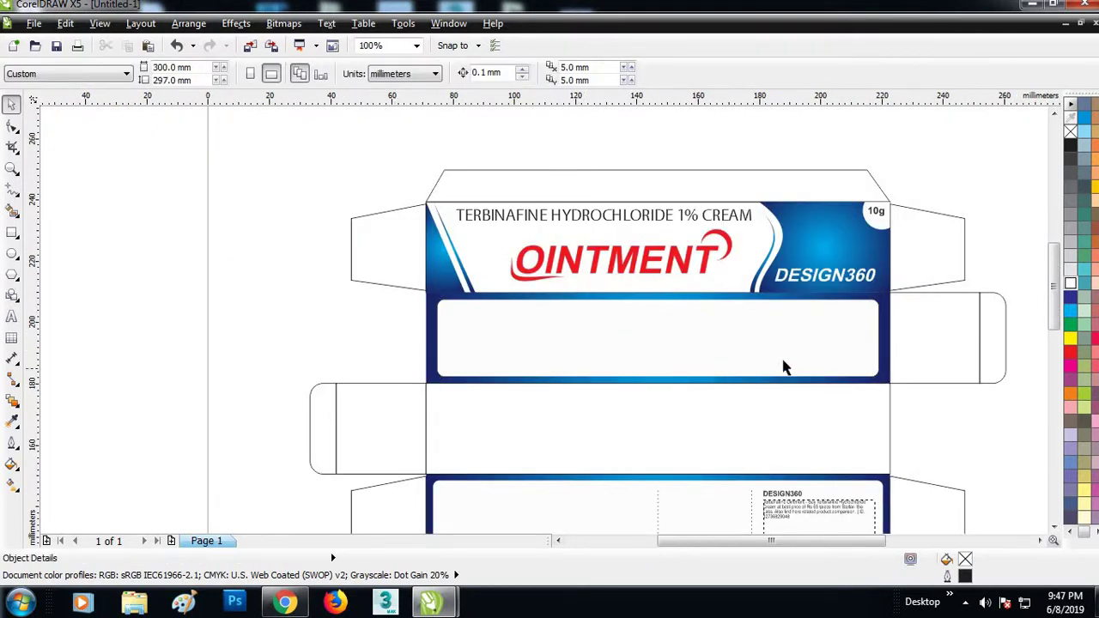
# - Draw a straight vertical line about 18.3 mm long inside the white rectangle, right of its middle
pyautogui.scroll(1, 783, 368)
pyautogui.scroll(-1, 637, 336)
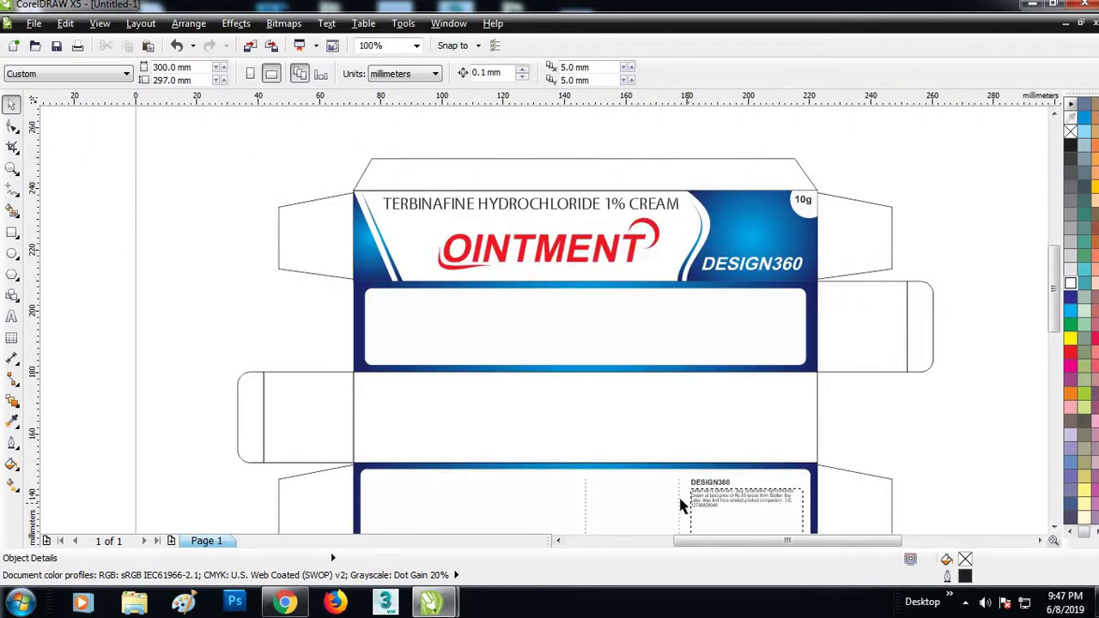
pyautogui.press('F5')
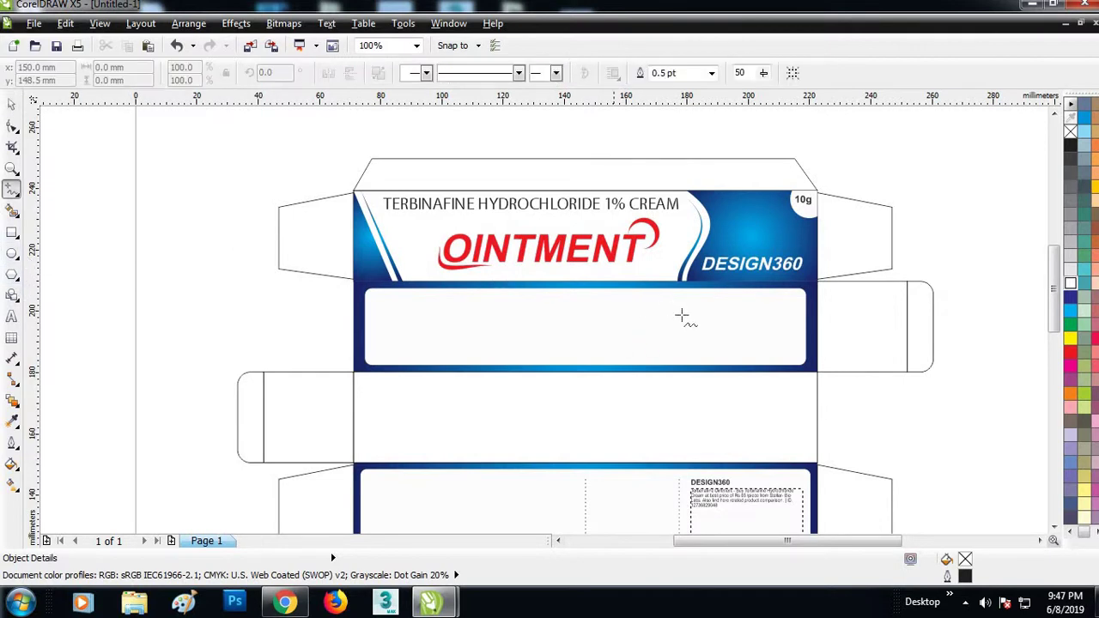
pyautogui.scroll(1, 666, 282)
pyautogui.click(651, 270)
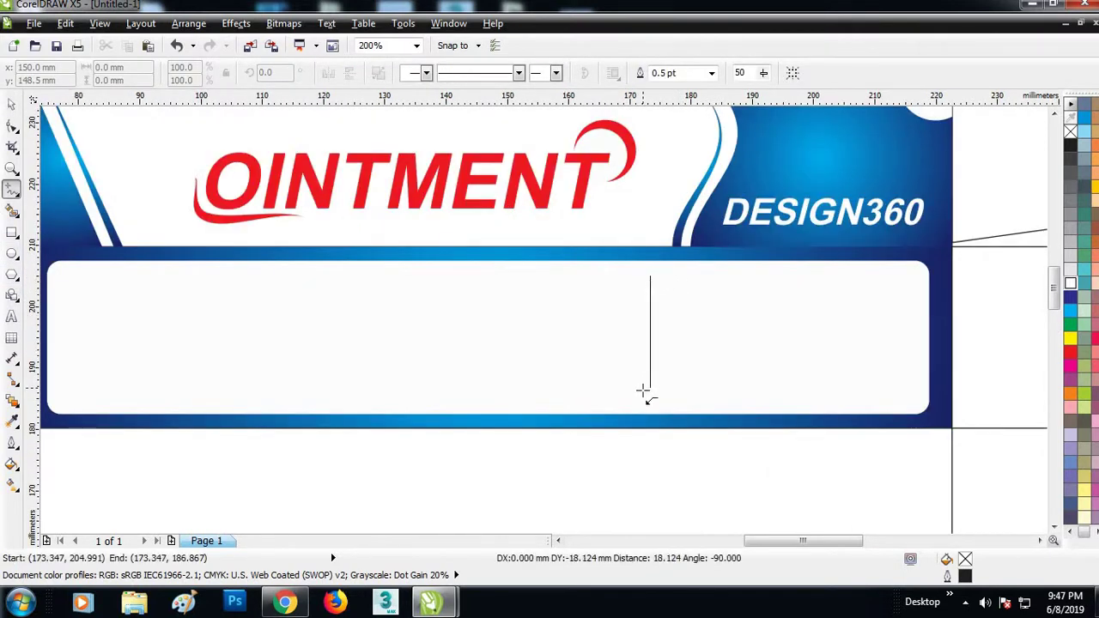
pyautogui.click(650, 394)
pyautogui.press('space')
# - Give the vertical line a dotted style and align it to the white rectangle's vertical centre
pyautogui.click(520, 72)
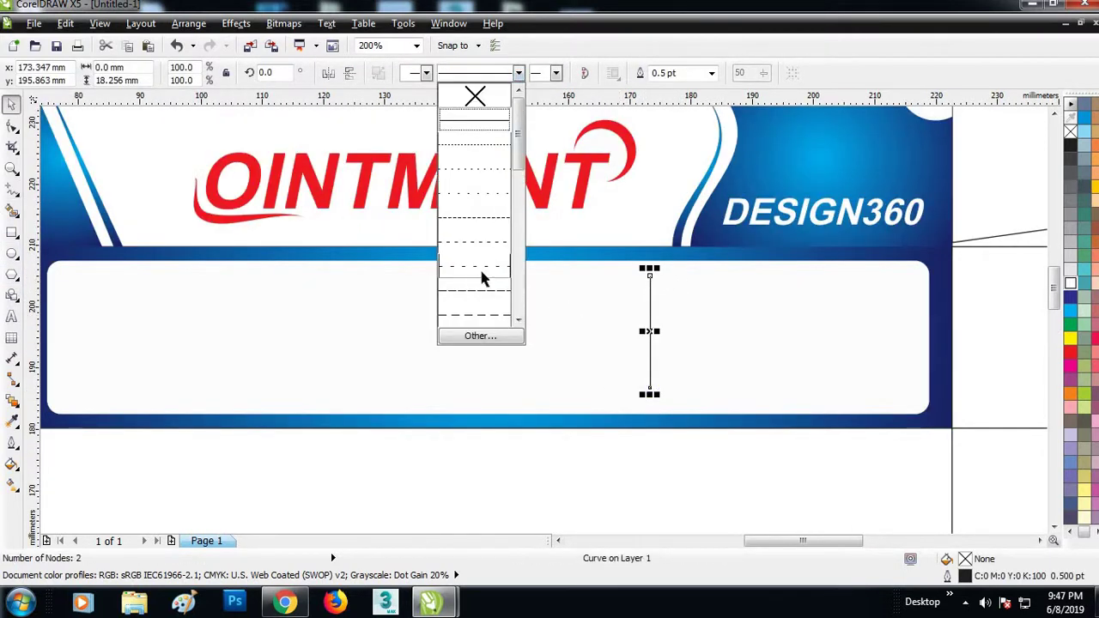
pyautogui.click(486, 278)
pyautogui.keyDown('shift'); pyautogui.click(733, 327); pyautogui.keyUp('shift')
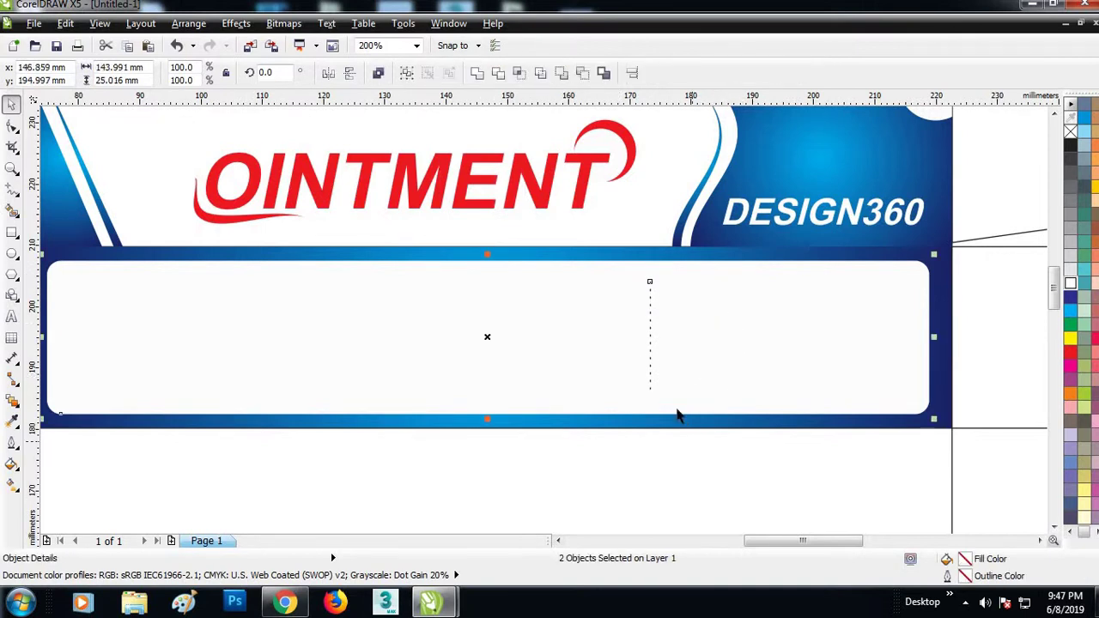
pyautogui.click(677, 416)
# - Copy the dotted line about 47.6 mm to the left, then group both lines and centre them horizontally in the white rectangle
pyautogui.moveTo(650, 339); pyautogui.dragTo(358, 337)
pyautogui.keyDown('shift'); pyautogui.click(651, 340); pyautogui.keyUp('shift')
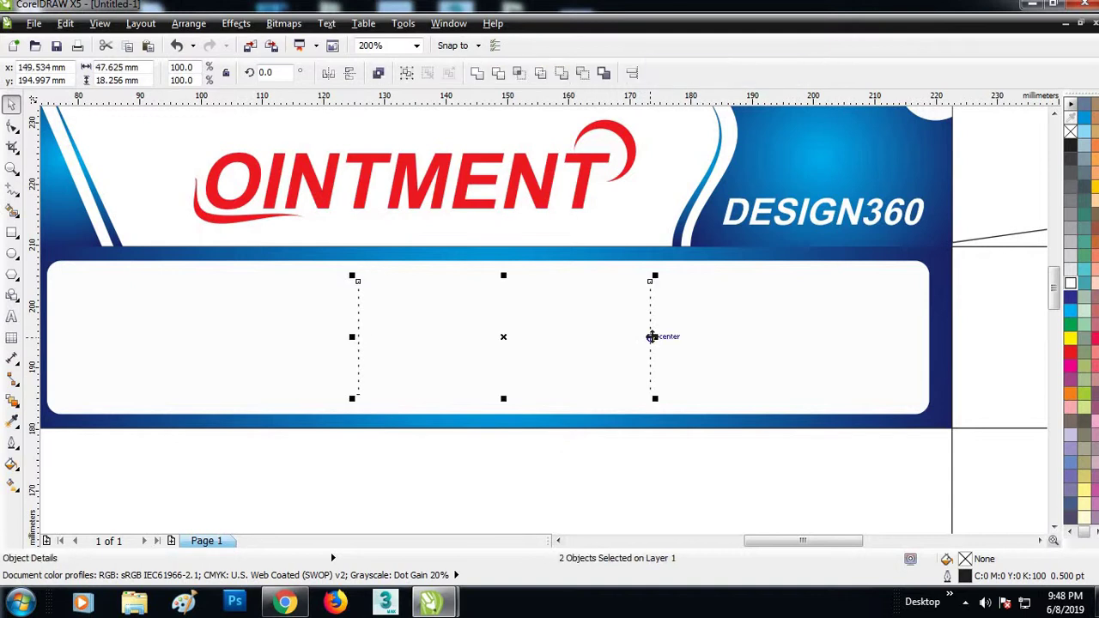
pyautogui.hotkey('ctrl', 'g')
pyautogui.keyDown('shift'); pyautogui.click(714, 331); pyautogui.keyUp('shift')
pyautogui.press('c')
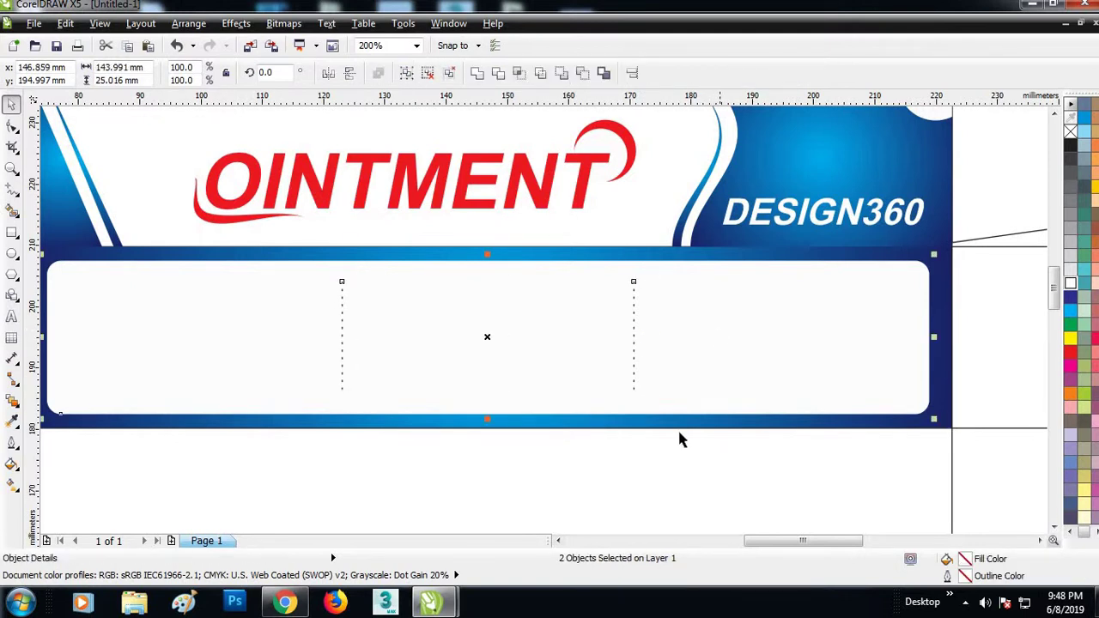
pyautogui.click(590, 260)
# - Copy the DESIGN360 heading and its paragraph text from the lowest panel into the right section of the new white panel
pyautogui.scroll(-1, 590, 260)
pyautogui.click(668, 464)
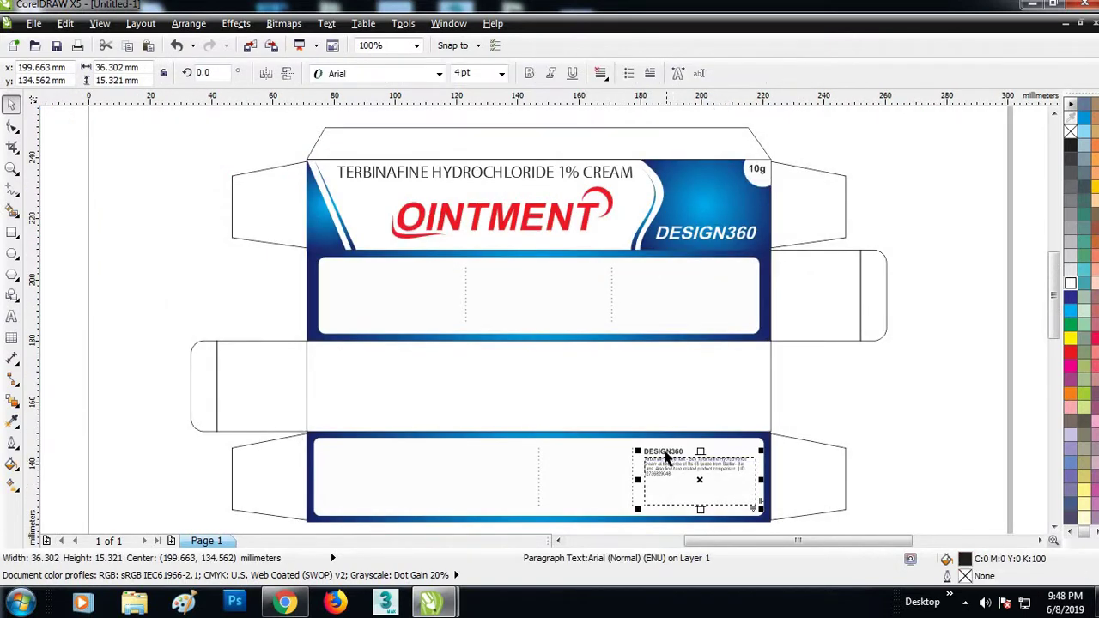
pyautogui.keyDown('shift'); pyautogui.click(663, 453); pyautogui.keyUp('shift')
pyautogui.moveTo(665, 464); pyautogui.dragTo(646, 291)
pyautogui.click(906, 243)
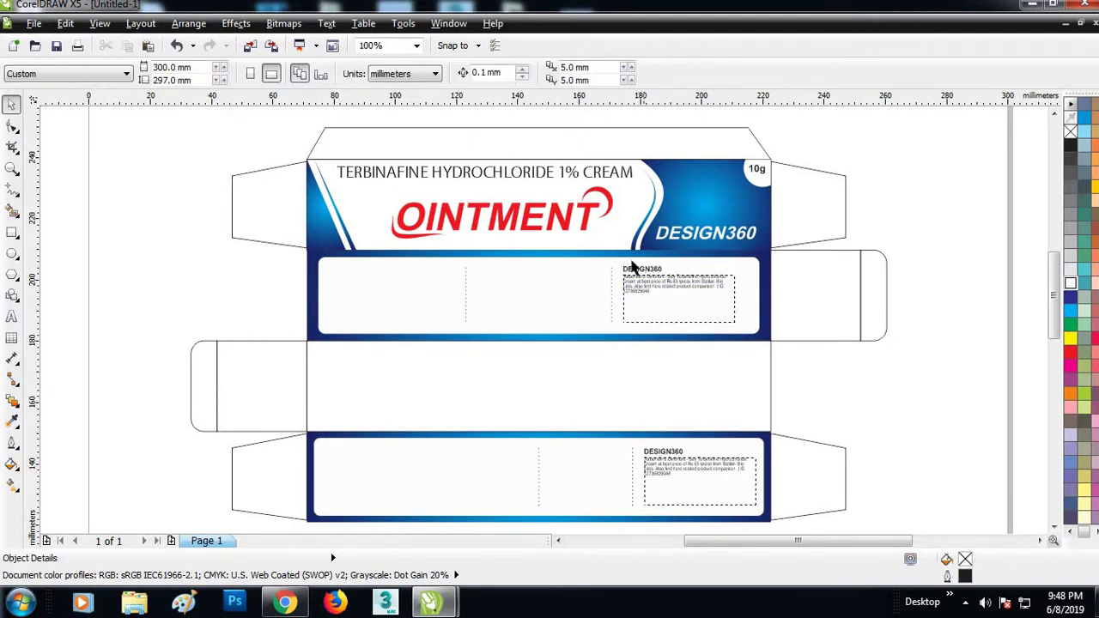
pyautogui.press('z')
pyautogui.moveTo(286, 128); pyautogui.dragTo(841, 365)
pyautogui.press('space')
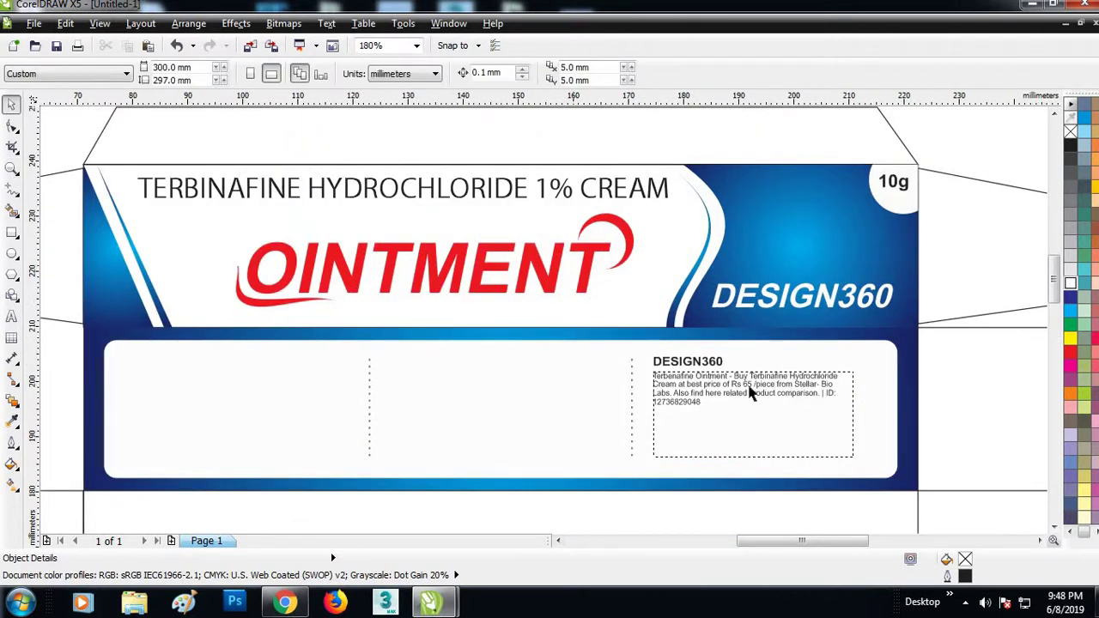